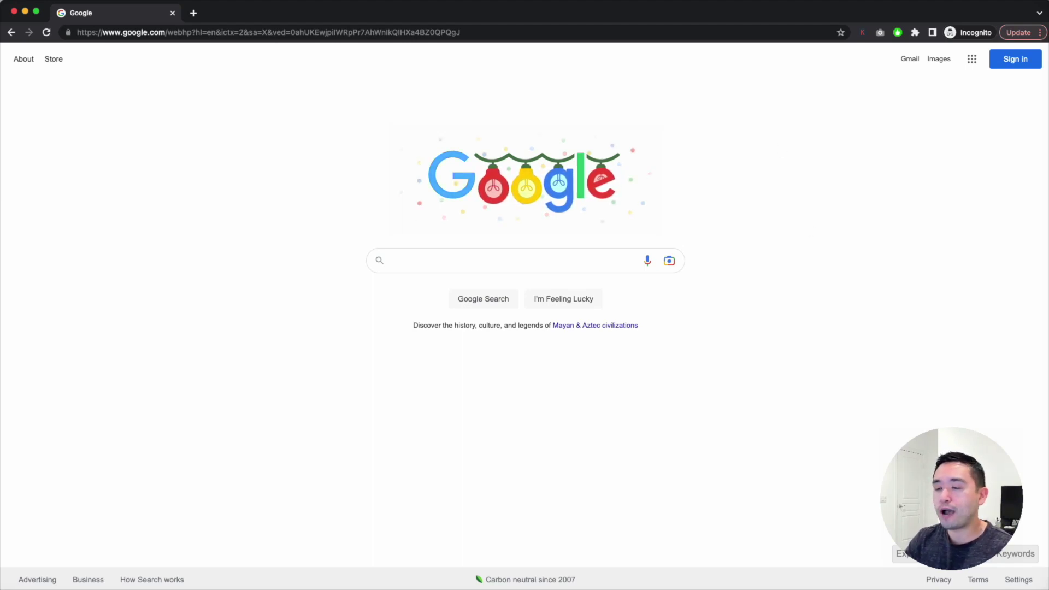
Switch to the Untitled.rtf notes in TextEdit and review the business type and services listed under question 1
key("super+Tab")
scroll(531, 265, "down", 5)
scroll(530, 266, "down", 2)
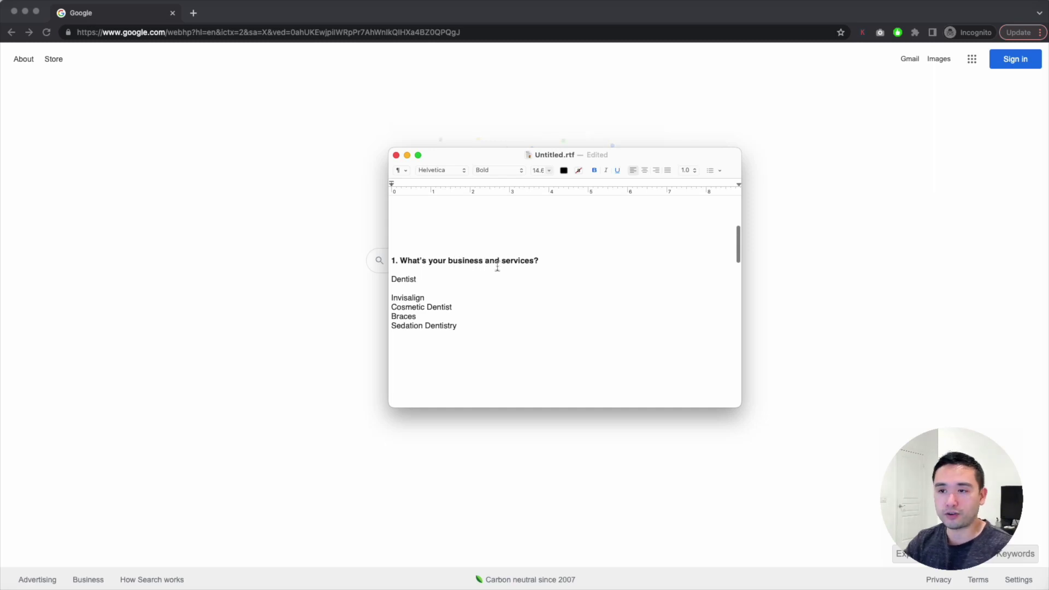
left_click_drag(428, 278, 381, 279)
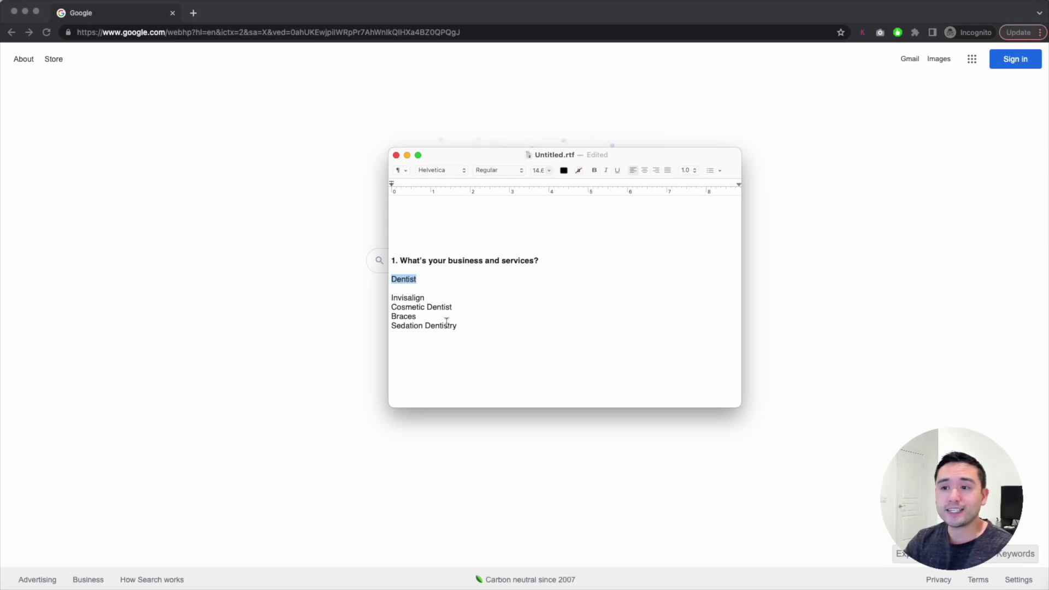
left_click_drag(391, 297, 439, 337)
left_click(440, 337)
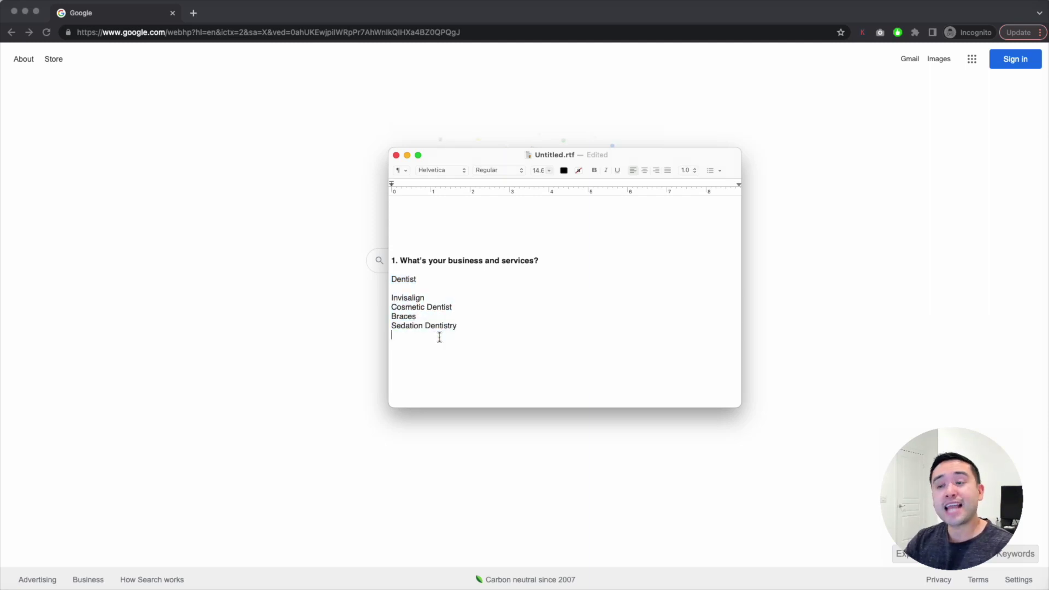
Review the main location and the additional geographic areas listed under question 2, "Where are you located?"
scroll(439, 337, "down", 5)
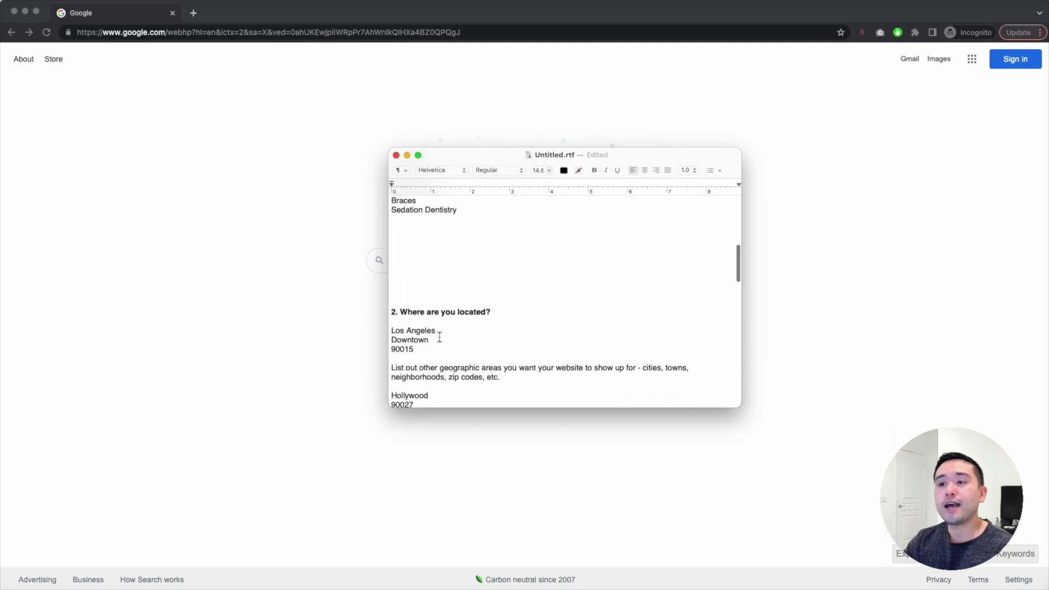
scroll(439, 337, "down", 2)
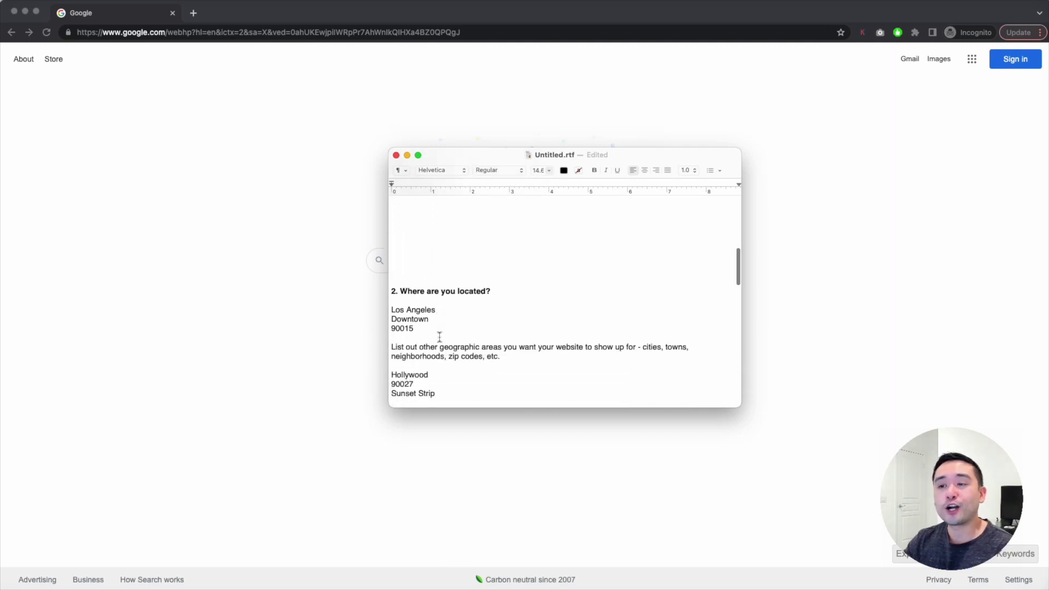
scroll(439, 337, "down", 1)
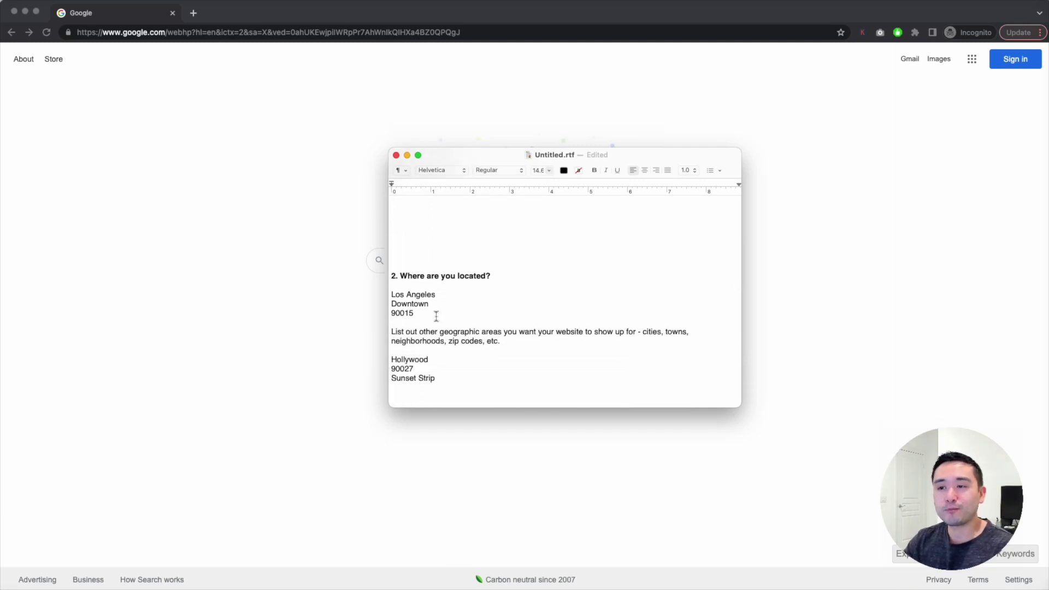
left_click_drag(437, 295, 390, 313)
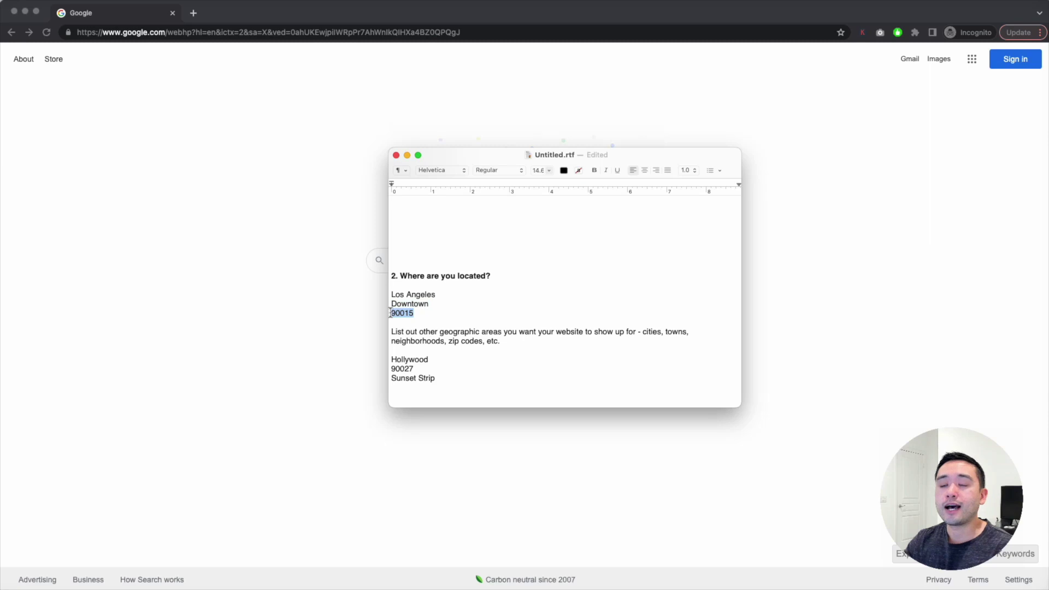
scroll(409, 316, "down", 1)
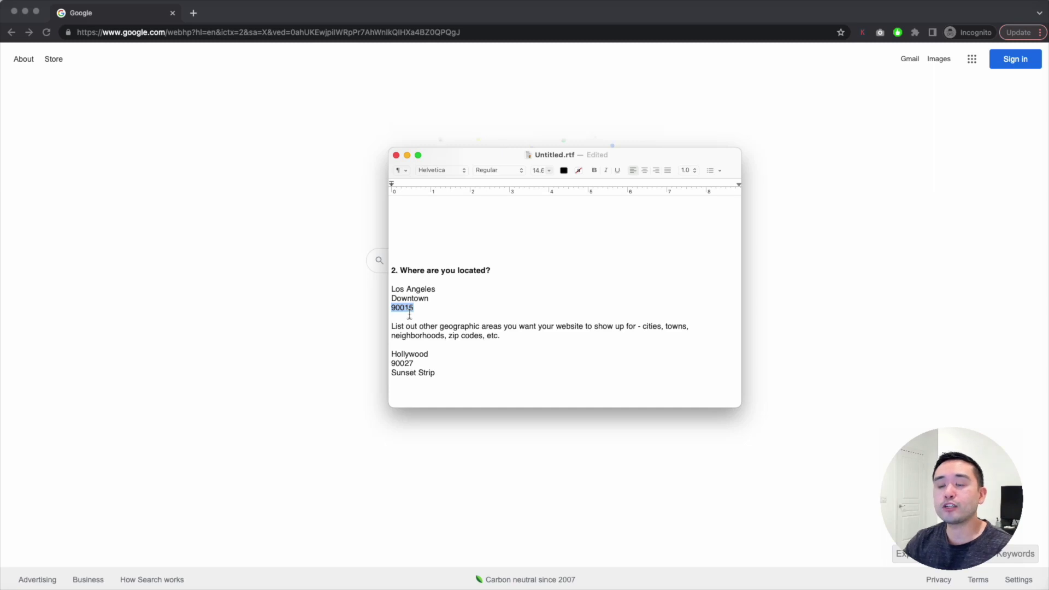
left_click(526, 331)
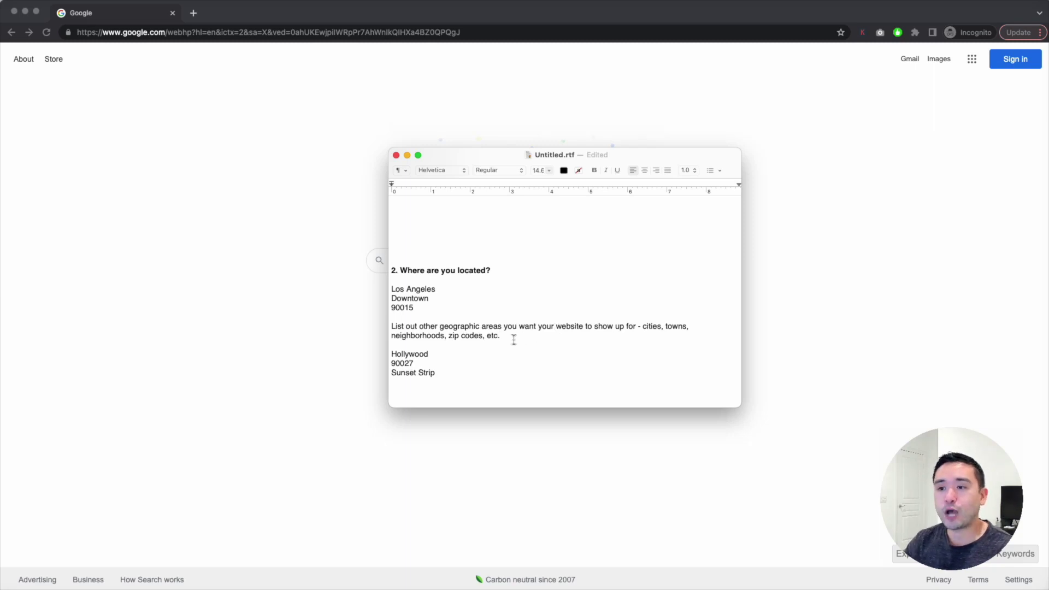
scroll(473, 351, "down", 2)
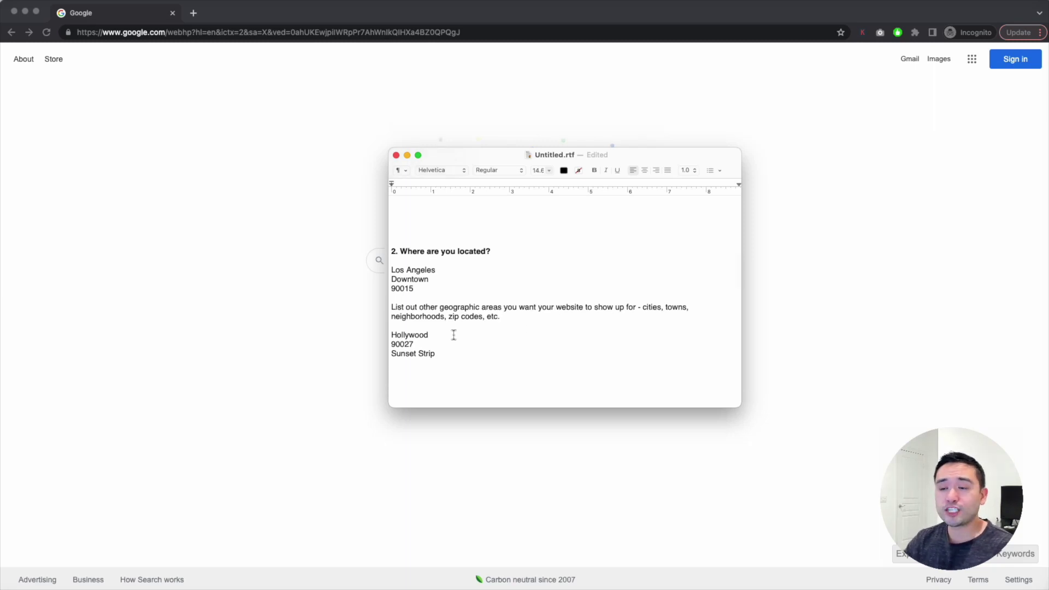
left_click_drag(426, 344, 390, 345)
left_click(439, 352)
left_click_drag(439, 353, 391, 354)
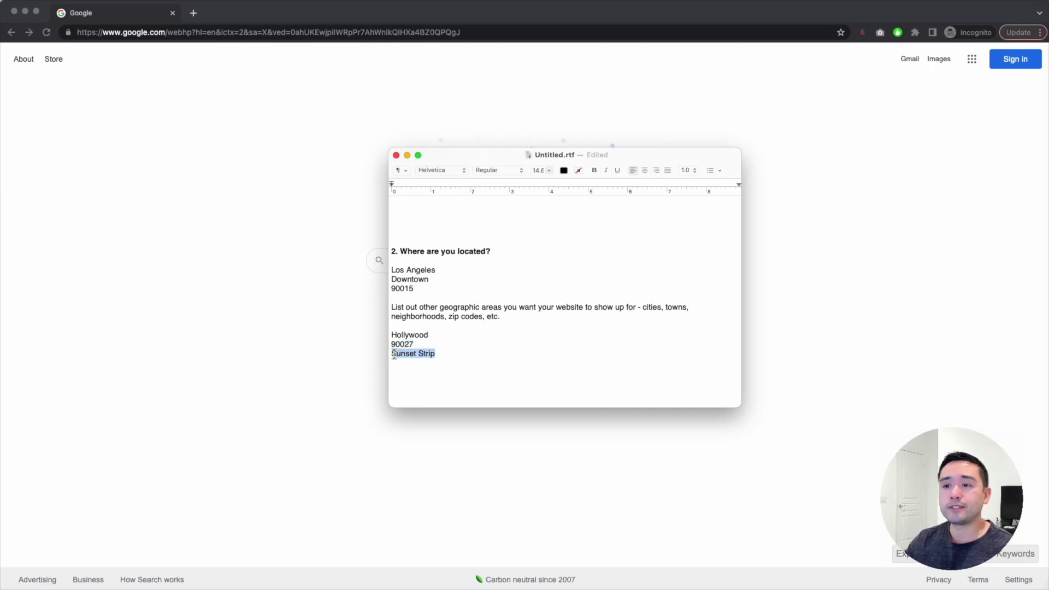
left_click(432, 362)
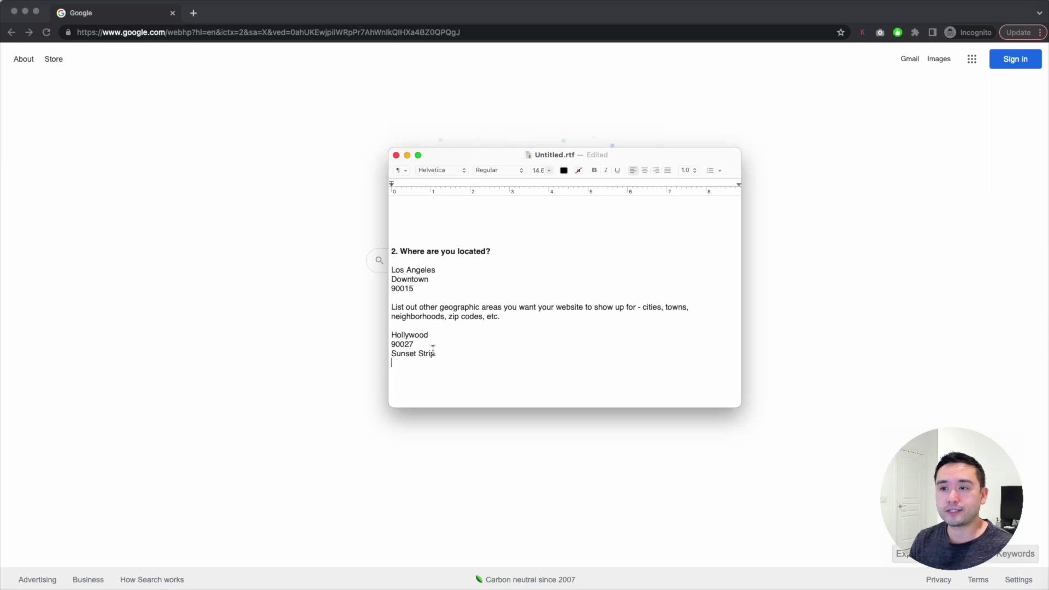
Review the keyword modifiers listed under point 3 of the notes, highlighting "Affordable"
scroll(433, 351, "down", 5)
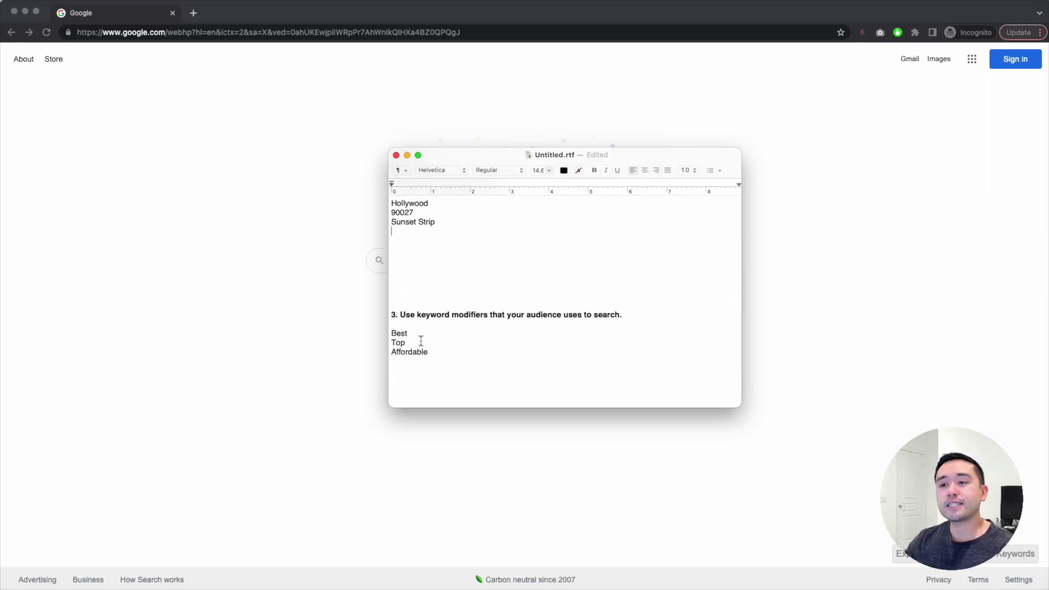
scroll(420, 341, "down", 2)
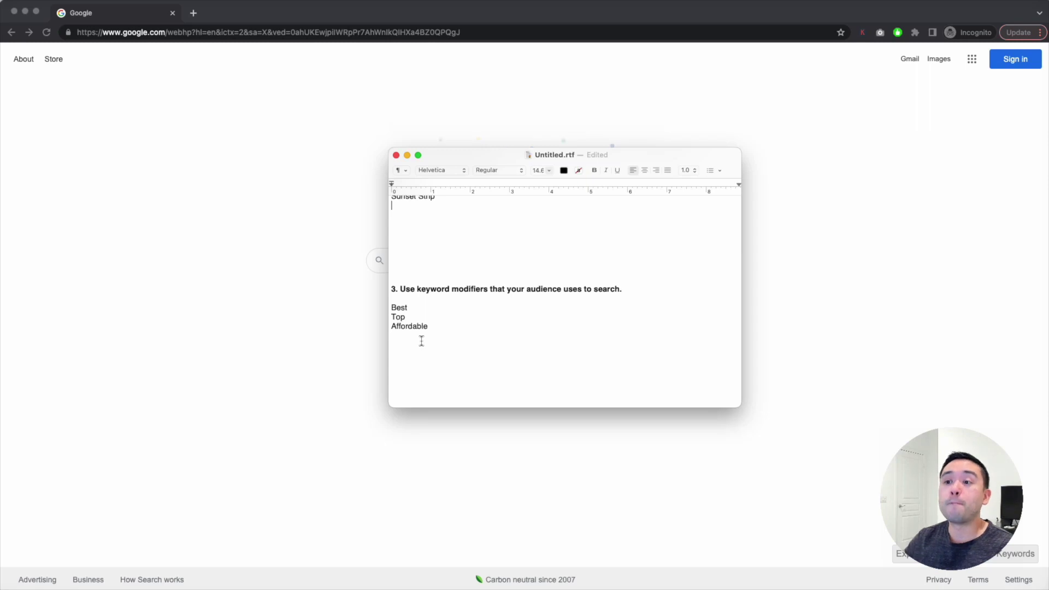
scroll(421, 341, "up", 1)
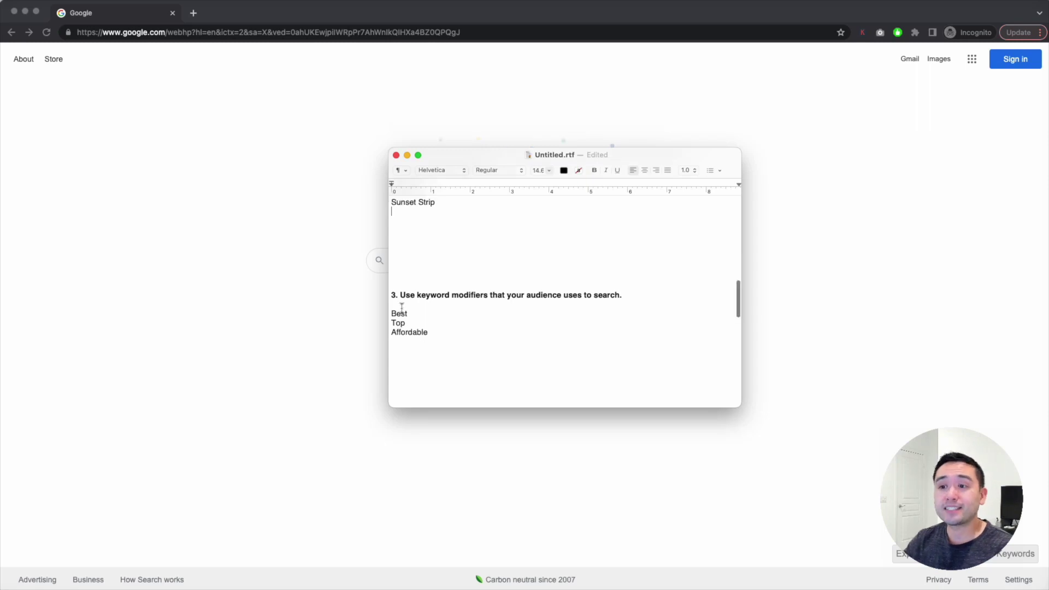
double_click(425, 333)
left_click(427, 346)
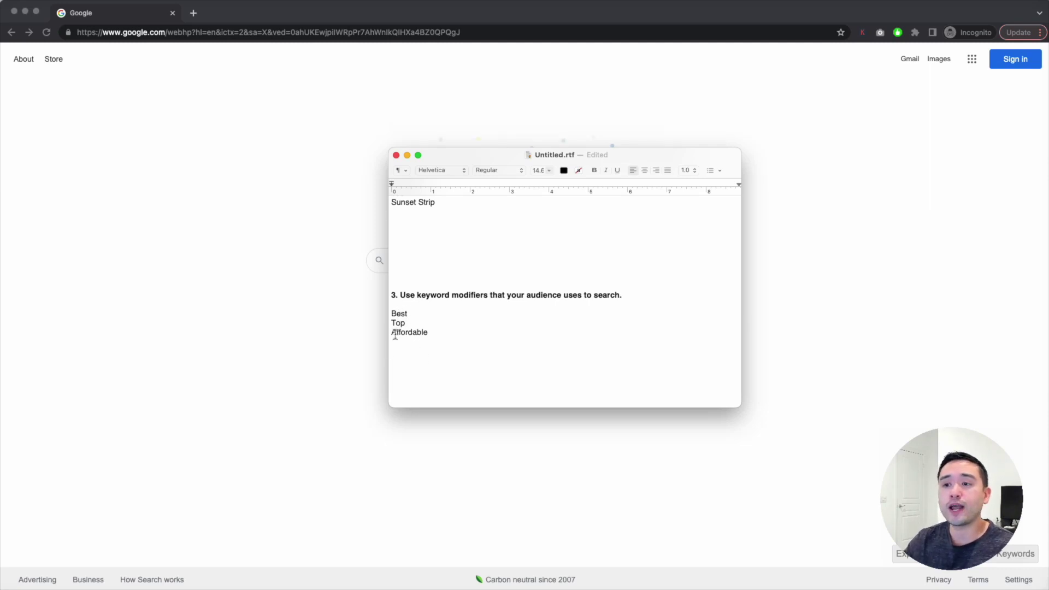
left_click_drag(391, 330, 445, 337)
left_click(431, 331)
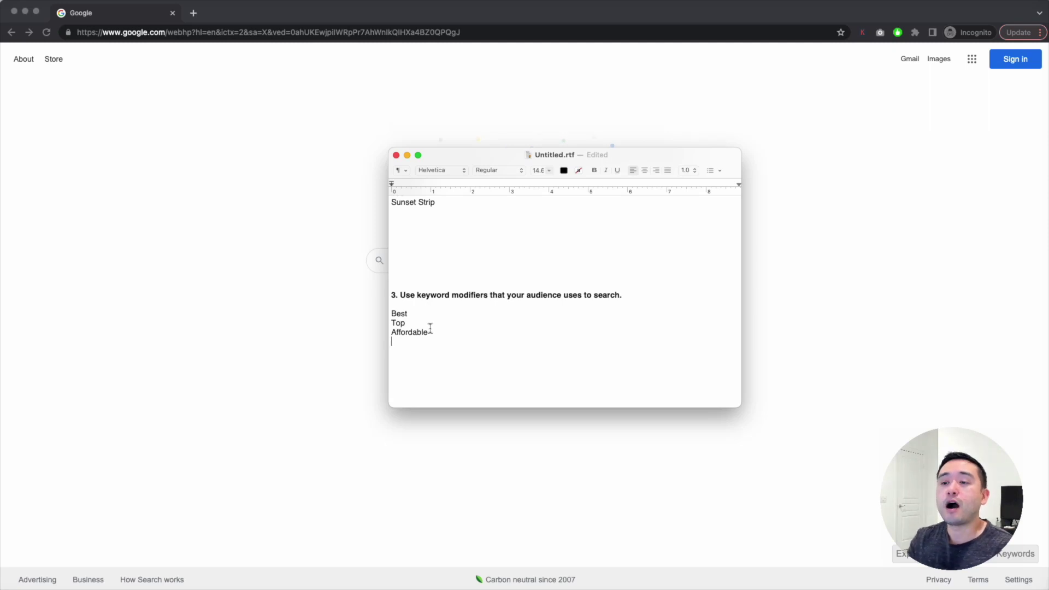
Examine the keyword formula in the notes, highlighting its keyword modifier, business and location parts
scroll(430, 327, "down", 5)
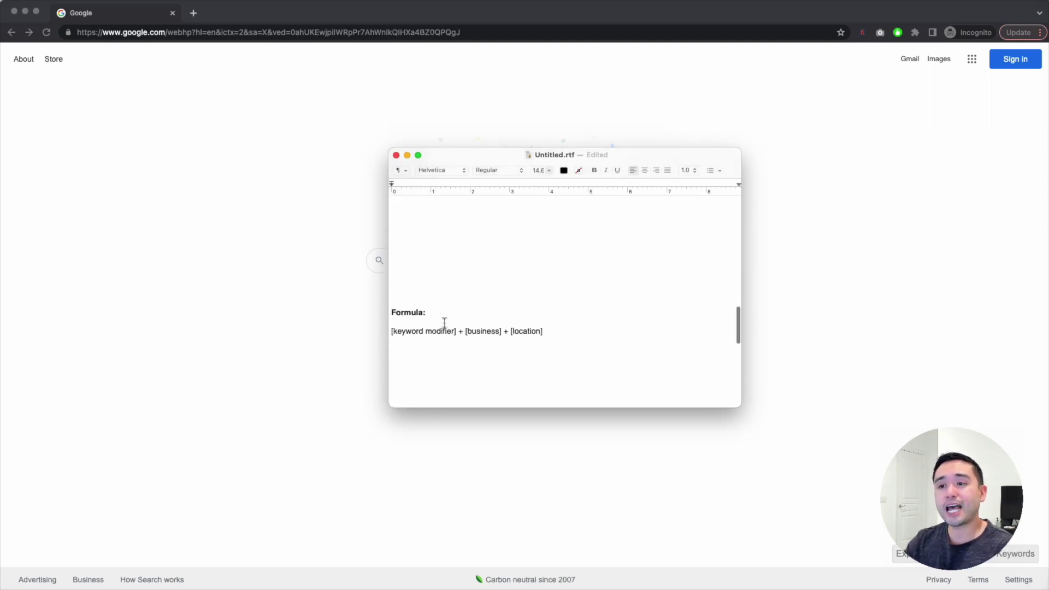
scroll(460, 319, "down", 1)
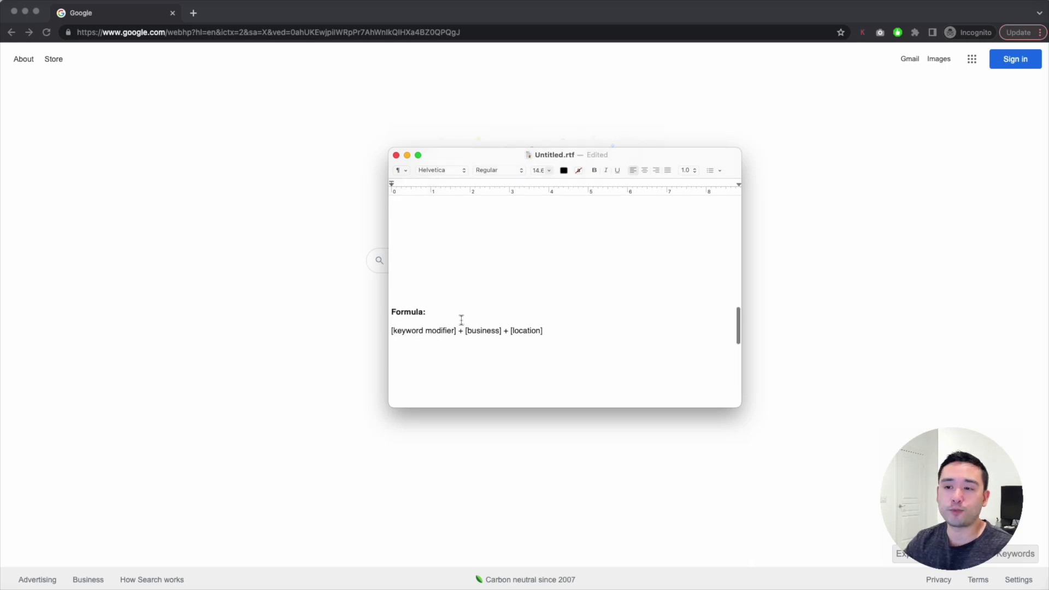
scroll(440, 338, "down", 1)
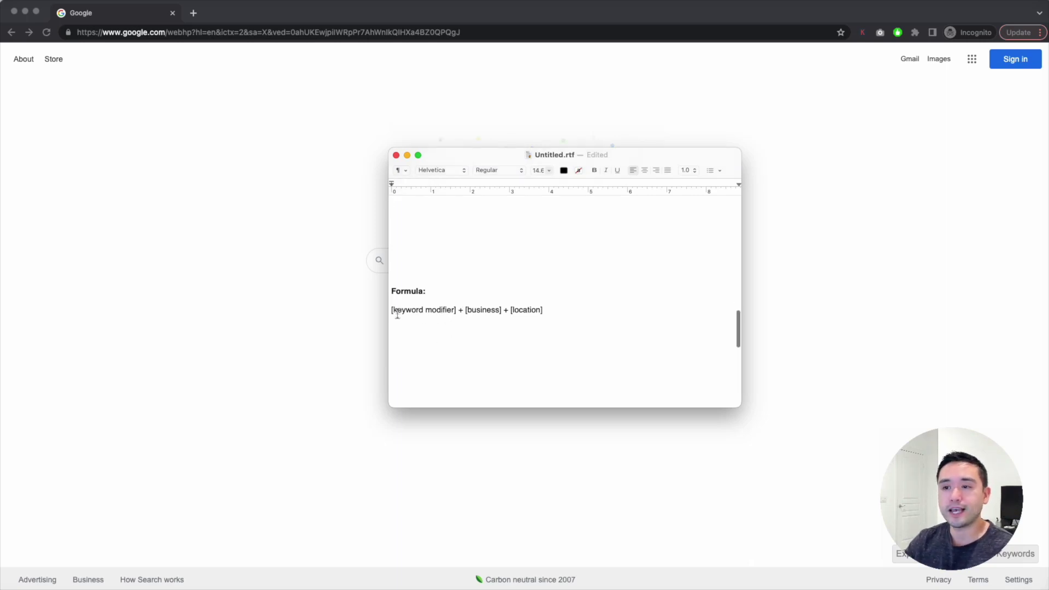
left_click_drag(394, 312, 454, 312)
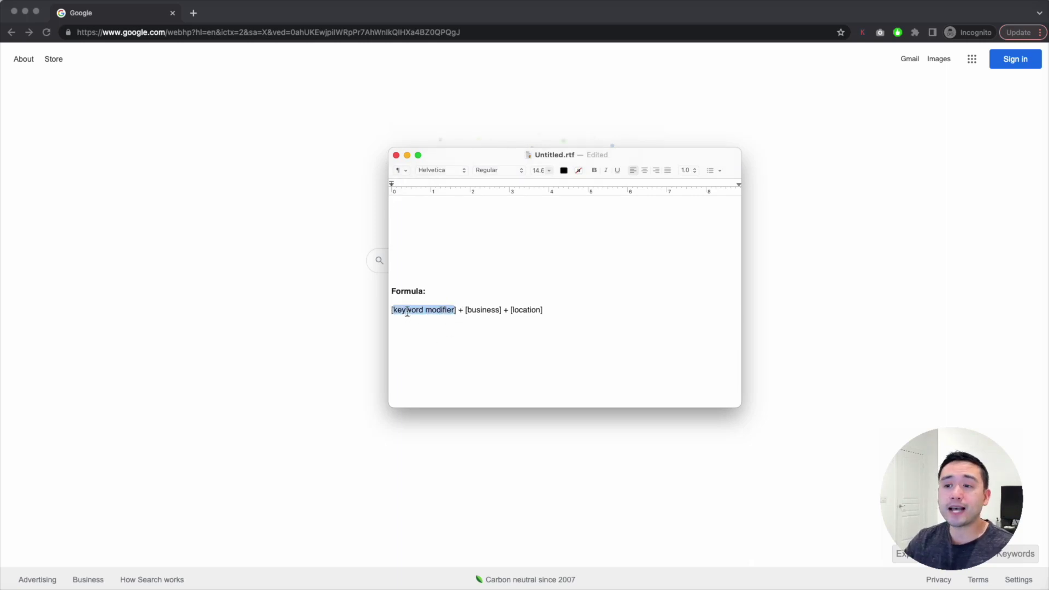
left_click_drag(465, 311, 547, 311)
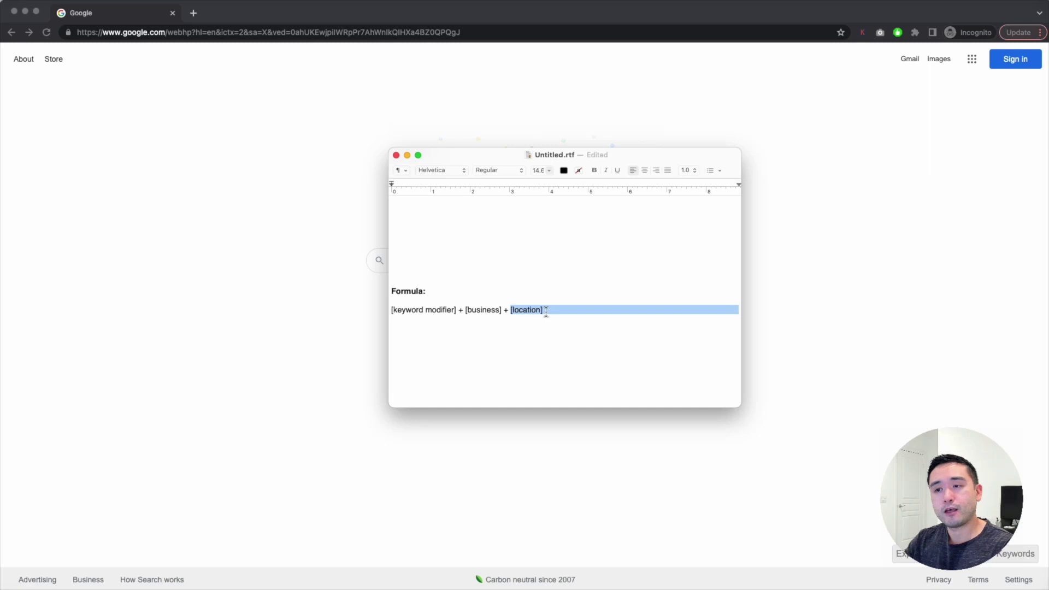
left_click_drag(396, 311, 555, 312)
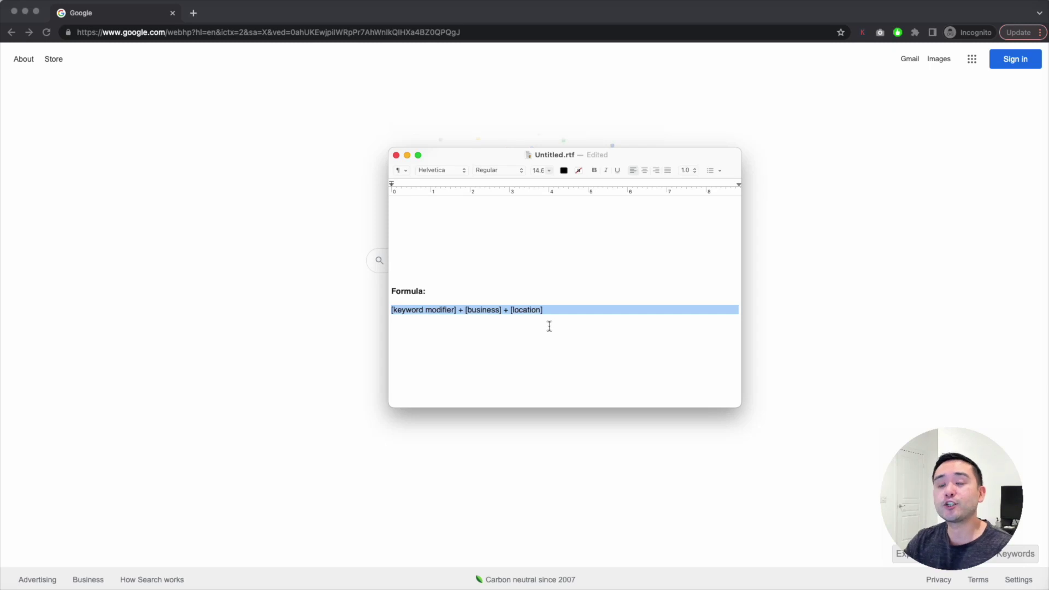
Review the example keywords under "List out your keywords" and select all three of them
scroll(550, 327, "down", 2)
scroll(550, 326, "down", 10)
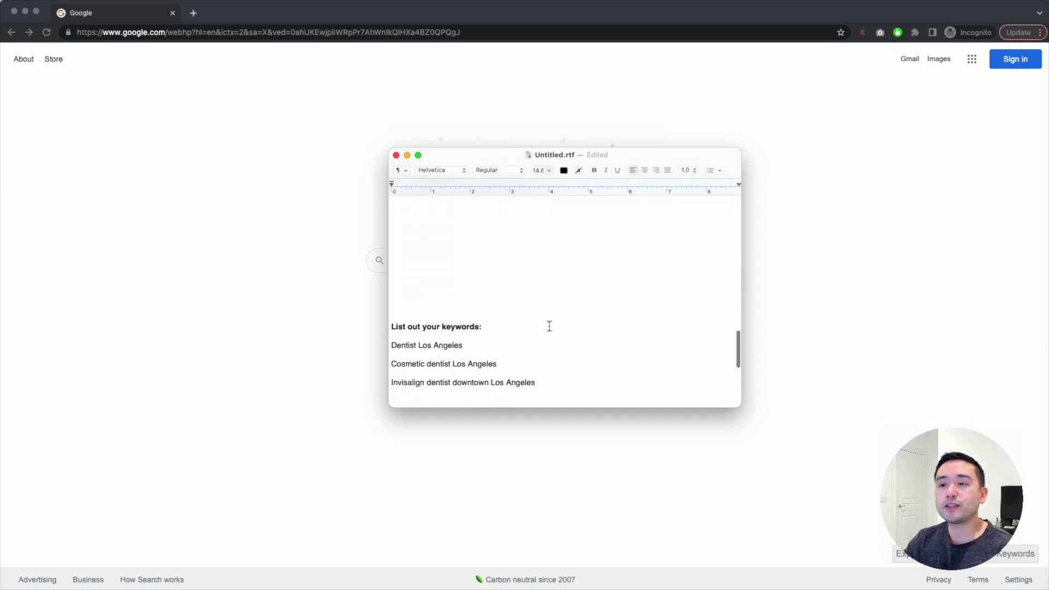
mouse_move(477, 260)
left_mouse_down()
mouse_move(382, 260)
mouse_move(463, 261)
left_mouse_up()
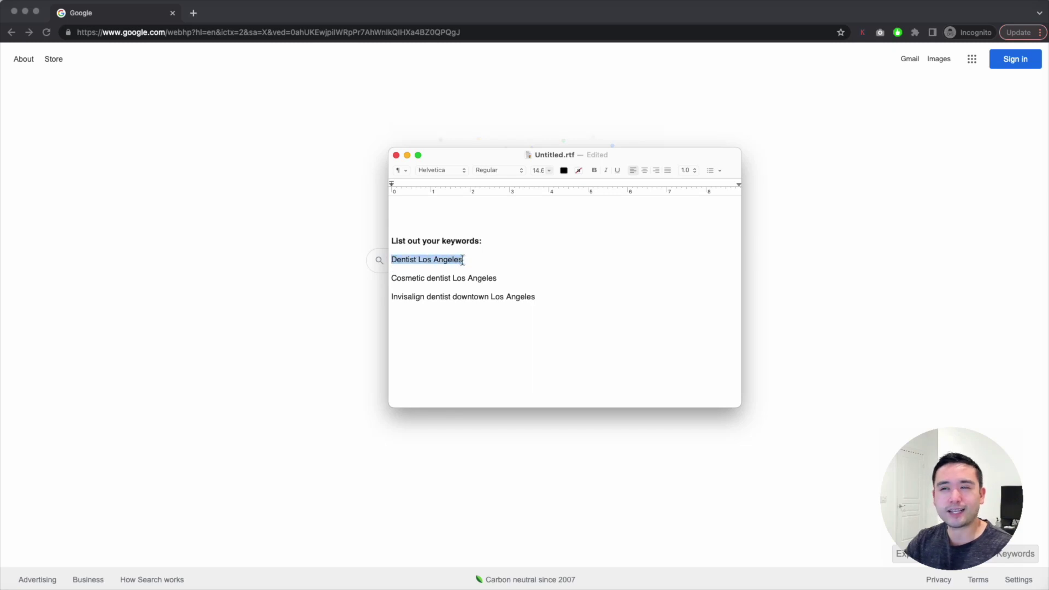
left_click_drag(391, 278, 494, 281)
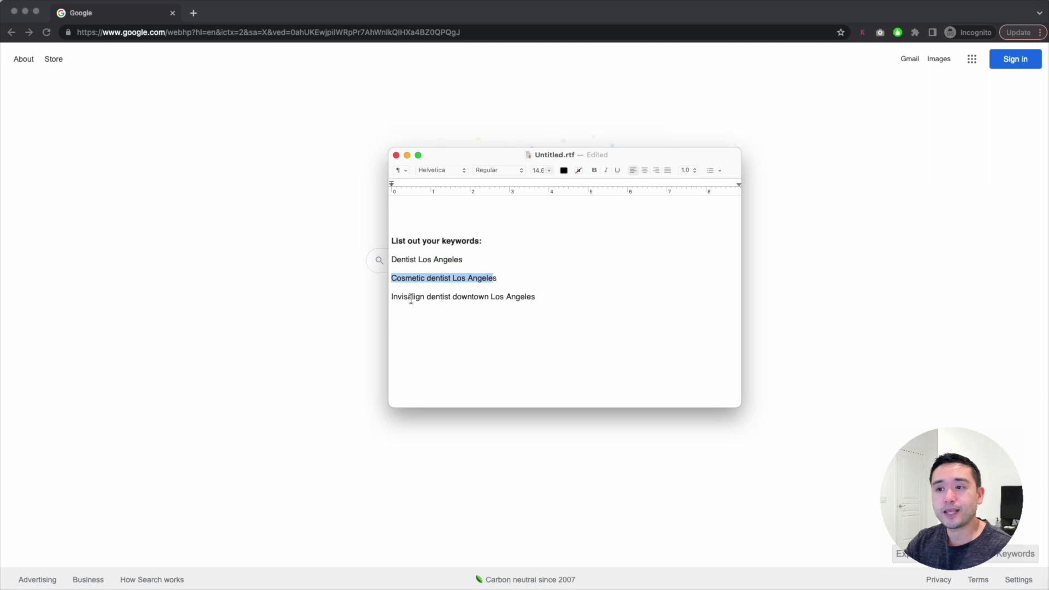
left_click(543, 297)
triple_click(509, 302)
left_click_drag(509, 302, 400, 259)
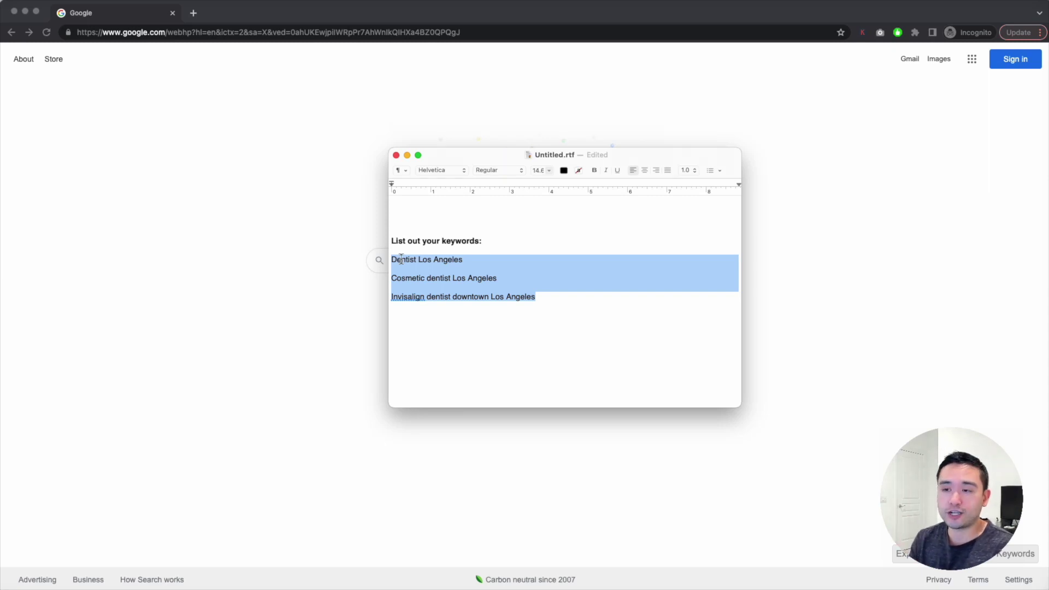
Enlarge the keyword list and move the notes window off the Google logo
key("super+plus")
scroll(494, 210, "left", 3)
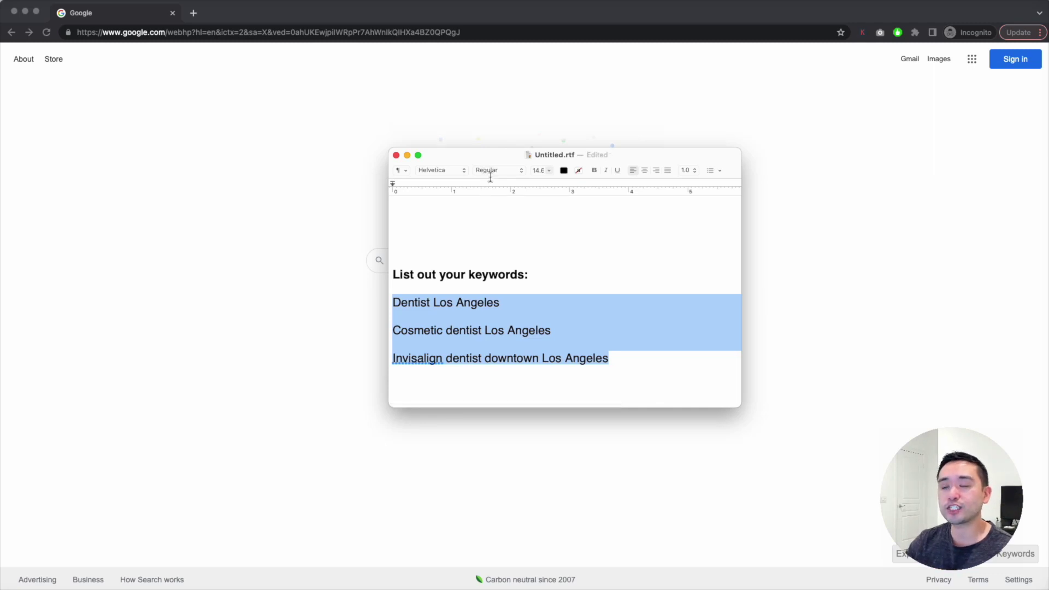
left_click_drag(484, 157, 680, 228)
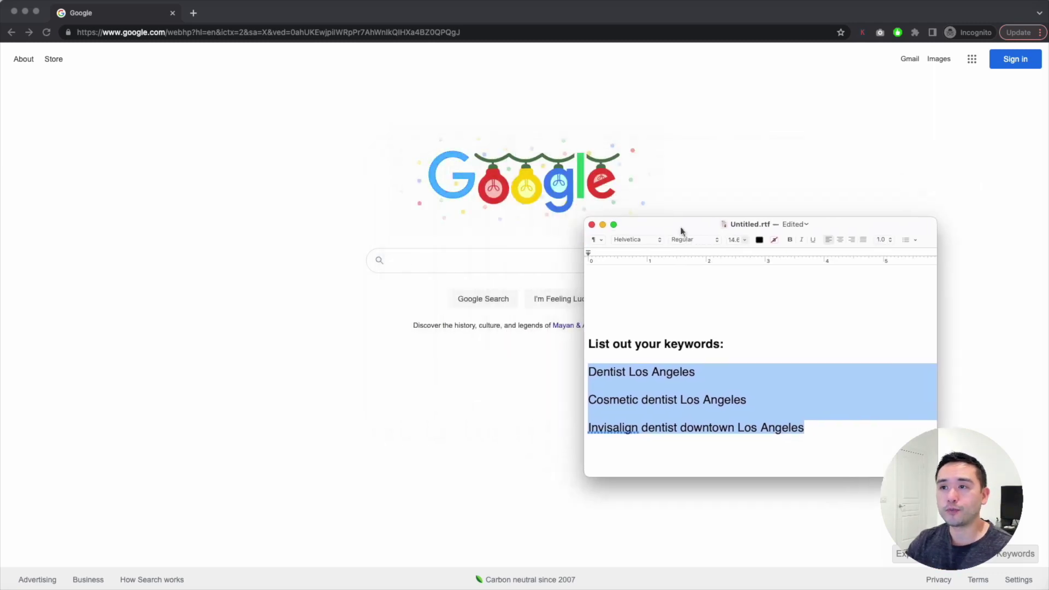
Switch back to the Chrome window and search Google for "dentist los angeles"
left_click(692, 143)
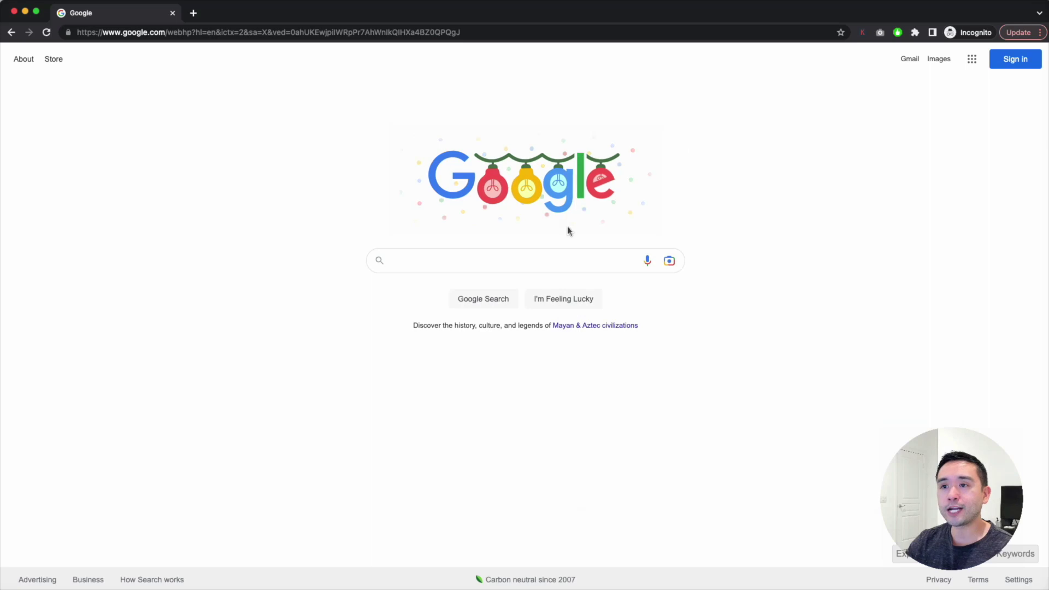
left_click(511, 268)
type("den")
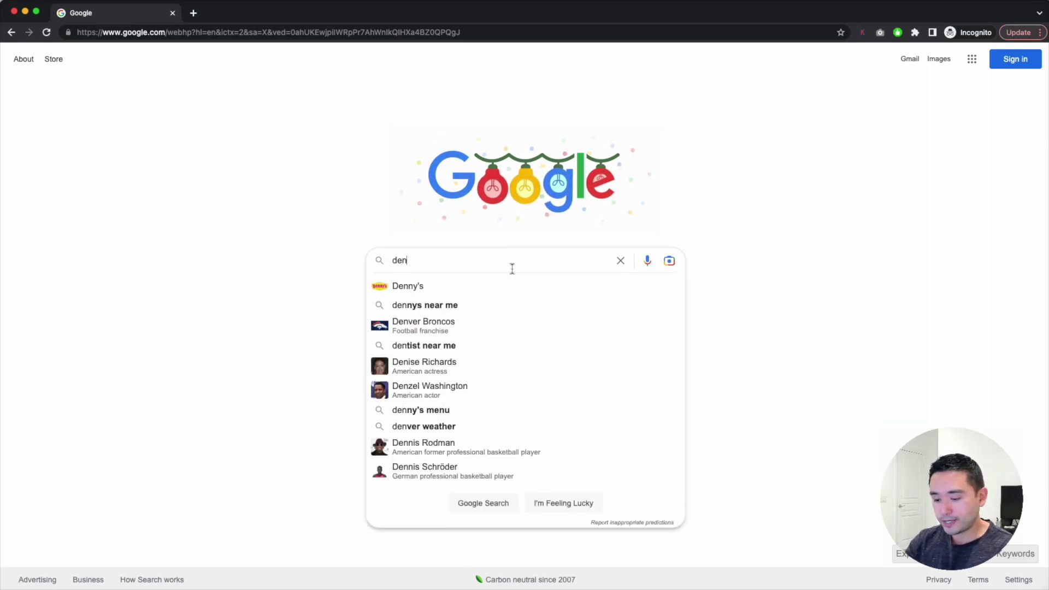
type("tist los angeles")
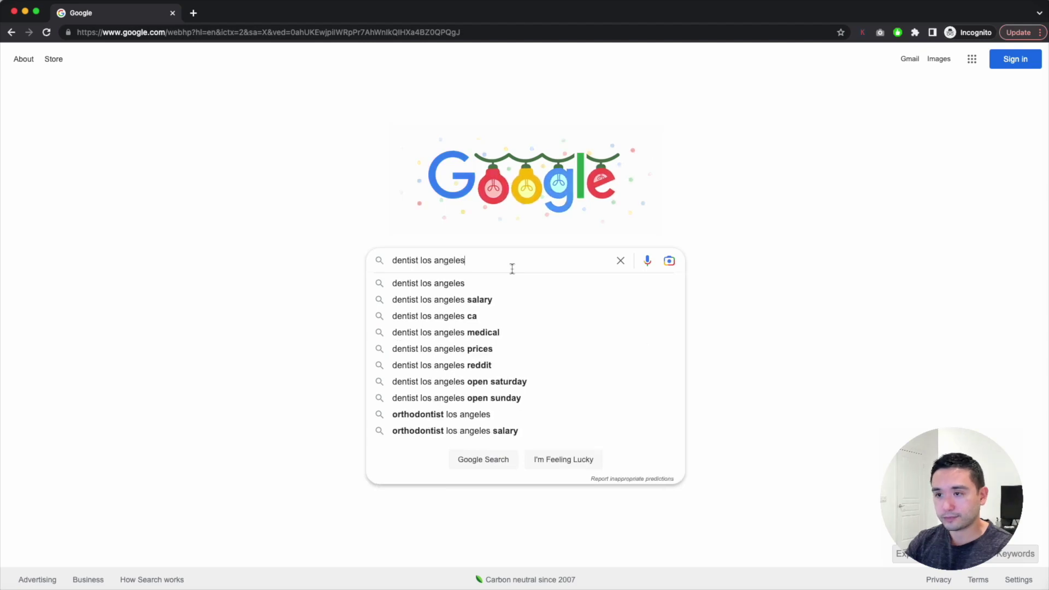
key("Return")
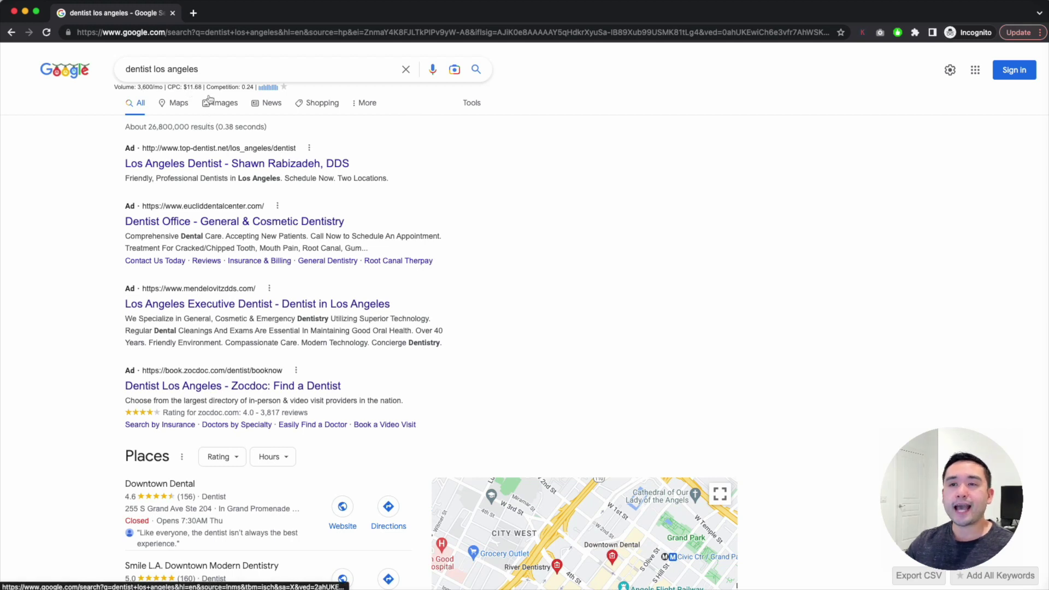
View the Keywords Everywhere extension's menu of tools and settings, and close it again
left_click(864, 34)
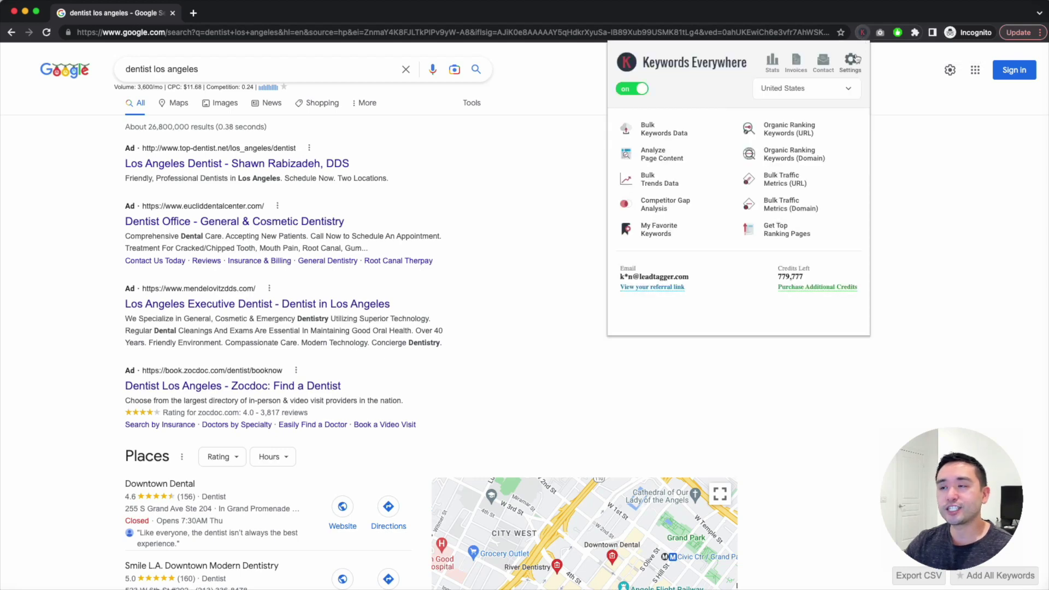
left_click(549, 94)
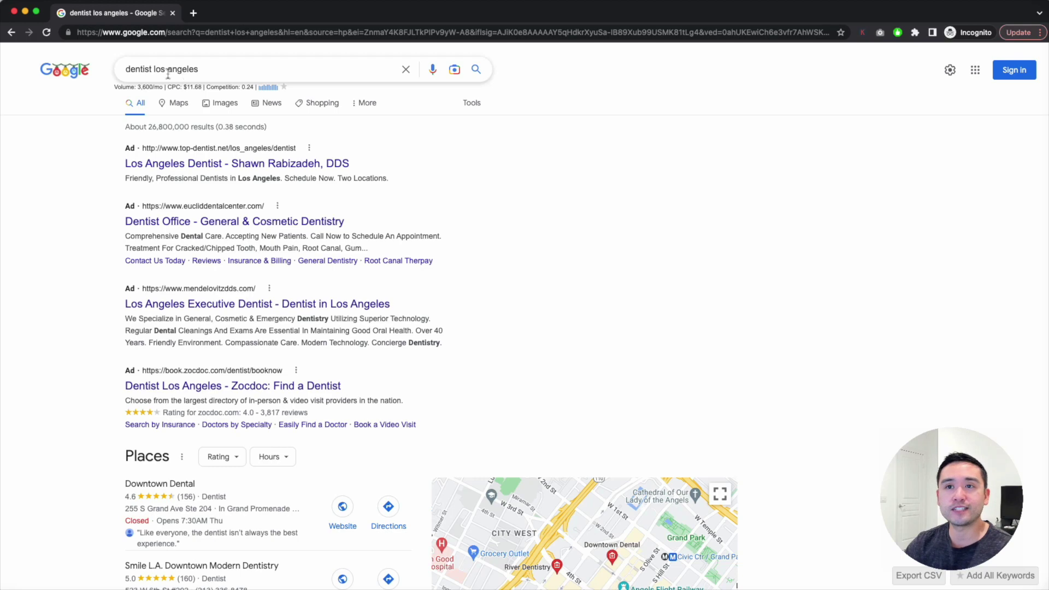
Examine the search volume, CPC and competition figures under the "dentist los angeles" search box, and restore the normal page zoom
left_click_drag(116, 87, 214, 91)
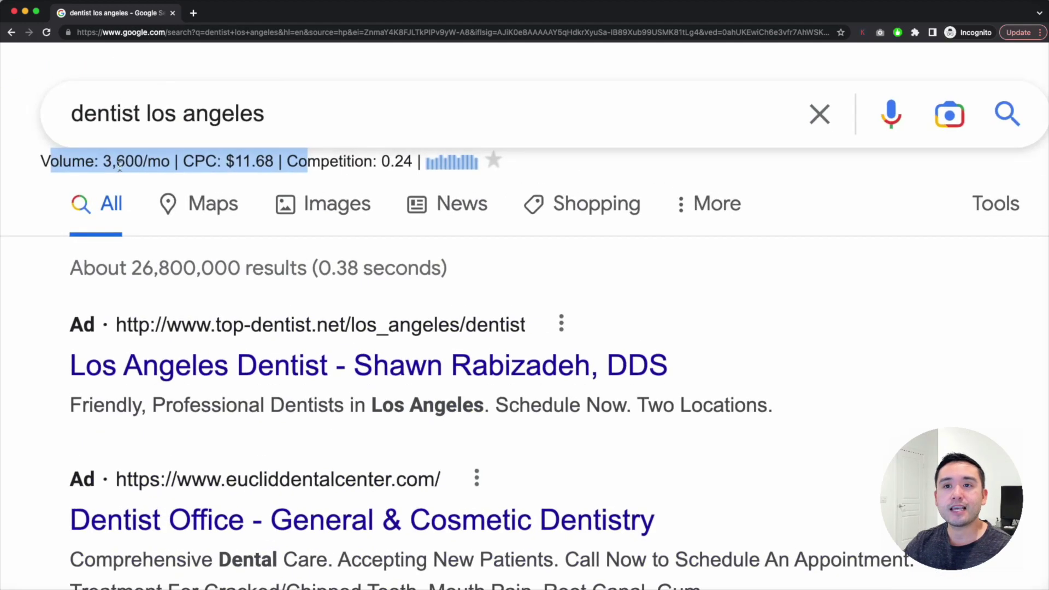
left_click(111, 164)
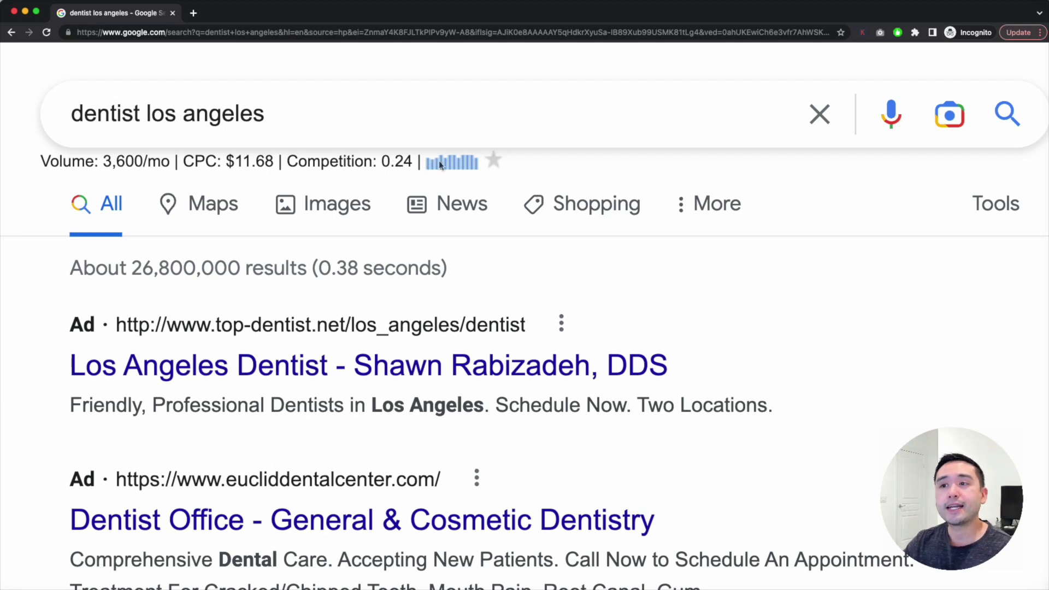
mouse_move(440, 163)
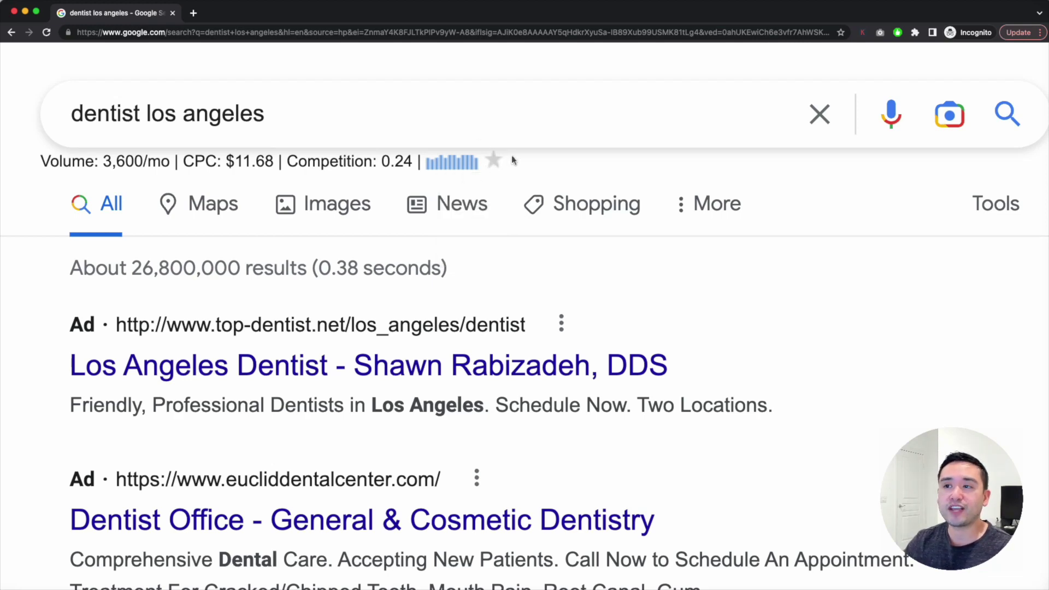
key("super+minus")
key("super+minus")
key("super+minus")
key("super+minus")
key("super+minus")
key("super+minus")
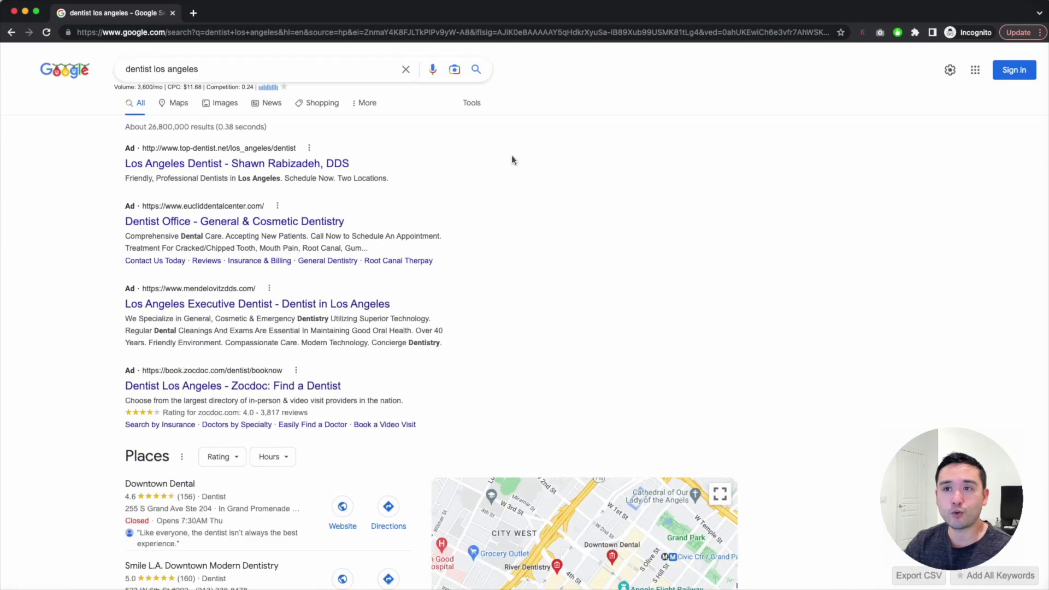
left_click_drag(122, 87, 200, 89)
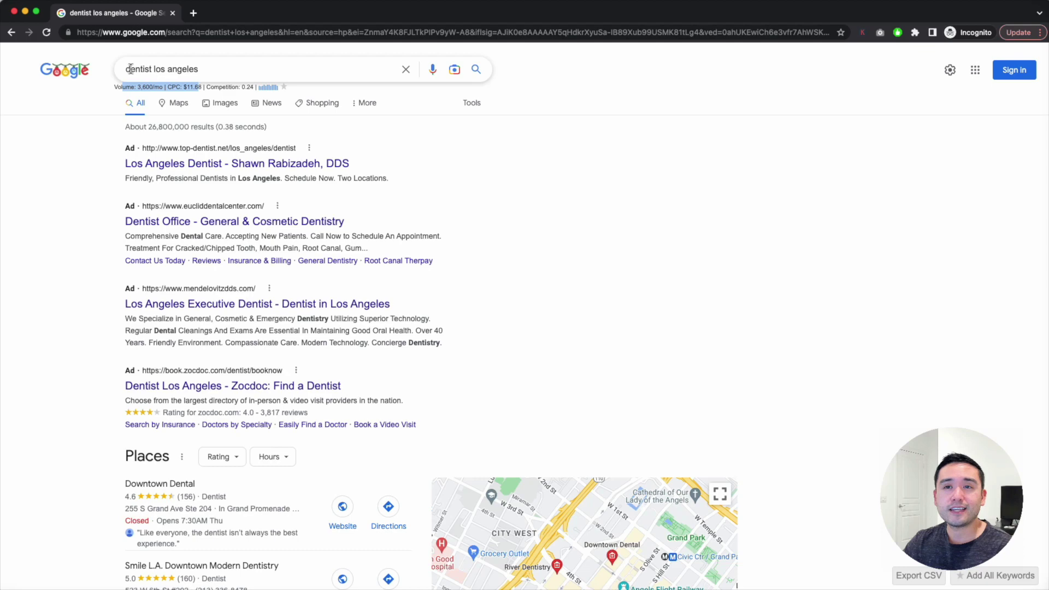
left_click(144, 87)
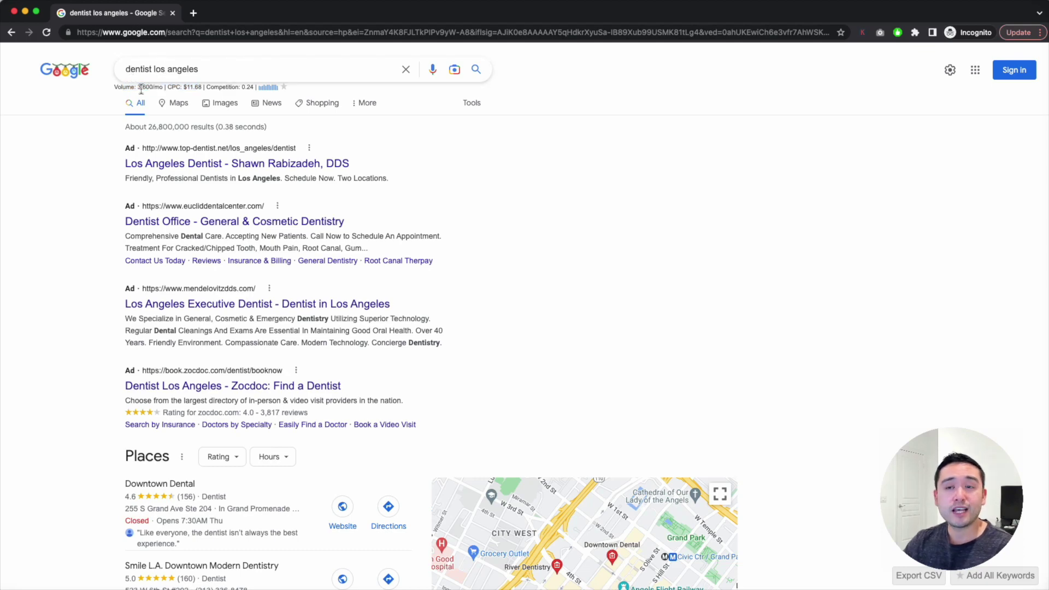
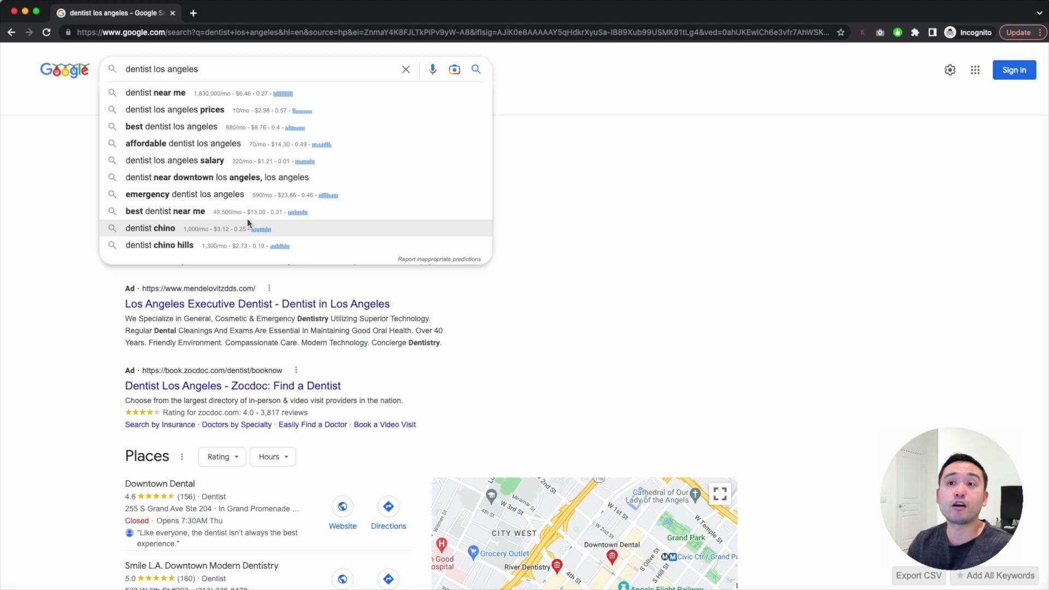
Add "affordable dentist los angeles" from the Related Keywords list to the favorite keywords
scroll(428, 367, "down", 8)
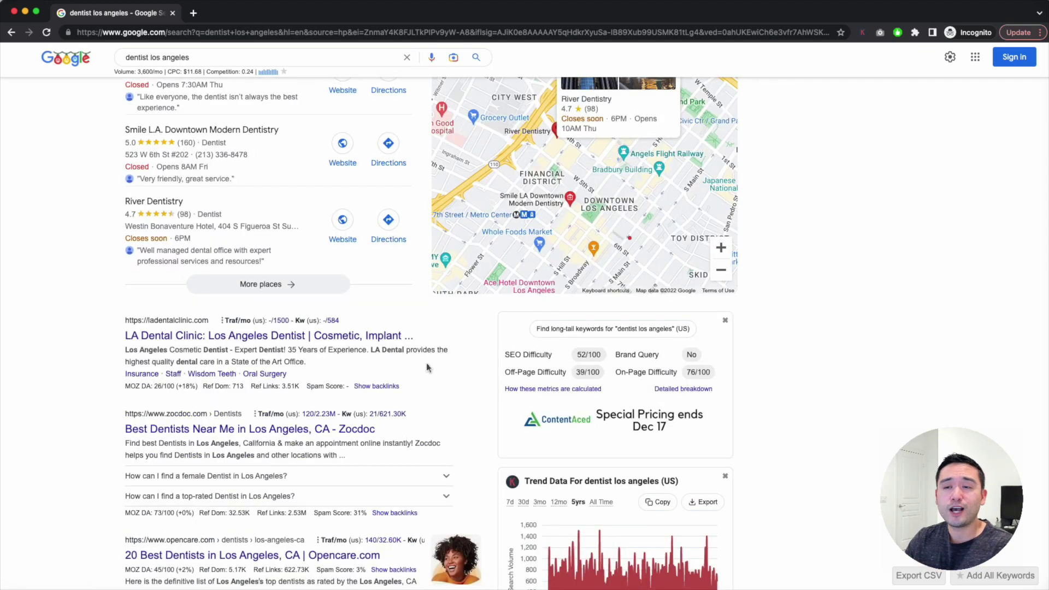
scroll(434, 367, "down", 4)
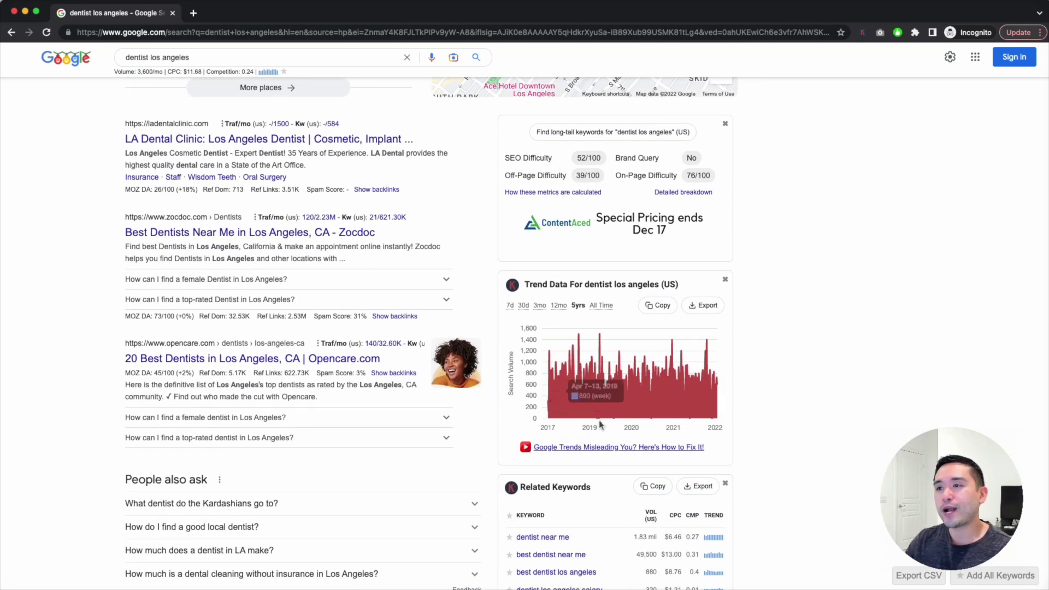
mouse_move(625, 385)
scroll(625, 386, "down", 2)
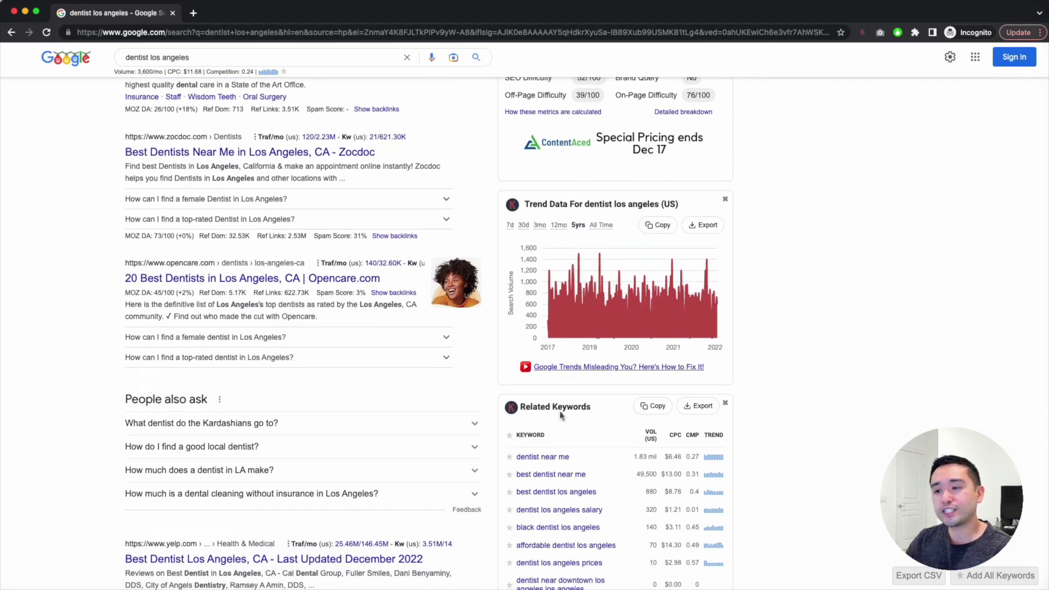
scroll(566, 404, "down", 4)
scroll(574, 334, "down", 1)
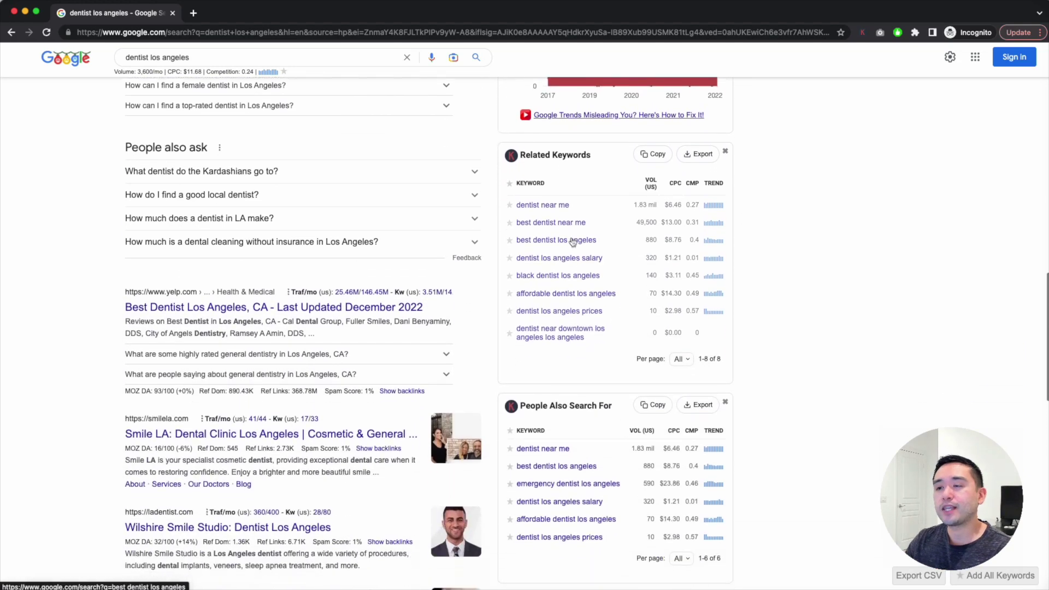
scroll(579, 295, "down", 2)
scroll(580, 288, "up", 1)
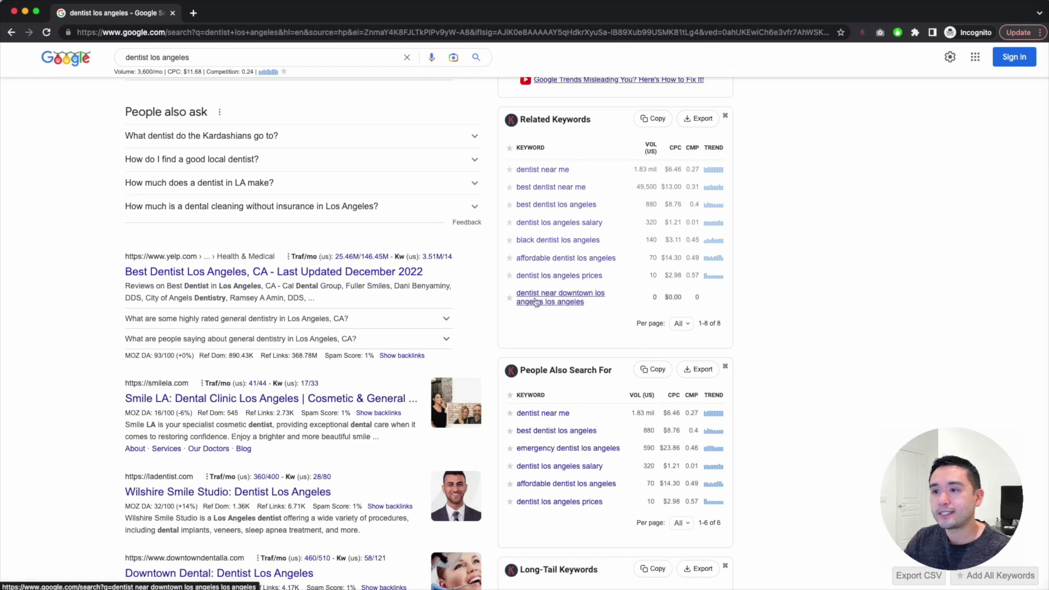
scroll(601, 246, "down", 1)
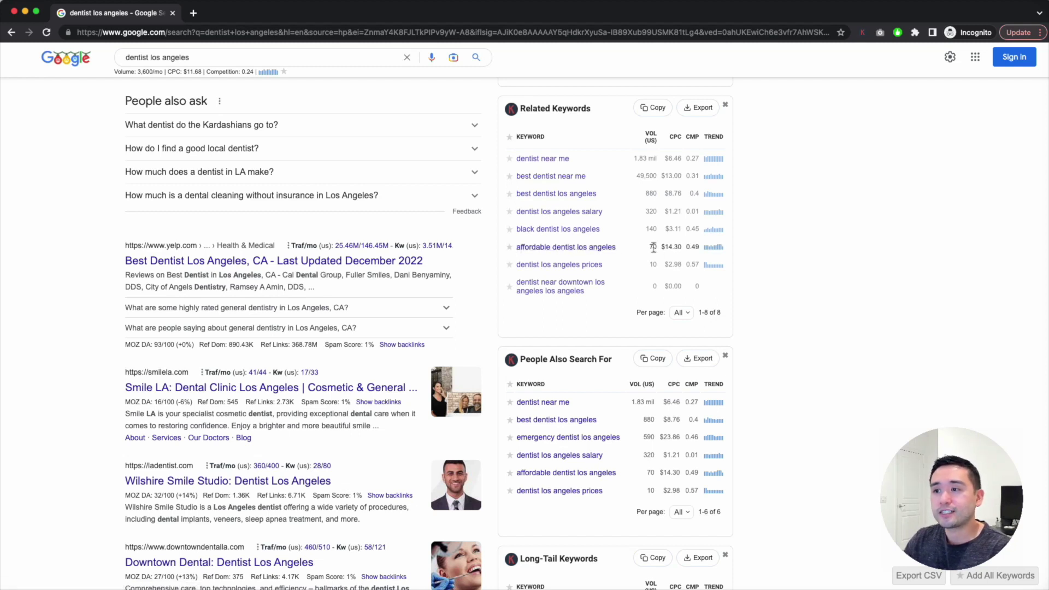
left_click(509, 248)
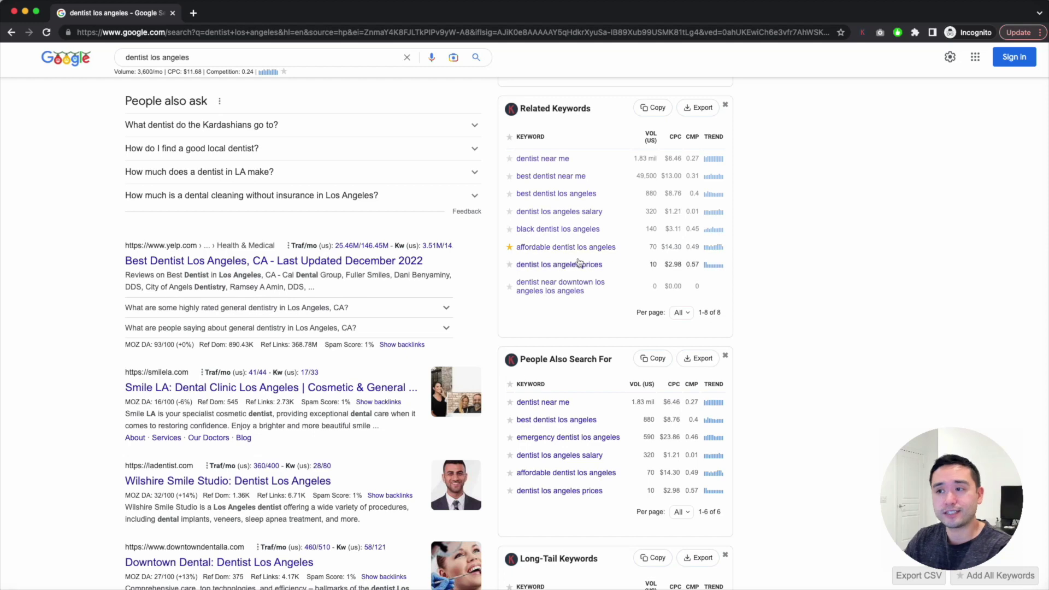
Add "best dentist los angeles" and "emergency dentist los angeles" from the People Also Search For list to the favorites
scroll(573, 262, "down", 3)
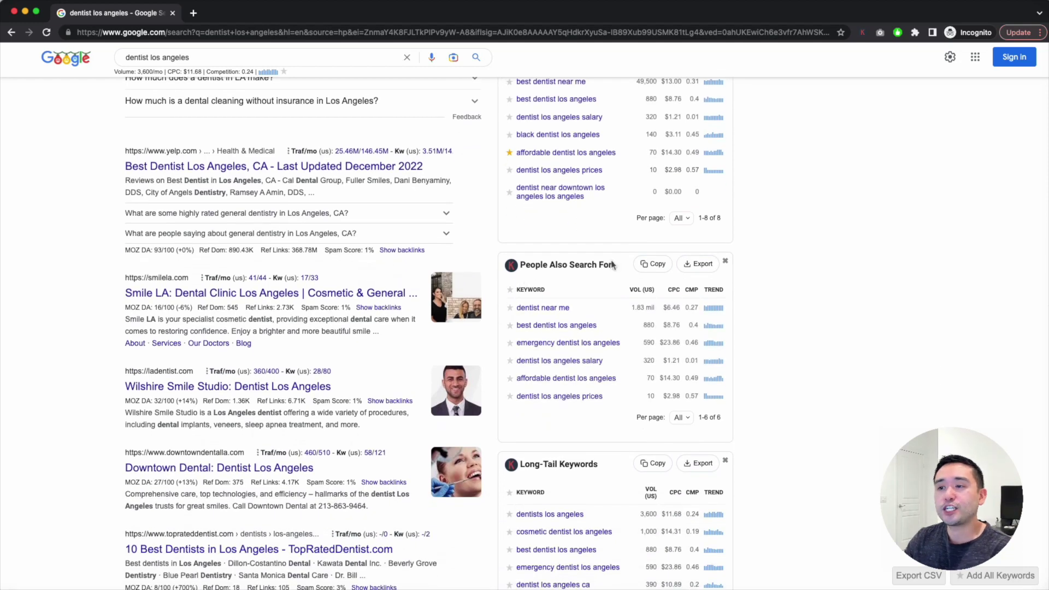
scroll(624, 269, "down", 2)
scroll(622, 265, "down", 1)
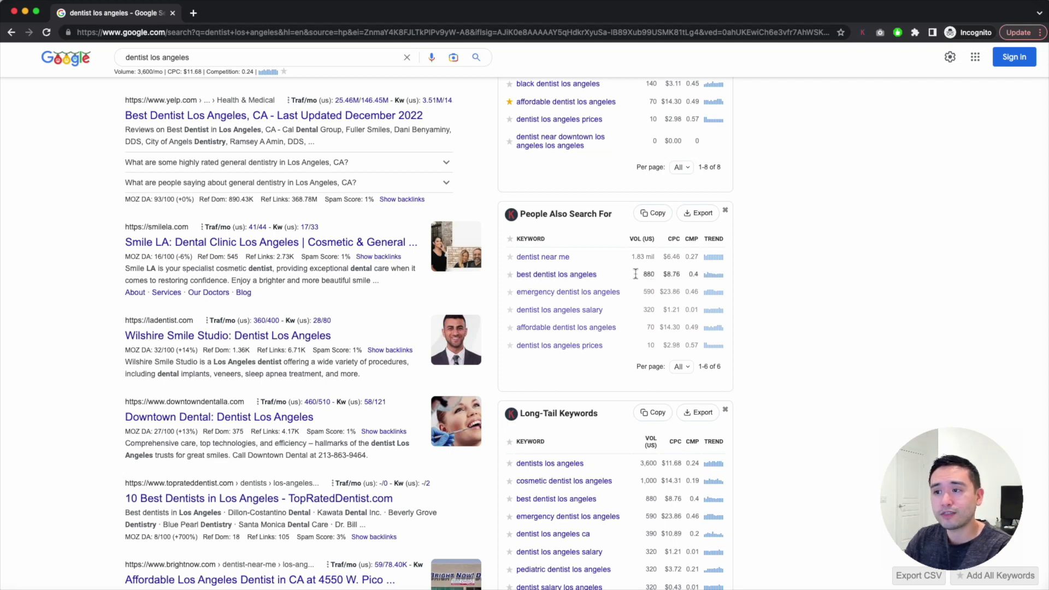
left_click(509, 275)
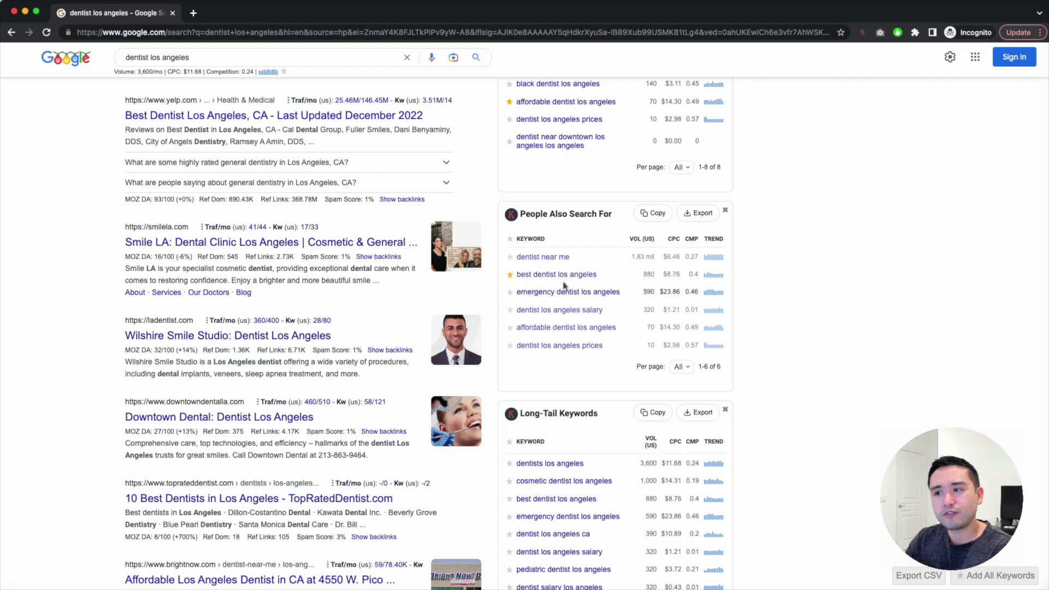
left_click(510, 293)
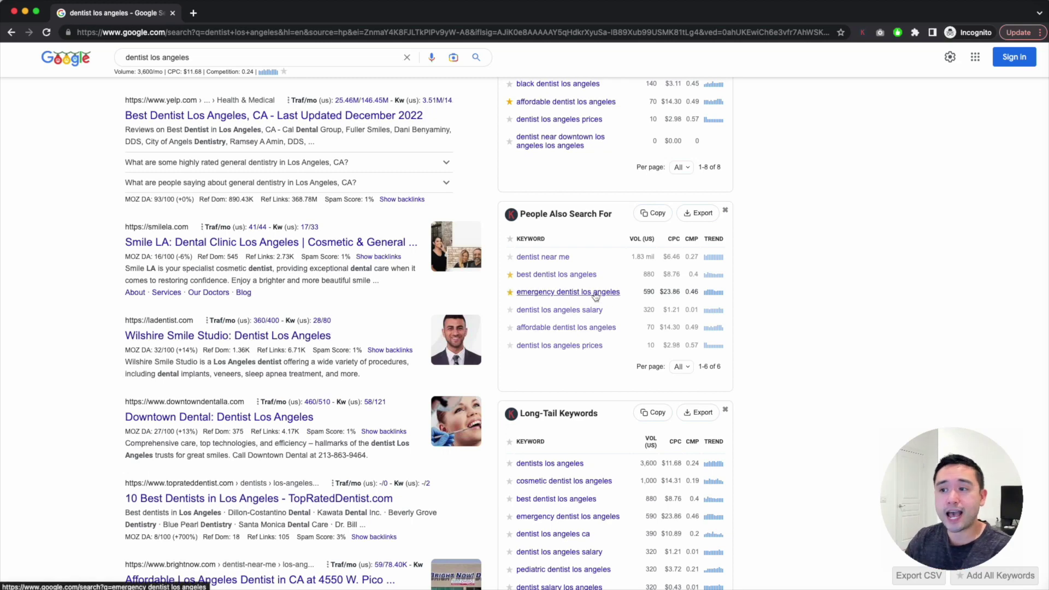
Review the Long-Tail Keywords list and add "best cosmetic dentist los angeles" to the favorites
scroll(546, 301, "down", 1)
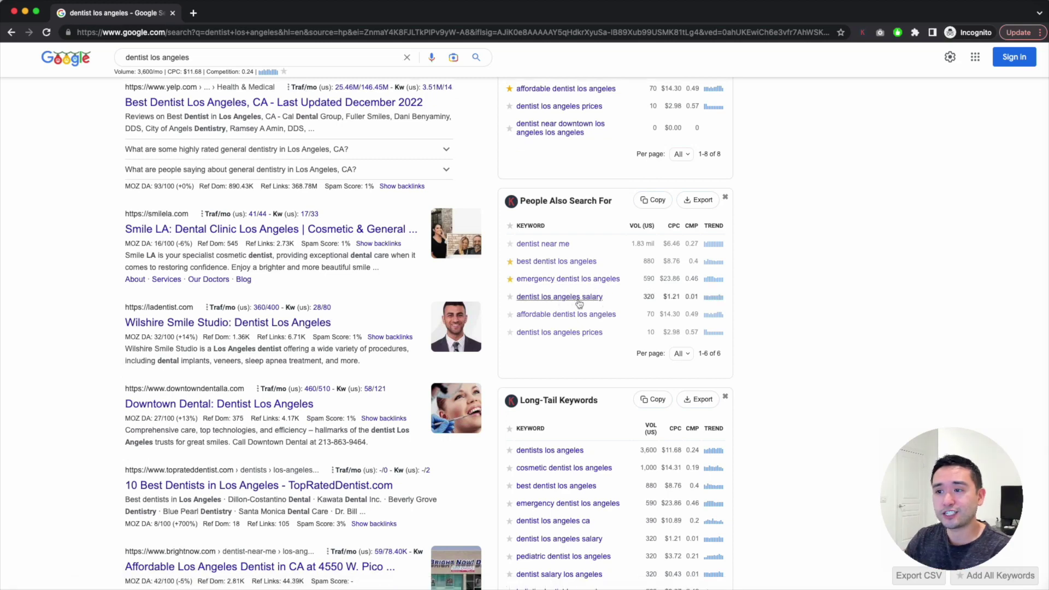
scroll(647, 300, "down", 5)
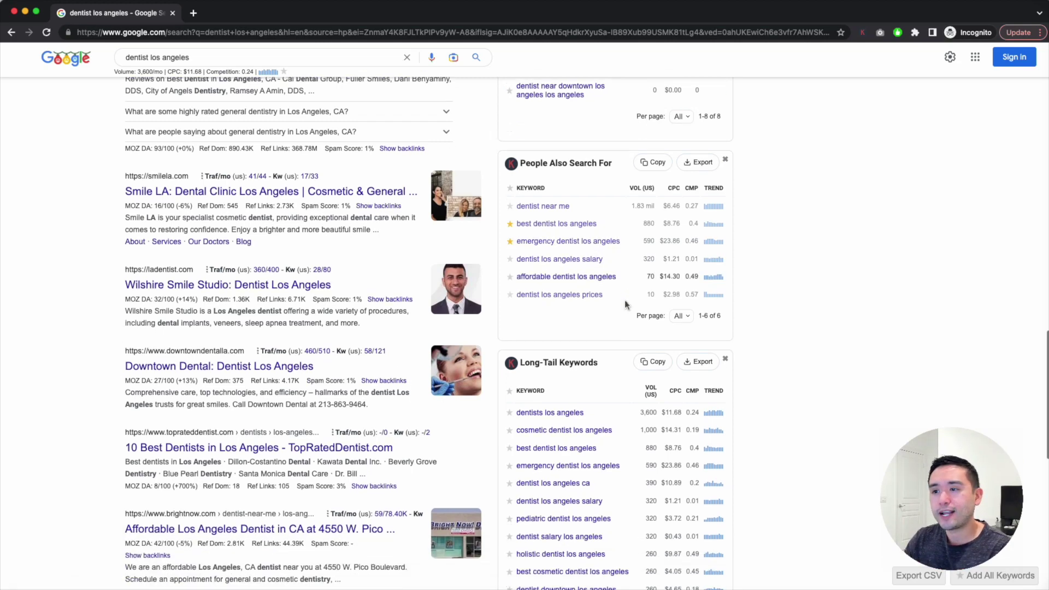
scroll(562, 238, "down", 2)
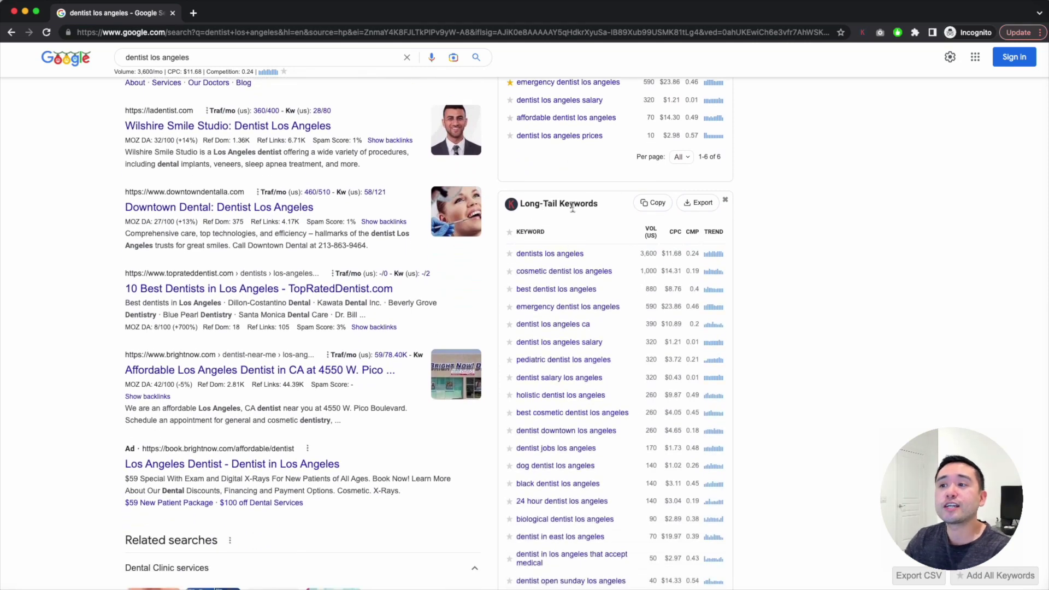
scroll(603, 208, "down", 1)
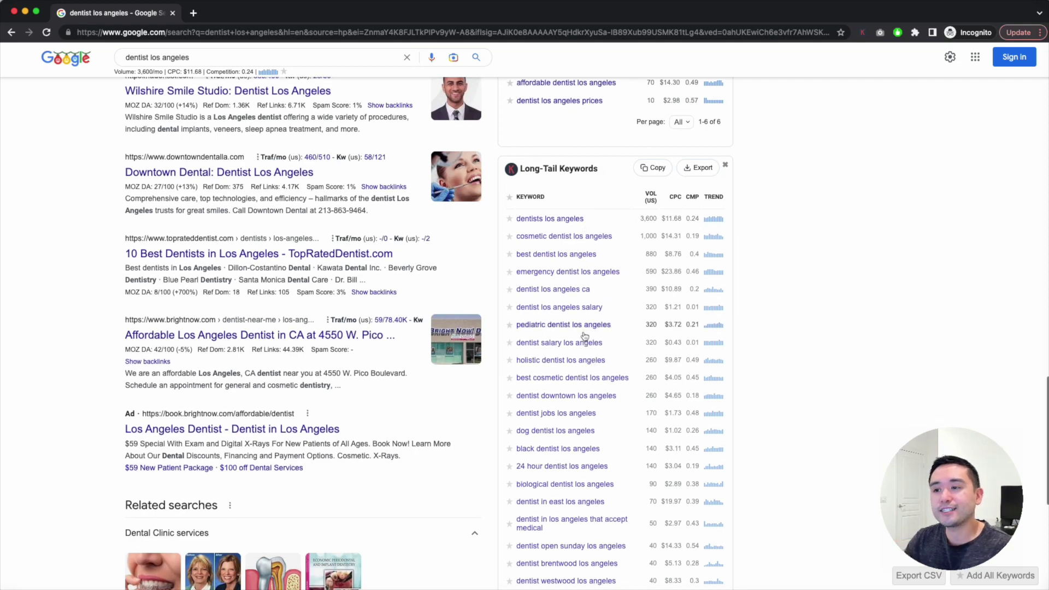
scroll(584, 336, "down", 1)
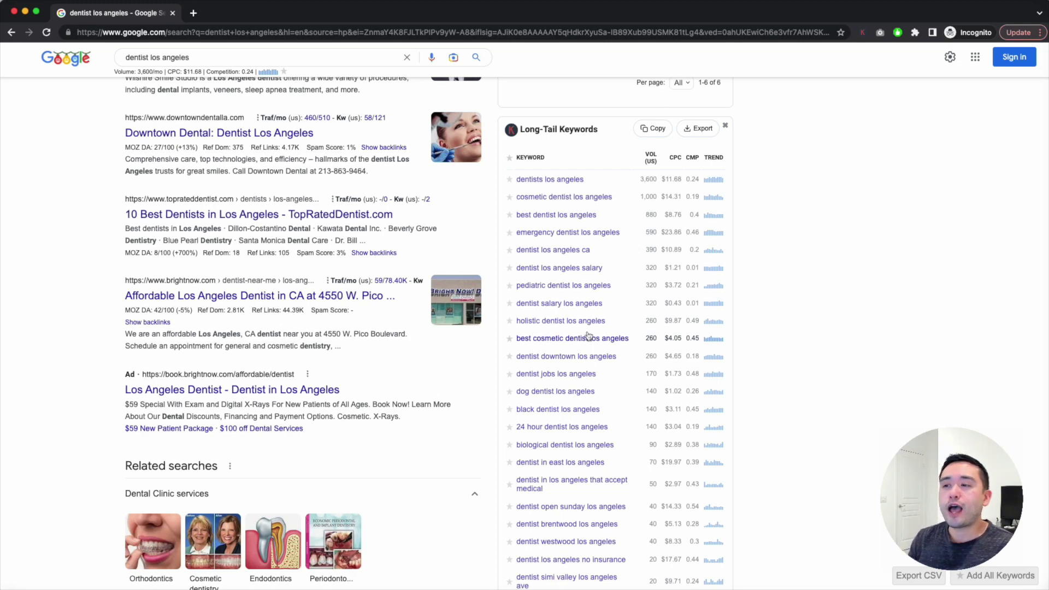
scroll(587, 336, "up", 1)
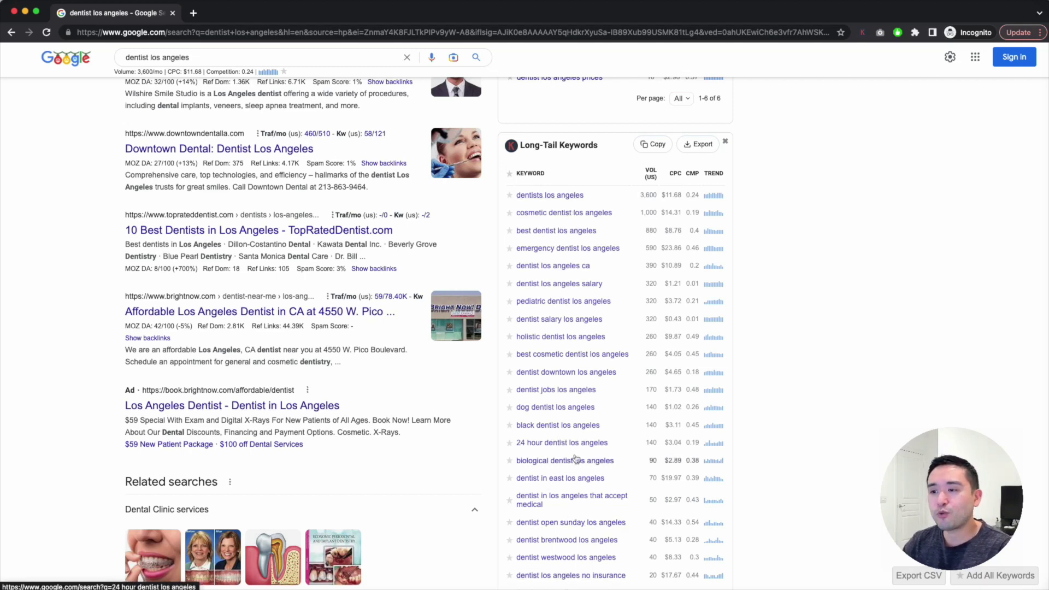
scroll(571, 460, "down", 1)
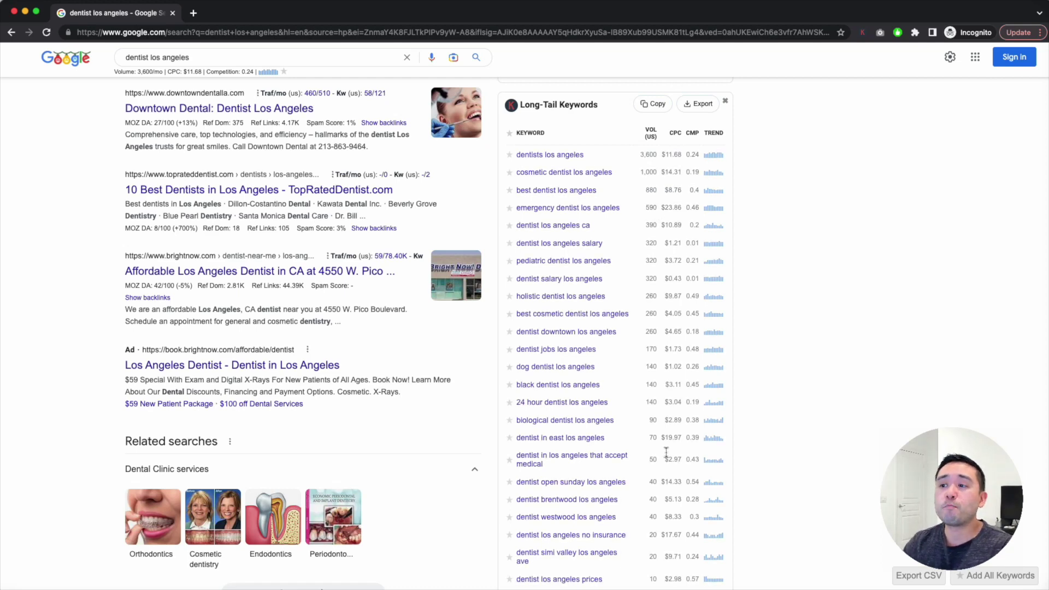
scroll(644, 557, "down", 1)
scroll(645, 557, "up", 1)
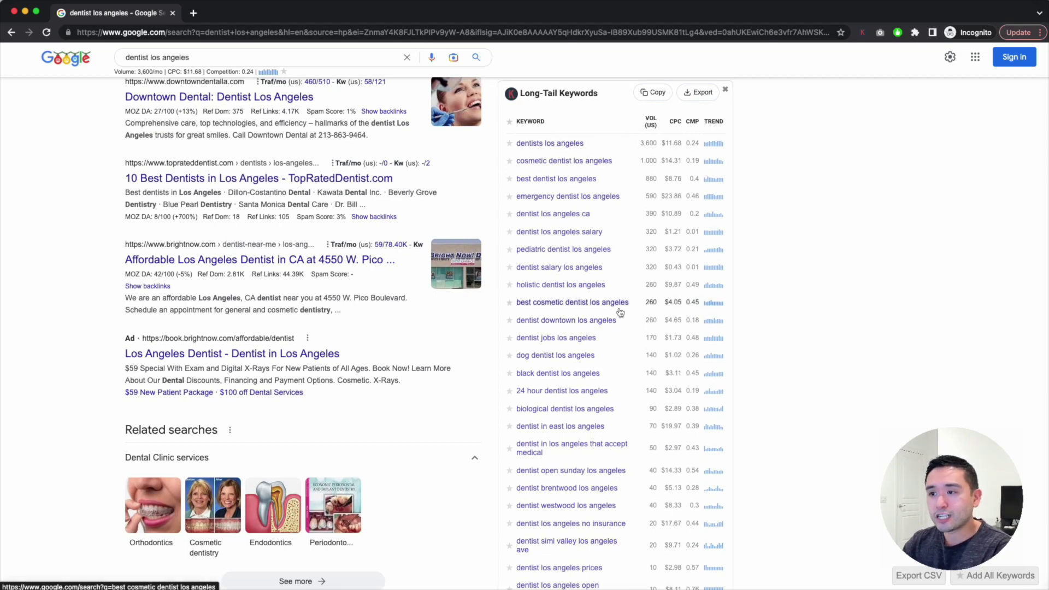
left_click(509, 303)
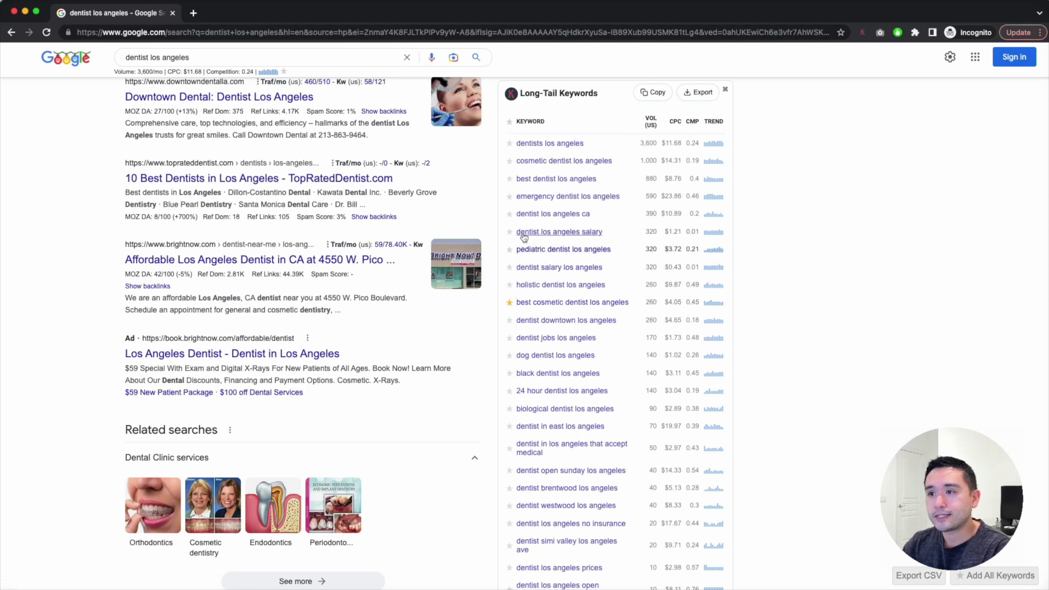
Add the neighbourhood keywords "dentist brentwood los angeles" and "dentist westwood los angeles" from the Long-Tail Keywords list to the favorites
scroll(549, 358, "down", 3)
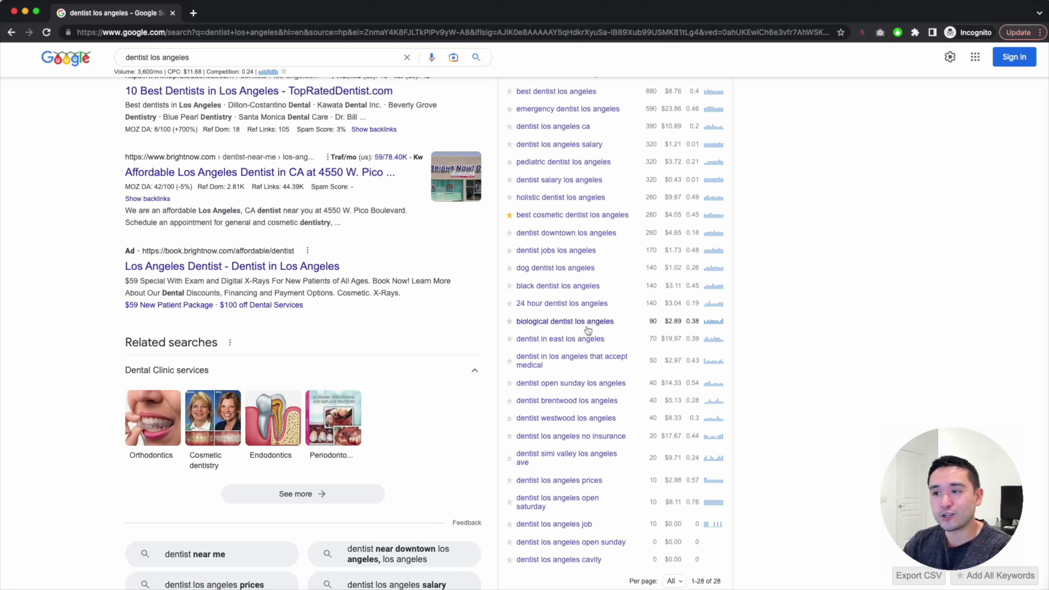
scroll(618, 405, "down", 1)
scroll(617, 405, "down", 2)
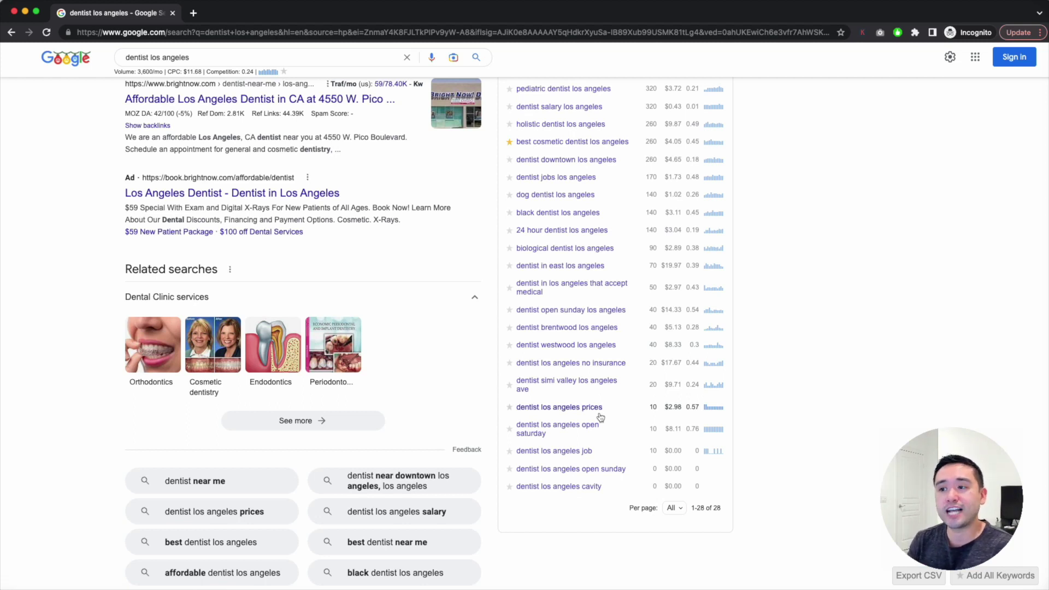
left_click(509, 327)
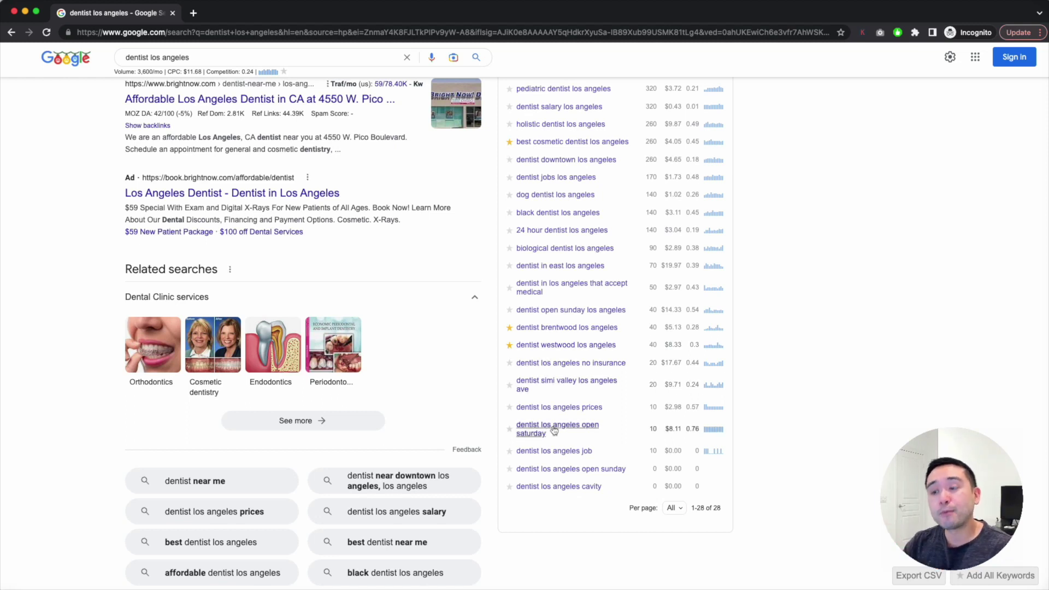
Run the Keywords Everywhere long-tail keyword search for "dentist los angeles" (US) and bring up its results page
scroll(595, 437, "up", 15)
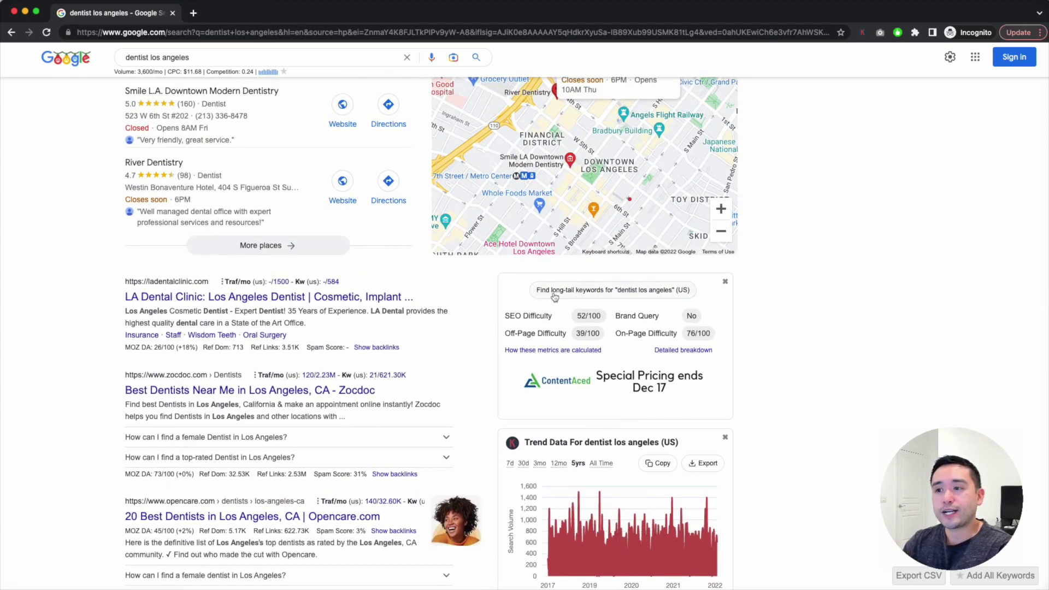
left_click(633, 292)
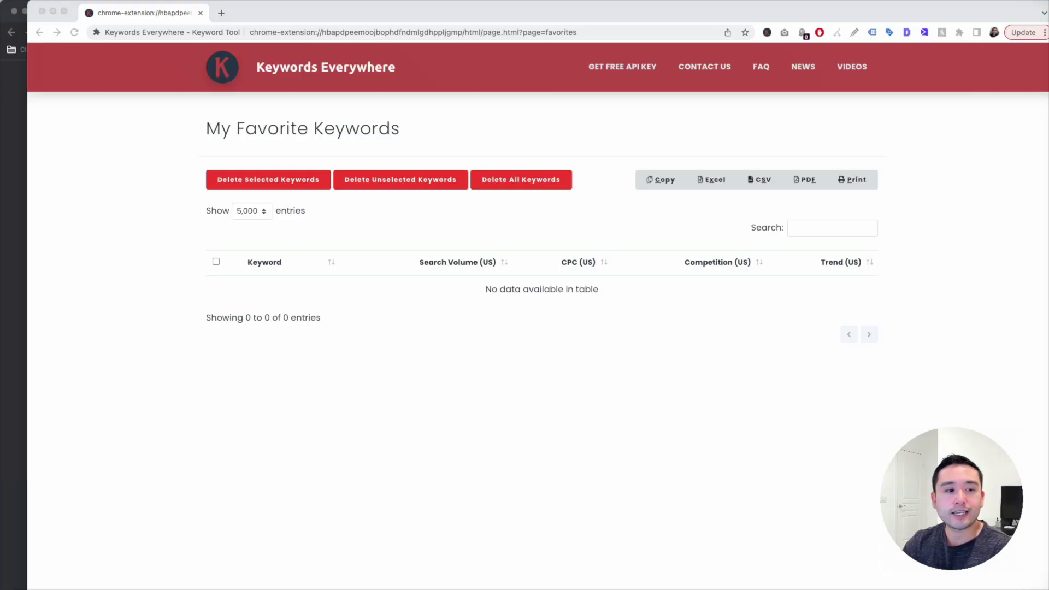
left_click_drag(354, 587, 284, 12)
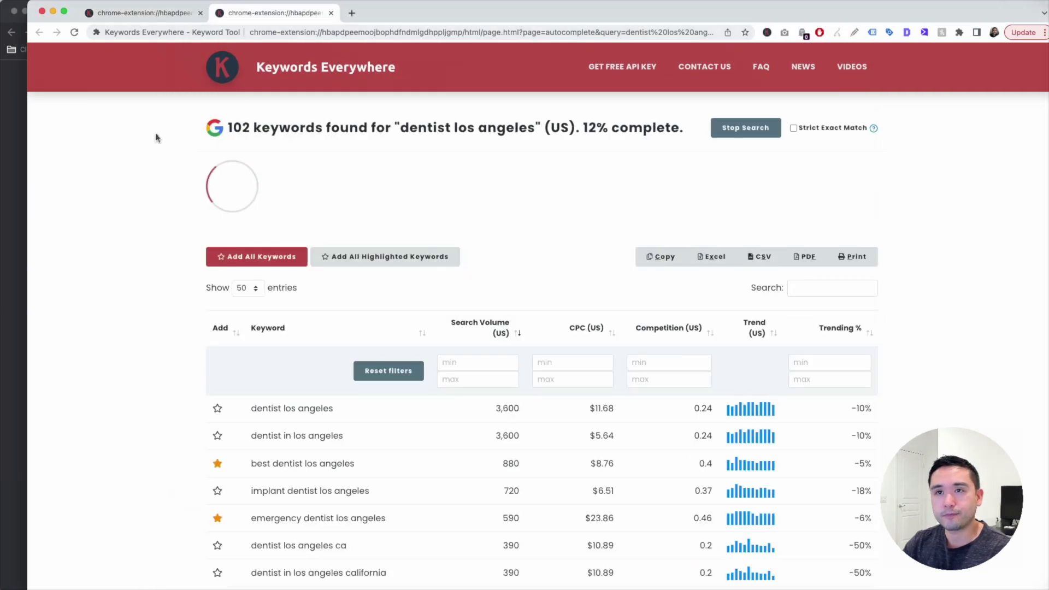
Review the keyword results for "dentist los angeles", checking their search volumes and which ones are marked as favorites
left_click_drag(224, 124, 537, 117)
left_click(696, 251)
scroll(697, 250, "down", 1)
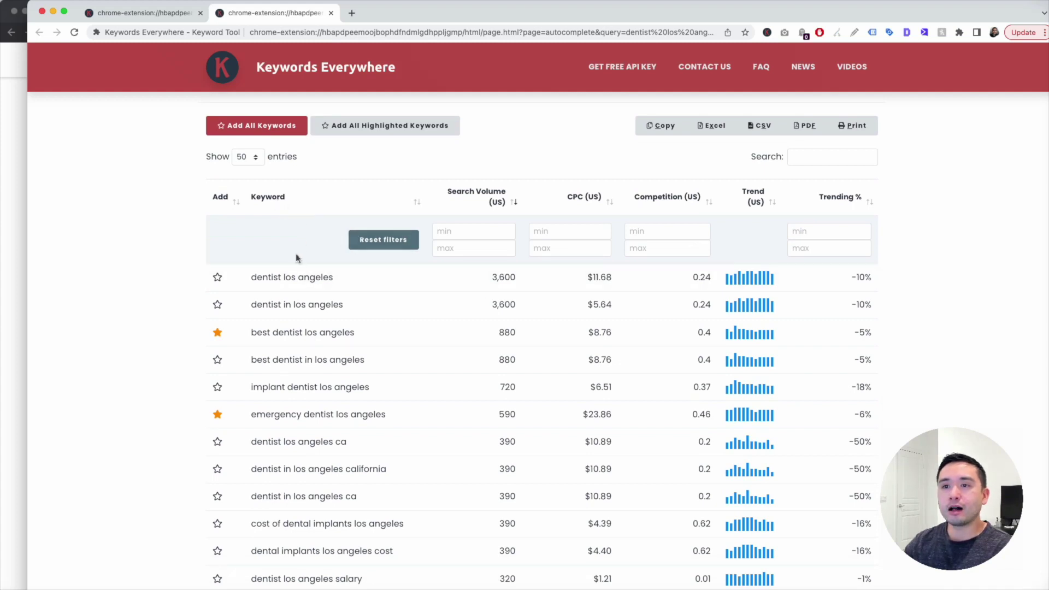
scroll(295, 357, "down", 2)
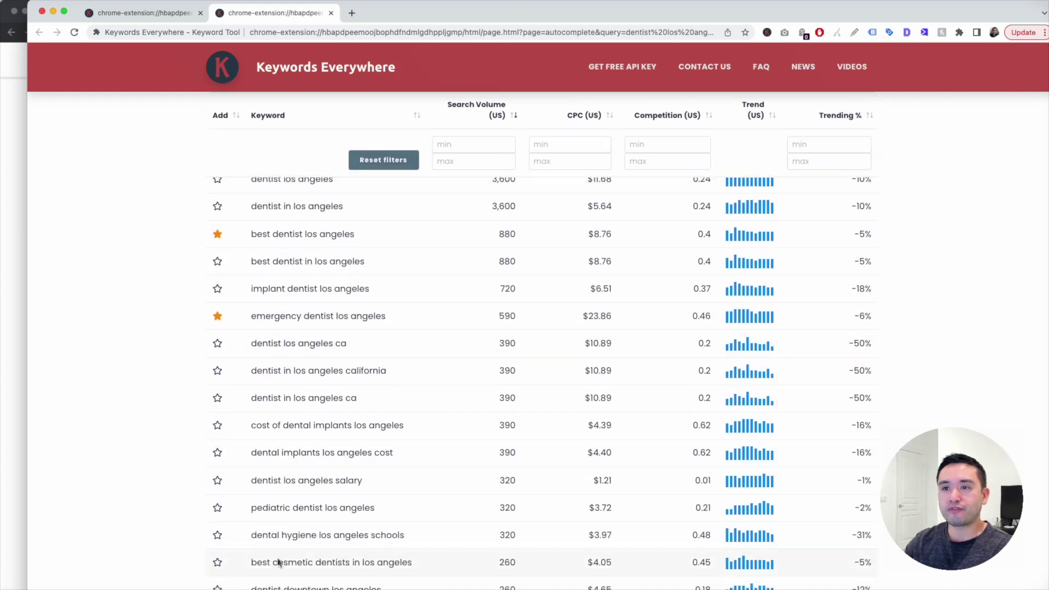
scroll(272, 475, "up", 1)
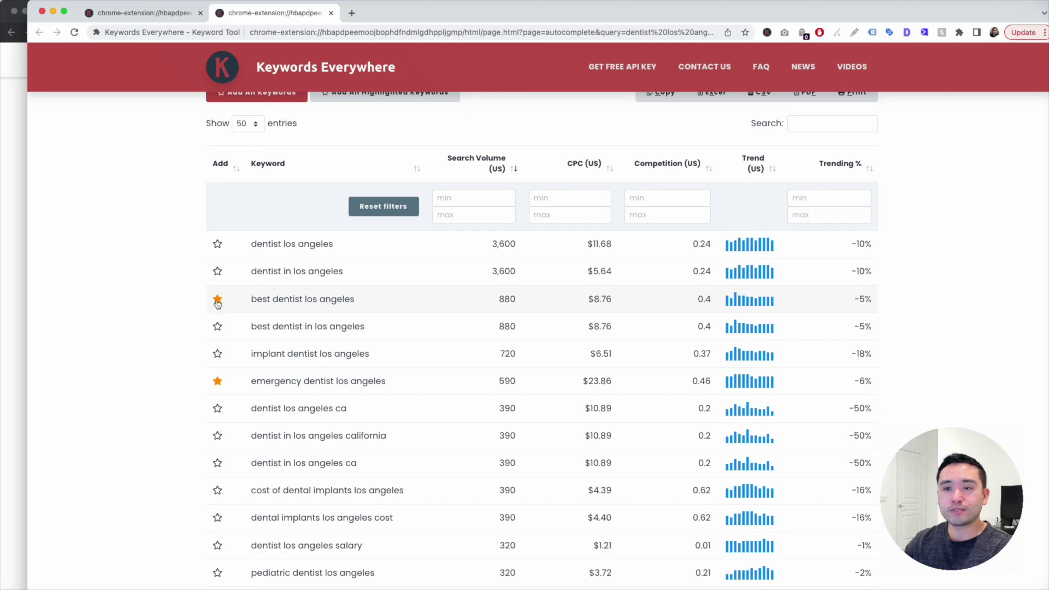
Check the favorited keywords in the related keyword lists on the Google results page, and return to the Keywords Everywhere results
left_click(8, 60)
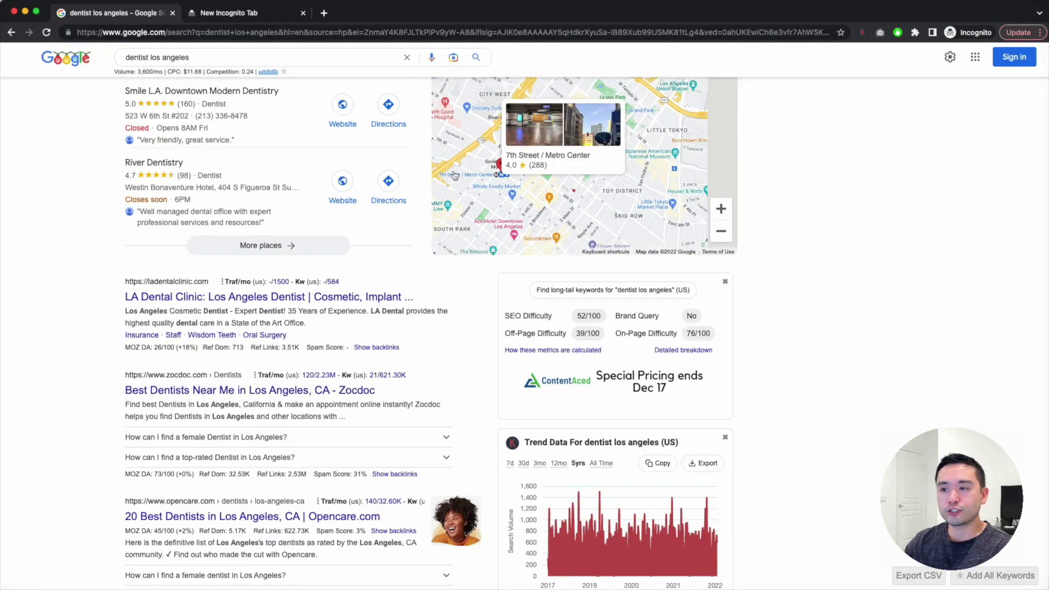
scroll(452, 372, "down", 6)
scroll(512, 402, "down", 1)
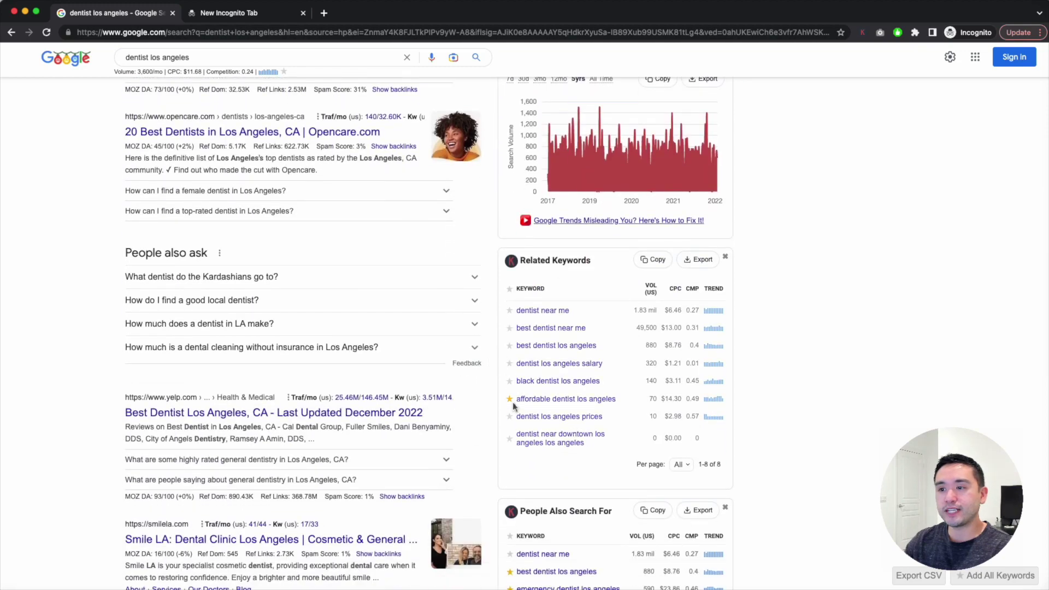
scroll(512, 402, "down", 4)
key("super+grave")
Check the search volume of "implant dentist los angeles" and highlight the keyword "cost of dental implants los angeles"
scroll(300, 326, "down", 2)
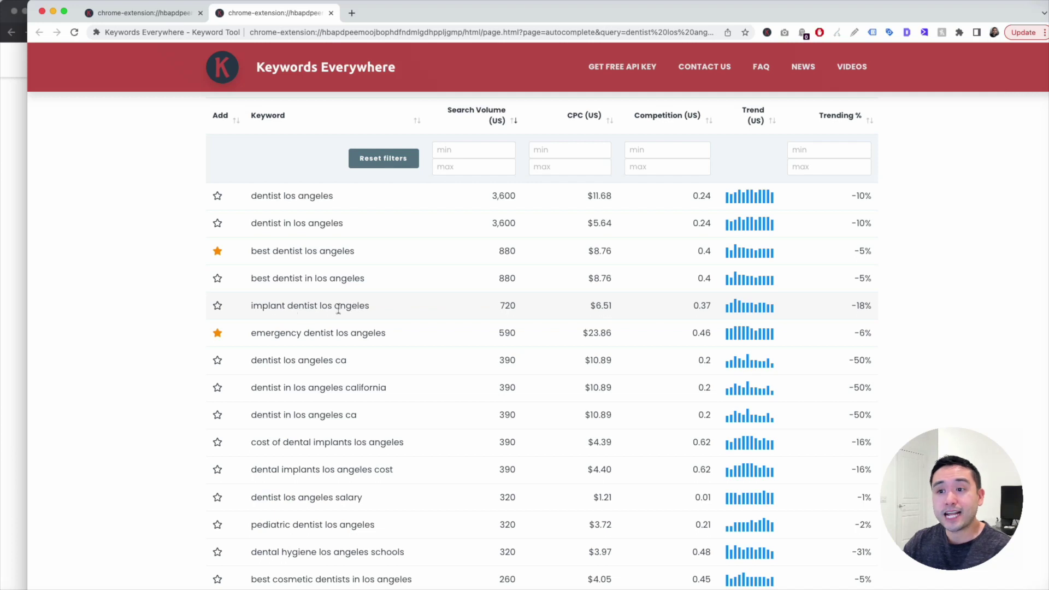
left_click_drag(499, 304, 518, 308)
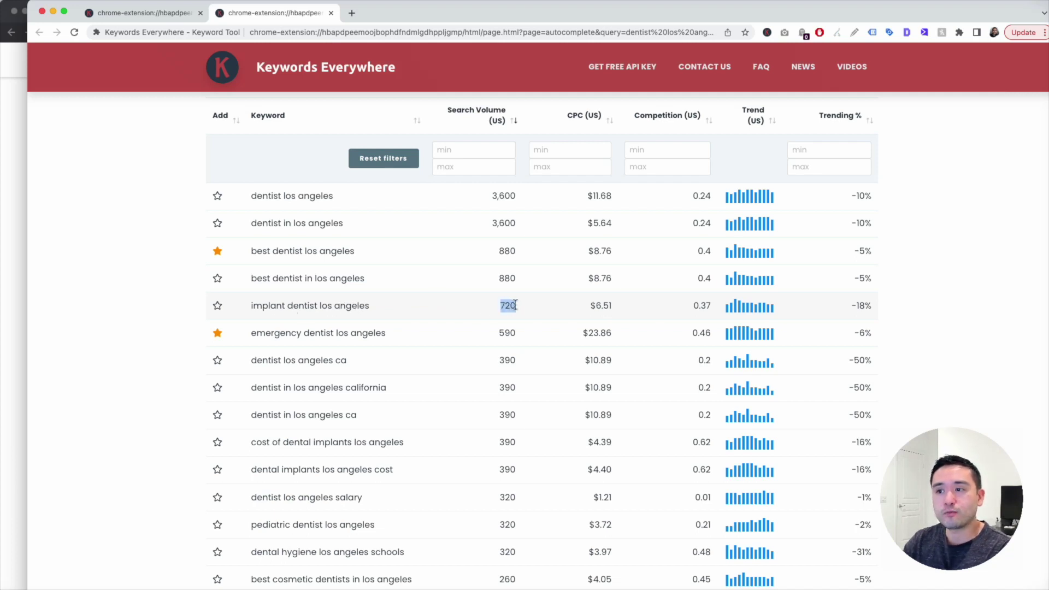
left_click(217, 309)
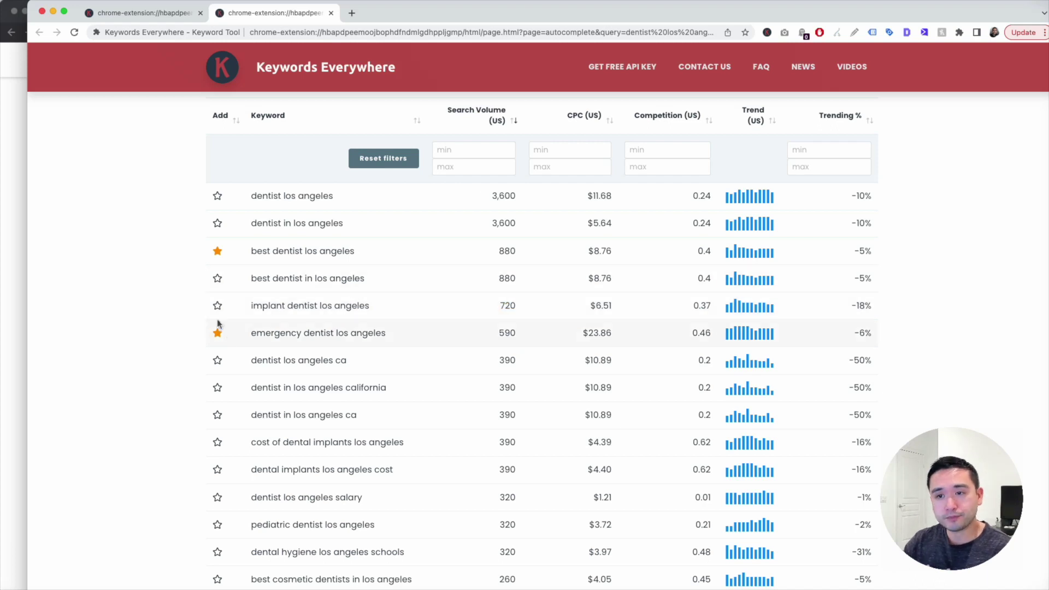
scroll(247, 320, "down", 5)
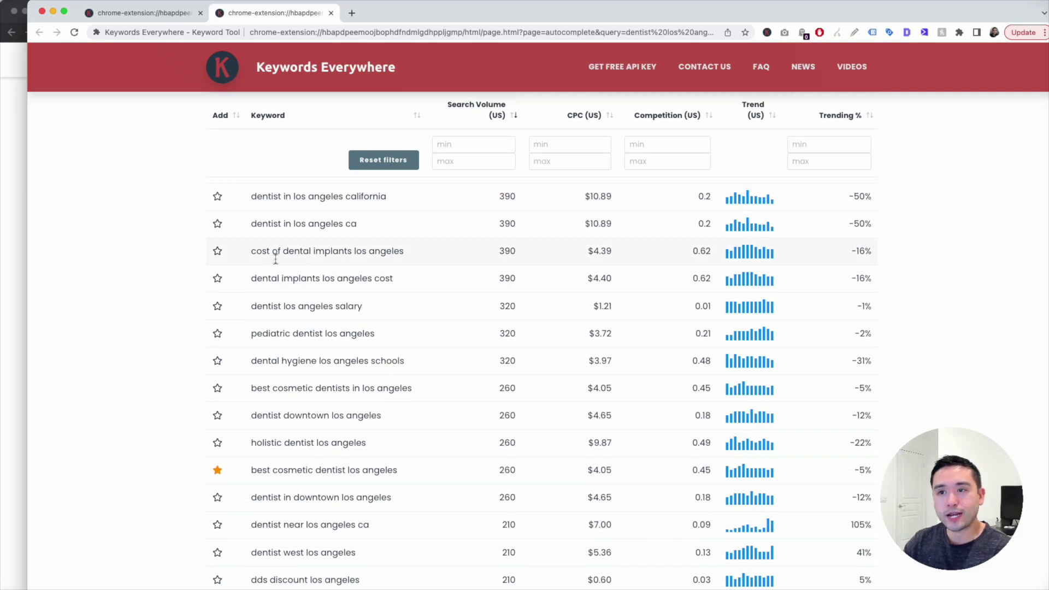
left_click_drag(252, 251, 403, 255)
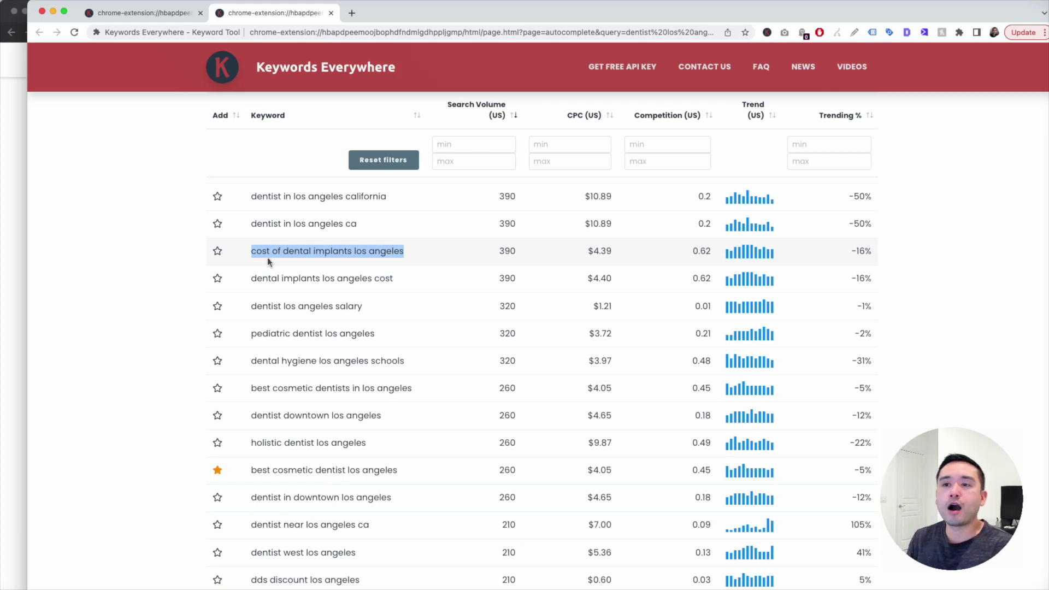
Examine the mid-volume keywords, highlighting "dentist wilshire blvd" and "black dentist los angeles"
scroll(267, 257, "down", 5)
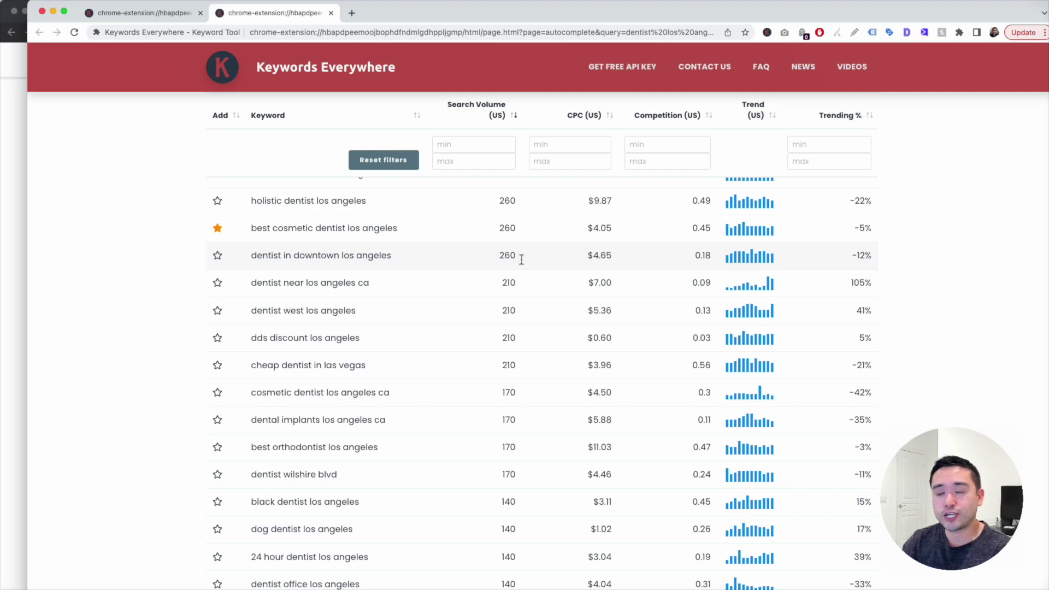
scroll(509, 255, "down", 5)
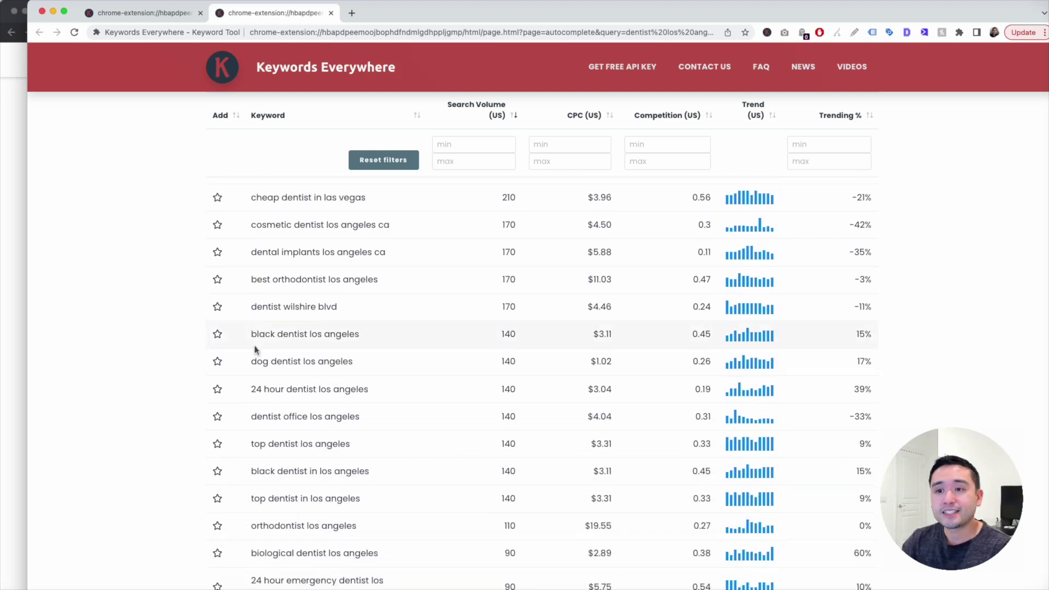
left_click_drag(255, 304, 352, 307)
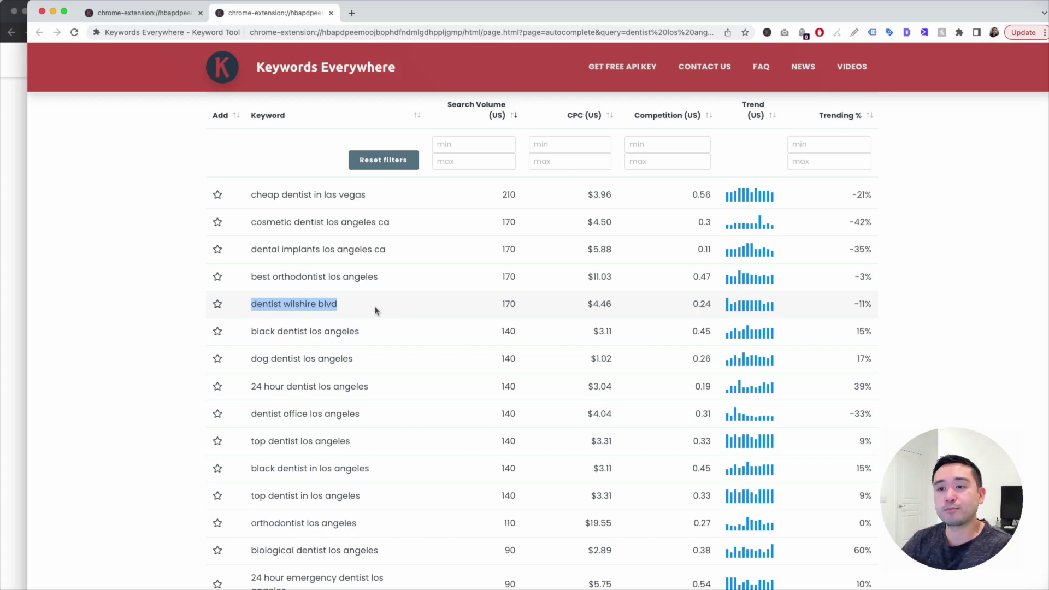
scroll(375, 310, "down", 1)
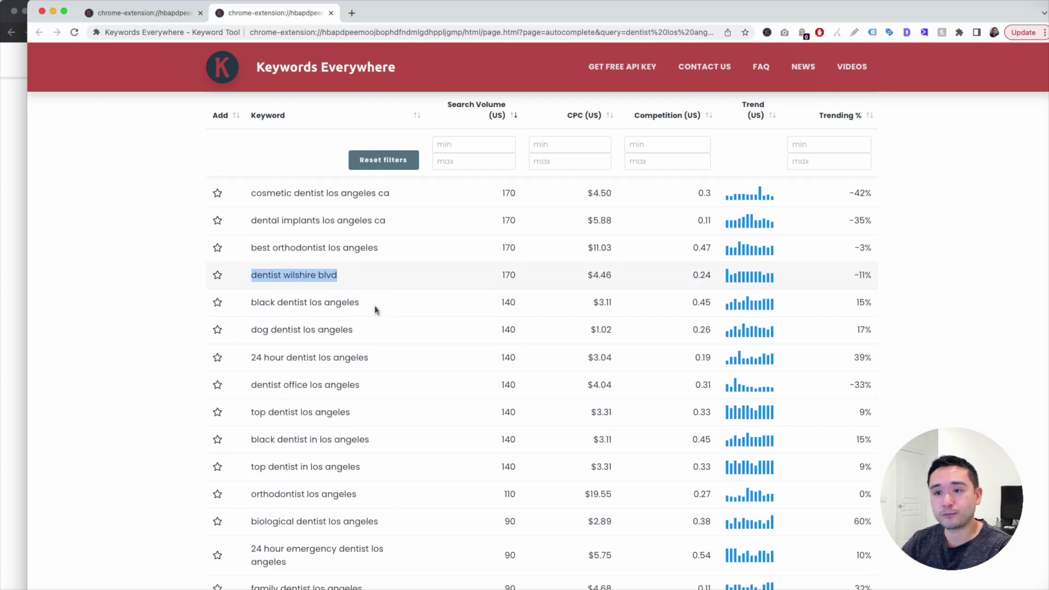
left_click(258, 303)
left_click_drag(359, 306, 245, 304)
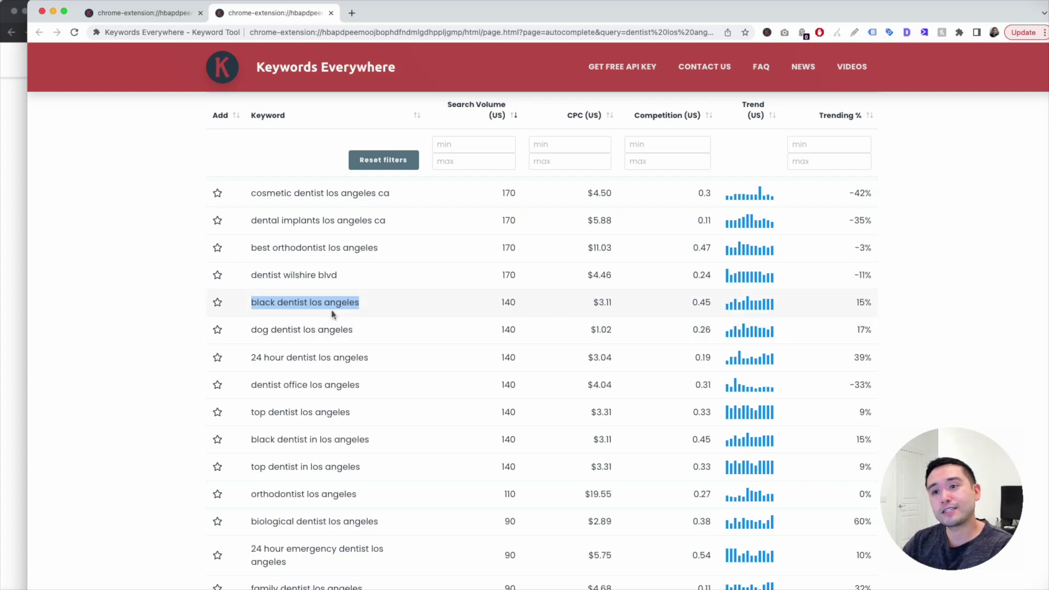
Highlight "top dentist in los angeles" and compare it with the modifier "Top" in the Untitled.rtf notes
scroll(330, 308, "down", 3)
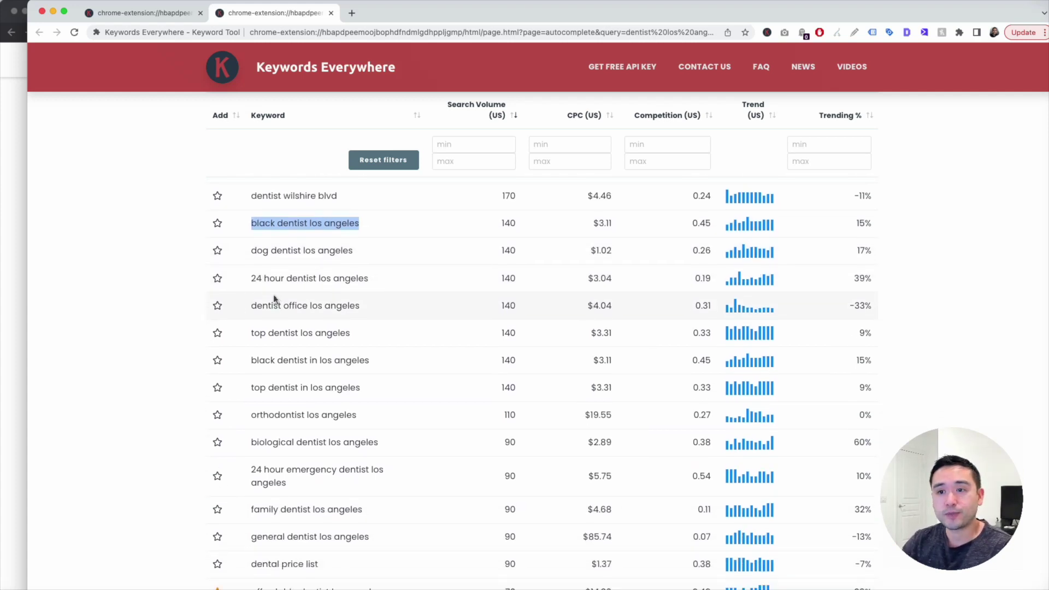
scroll(276, 339, "down", 2)
left_click_drag(253, 348, 349, 352)
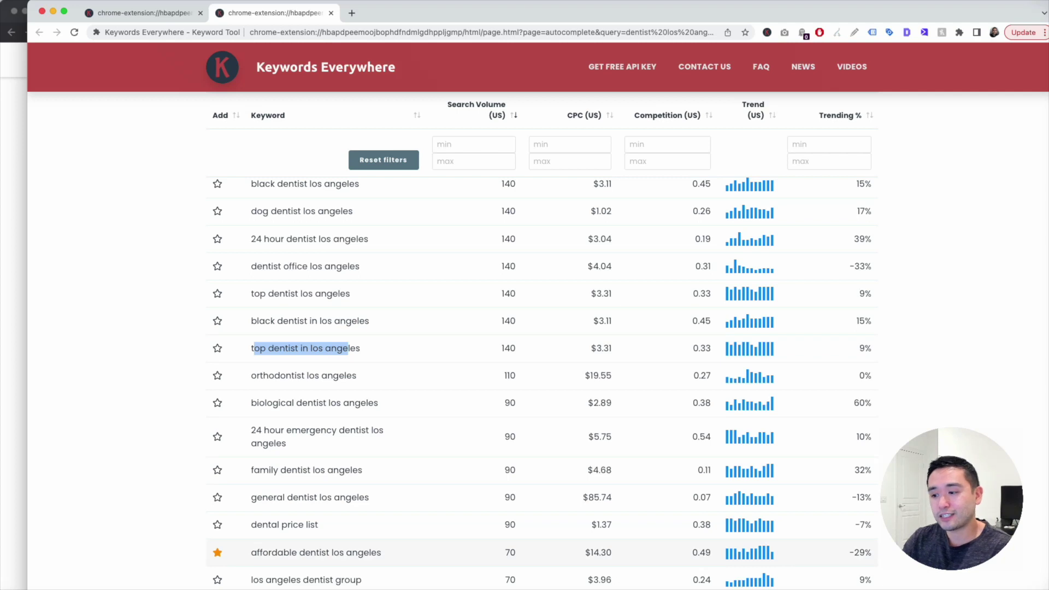
key("super+Tab")
scroll(658, 372, "down", 10)
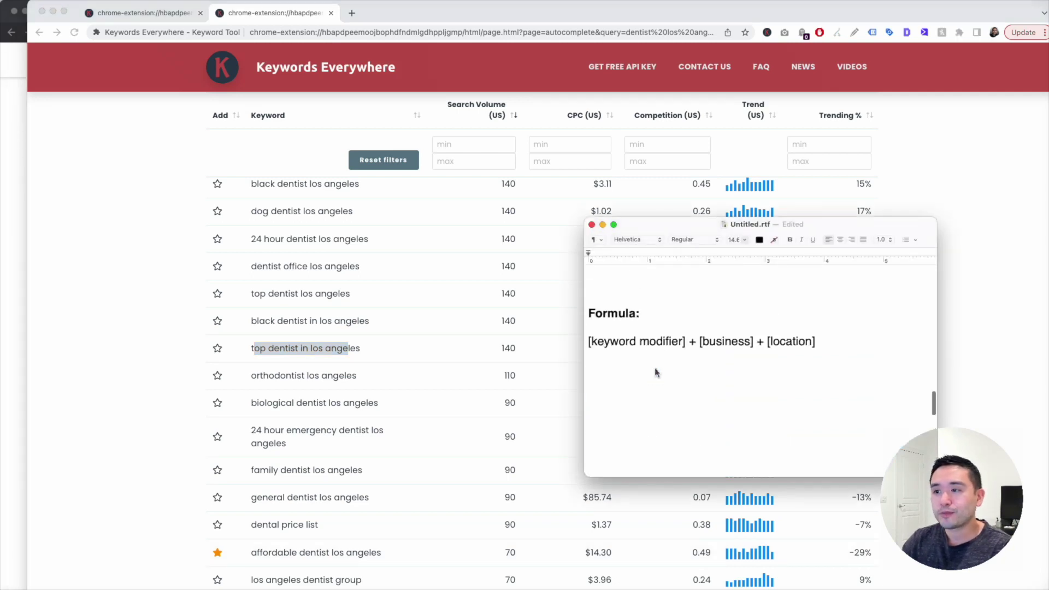
double_click(600, 378)
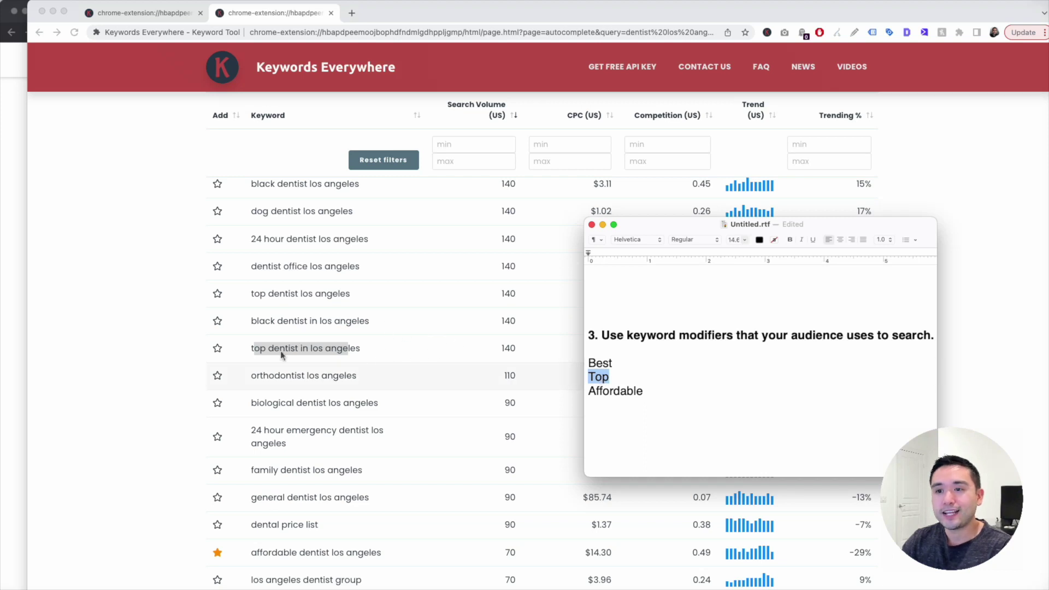
left_click(108, 229)
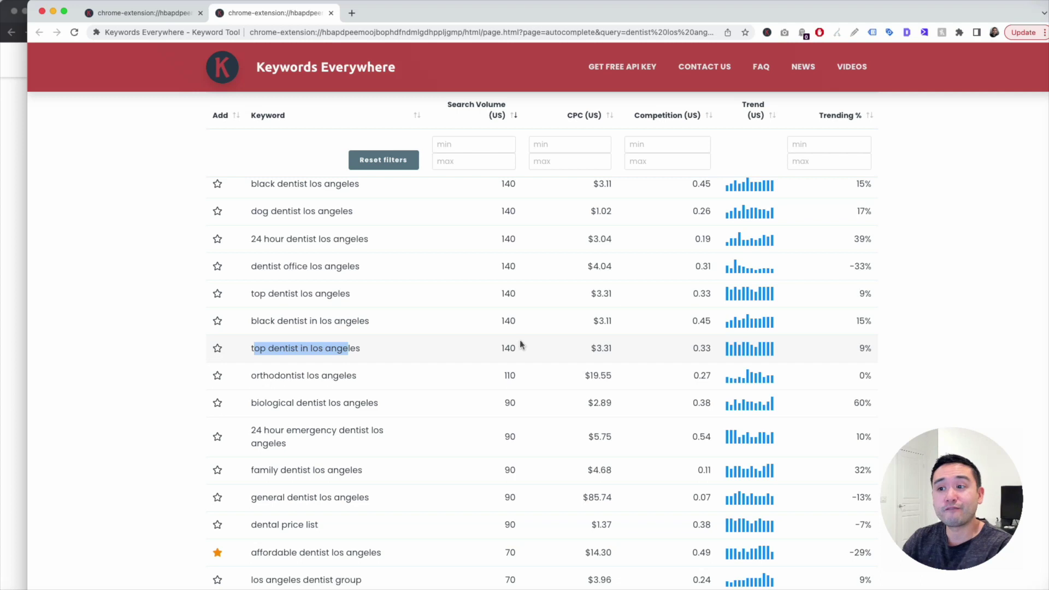
Review the keyword results again, from the lower-volume entries up to the emergency, implant cost and downtown keywords
scroll(519, 340, "down", 2)
scroll(345, 304, "up", 4)
scroll(345, 305, "up", 6)
scroll(333, 311, "up", 5)
scroll(331, 313, "up", 1)
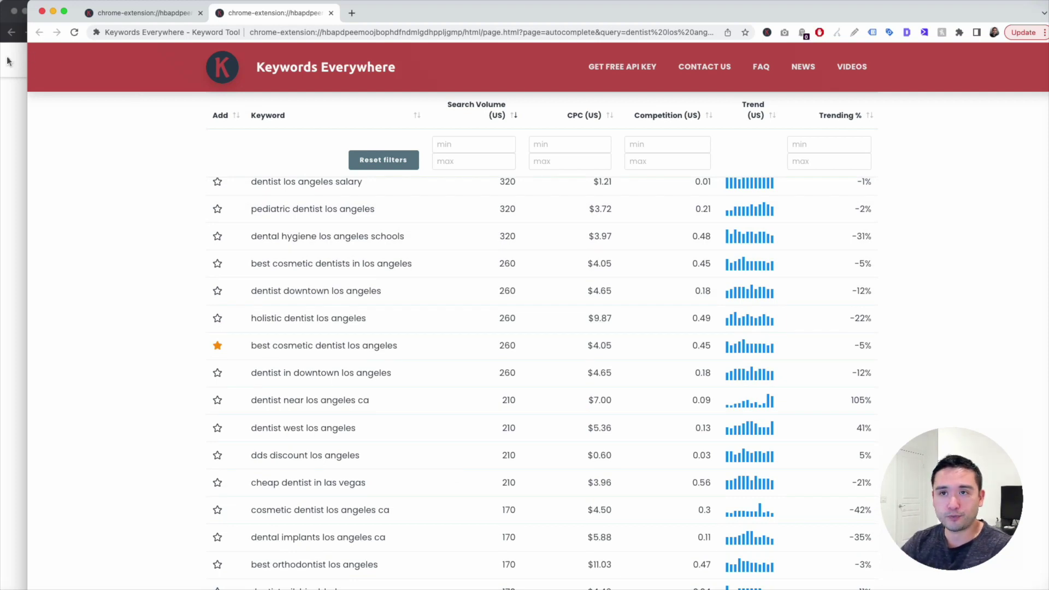
scroll(303, 297, "up", 6)
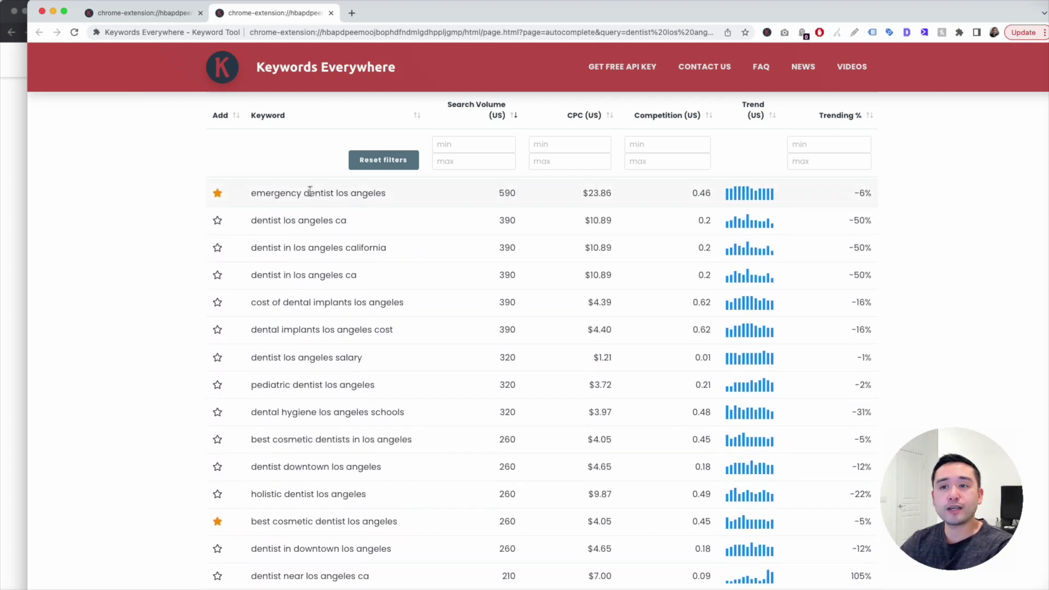
scroll(330, 463, "down", 4)
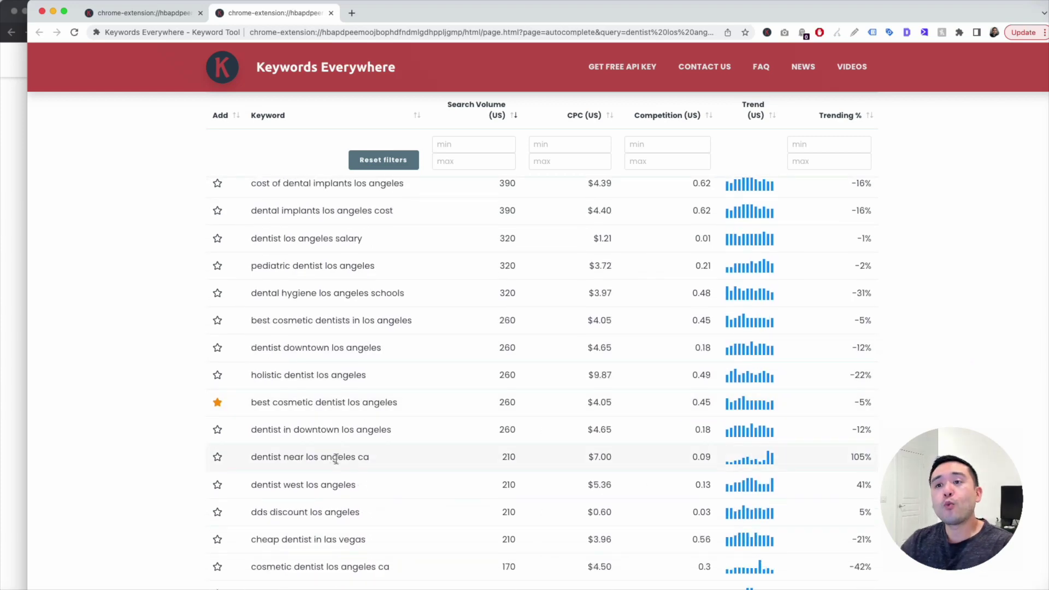
Return to the Google results for "dentist los angeles" and examine the top-ranking dentist websites
left_click(12, 97)
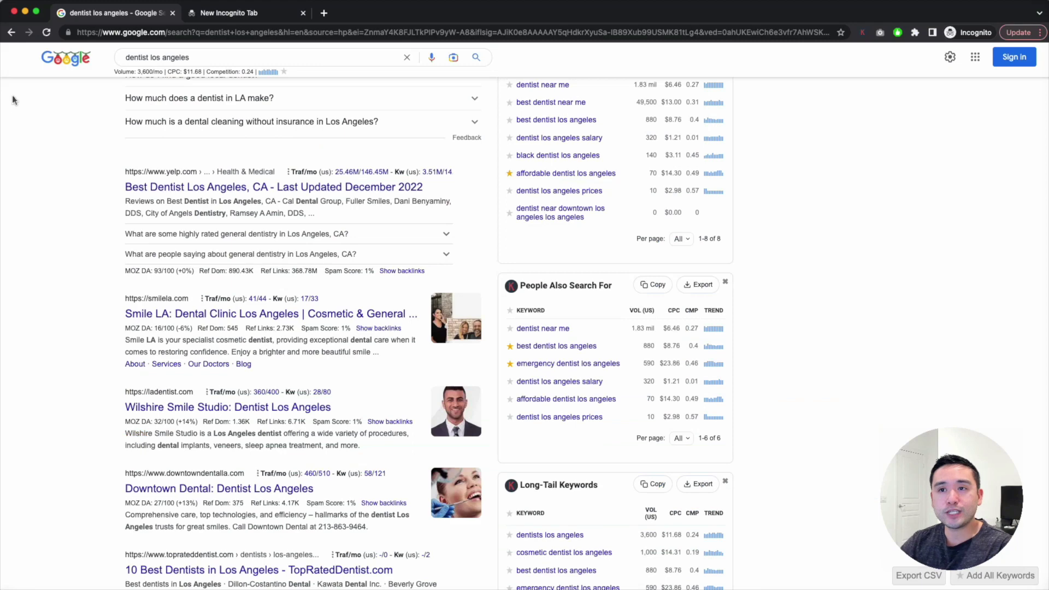
scroll(169, 243, "up", 3)
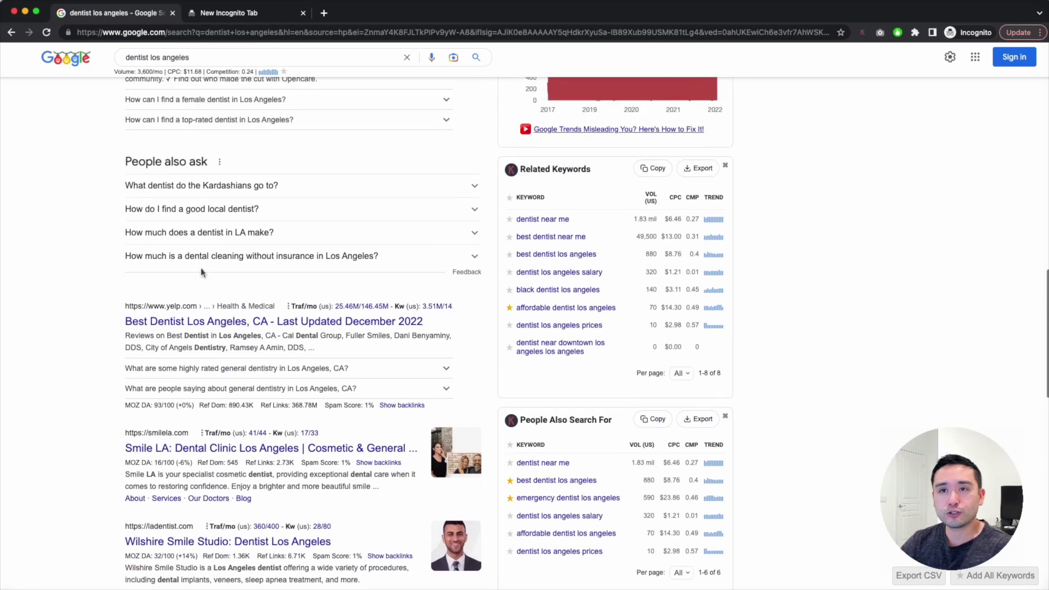
scroll(210, 301, "up", 5)
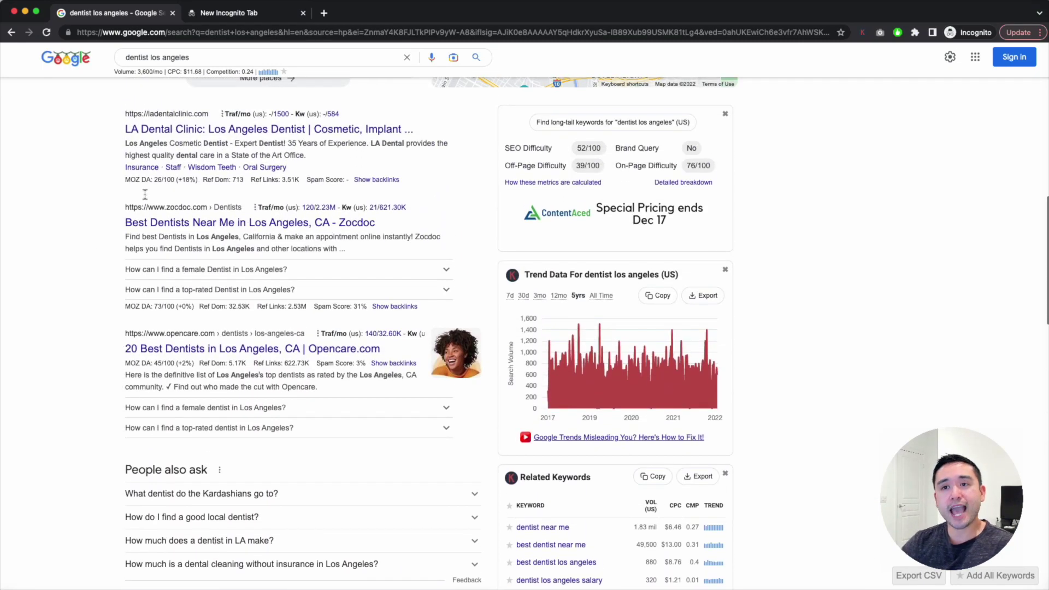
scroll(208, 294, "up", 3)
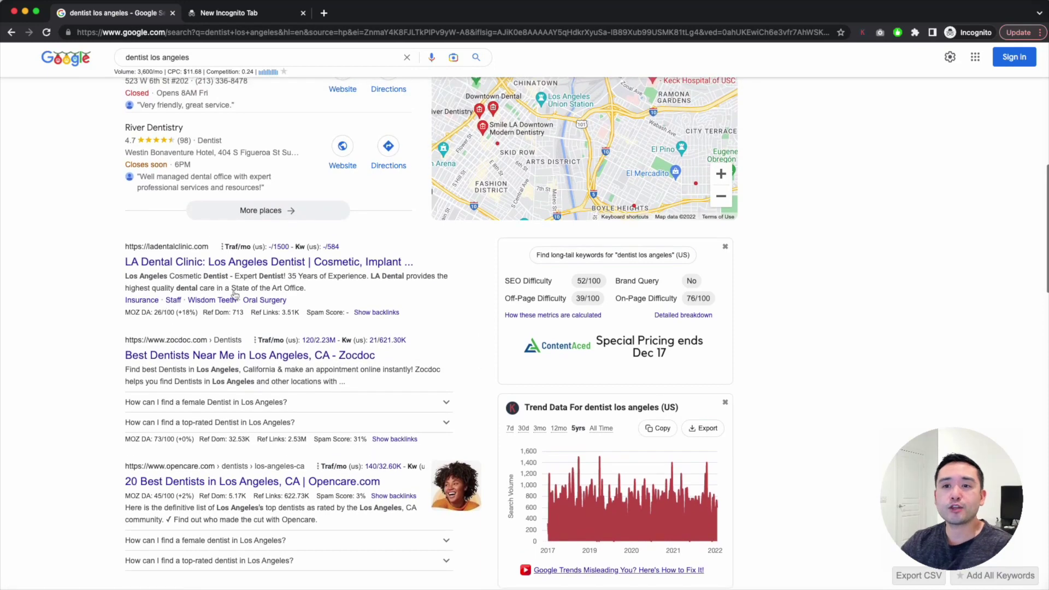
scroll(207, 361, "up", 1)
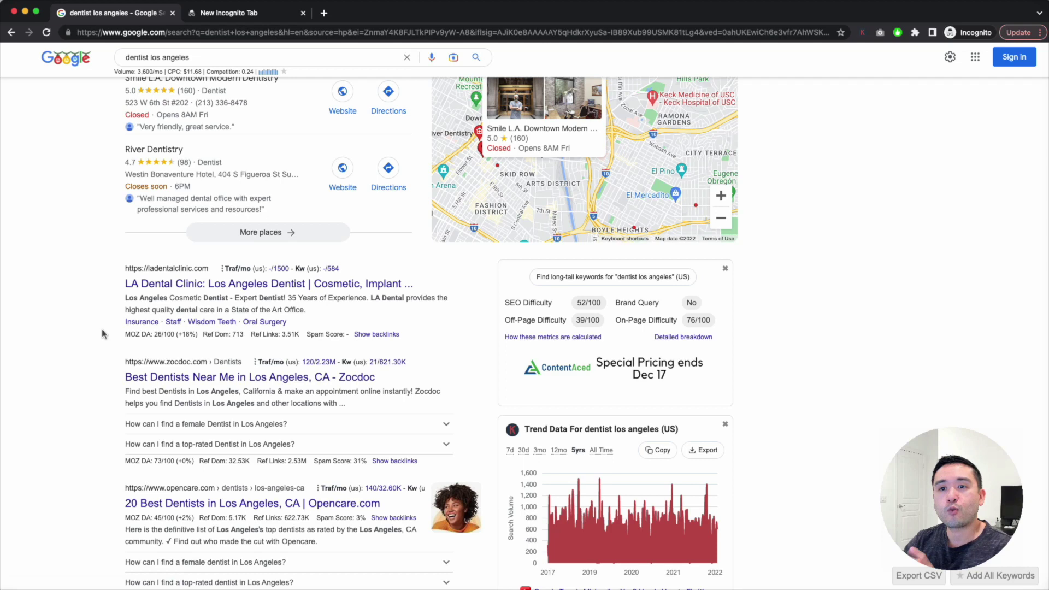
Open the Smile LA dental clinic search result in a new tab and switch to it
scroll(66, 245, "down", 4)
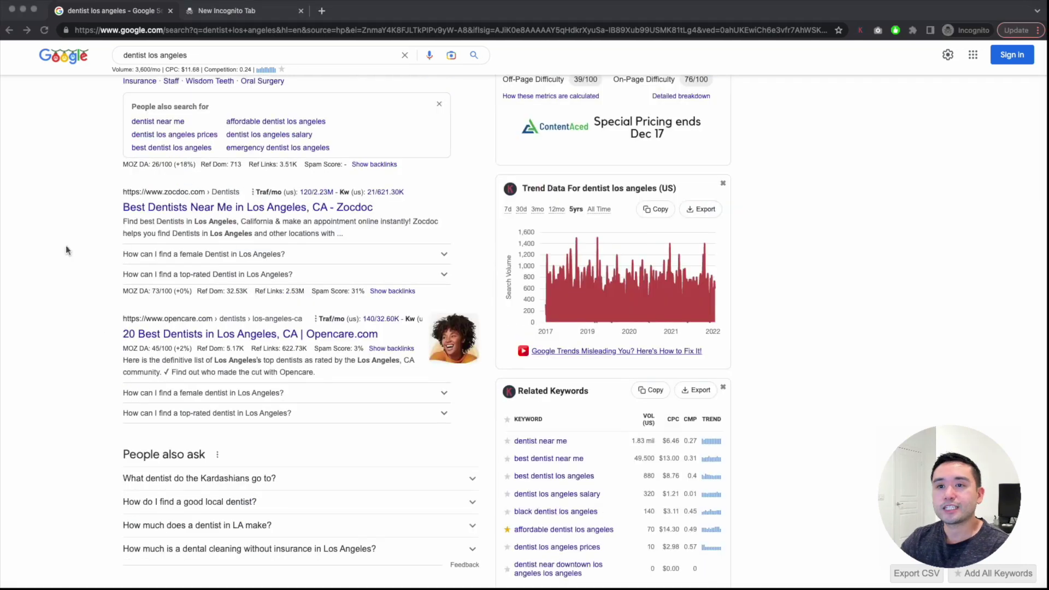
scroll(66, 247, "down", 5)
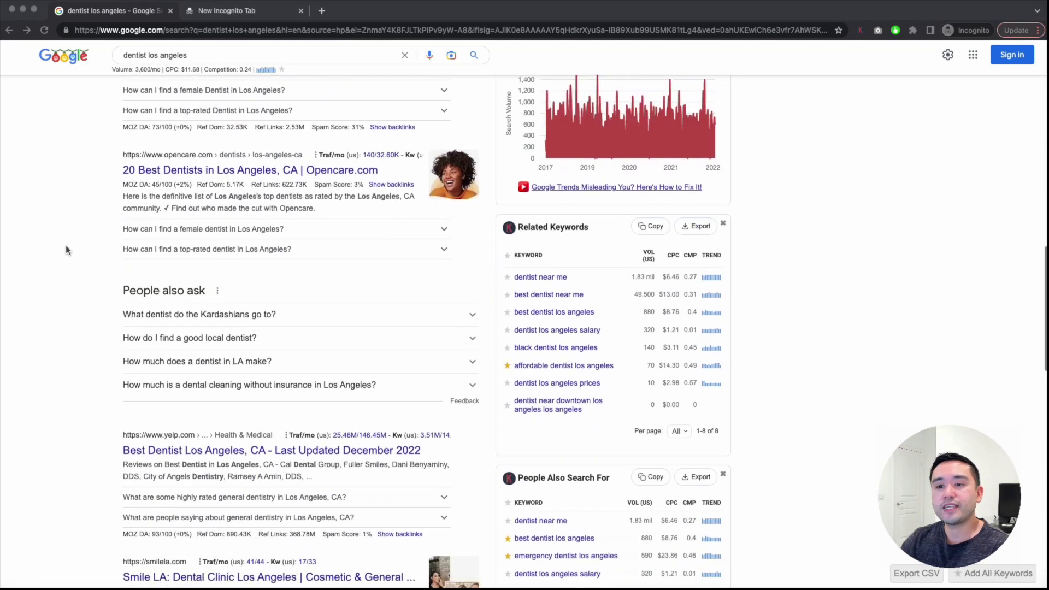
scroll(67, 245, "down", 1)
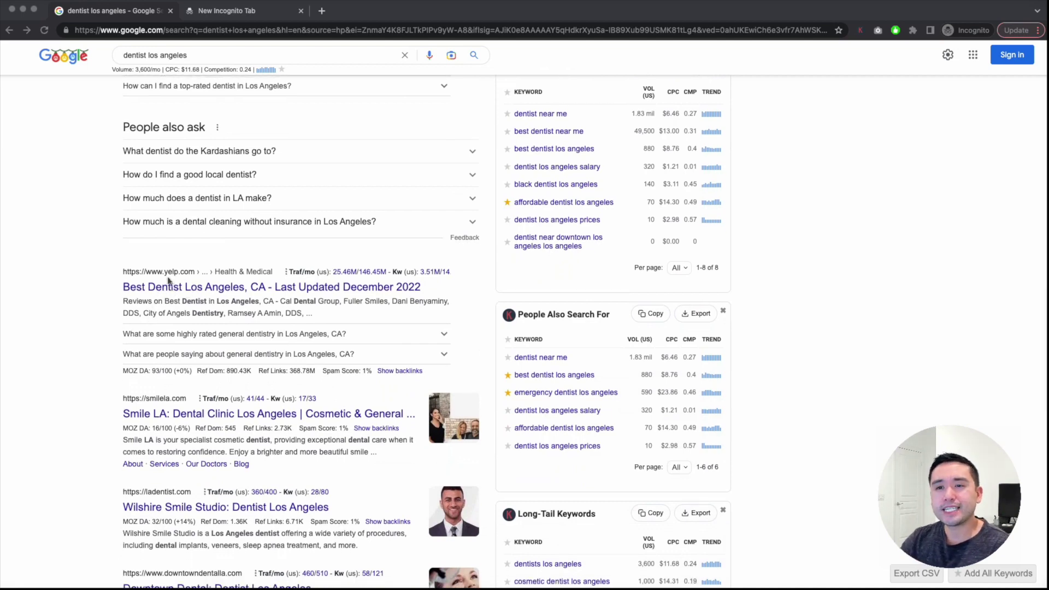
scroll(171, 278, "down", 1)
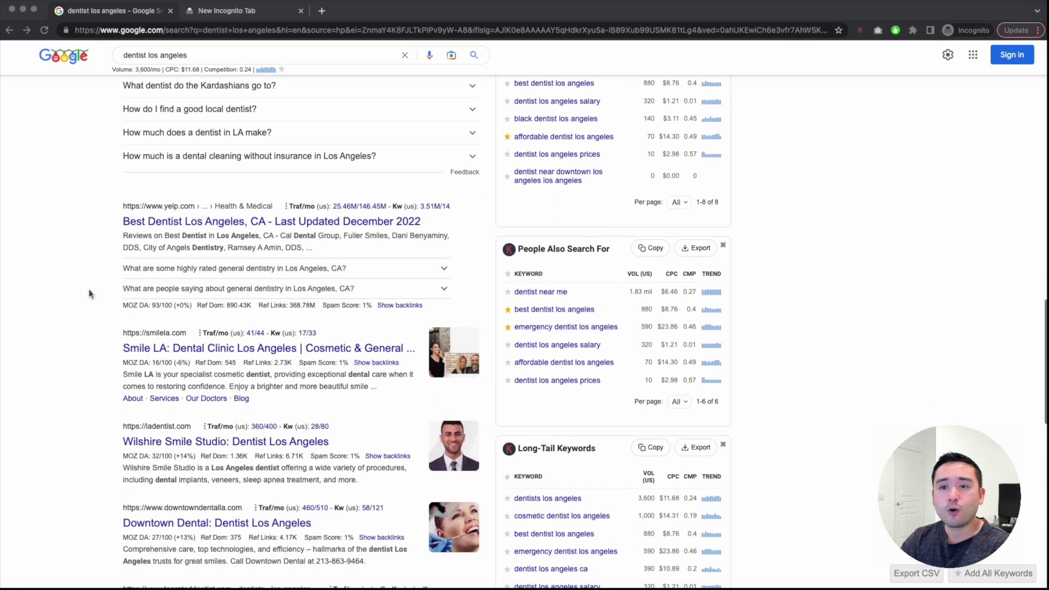
right_click(168, 348)
left_click(186, 354)
left_click(254, 12)
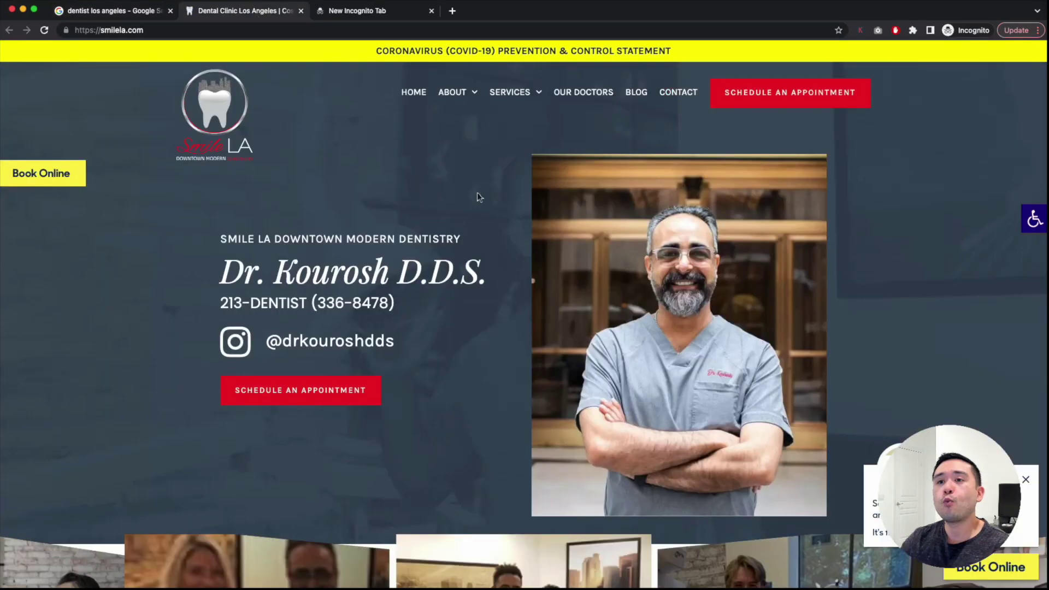
Run the Keywords Everywhere organic ranking keywords report for the entire smilela.com domain in the United States
left_click(861, 30)
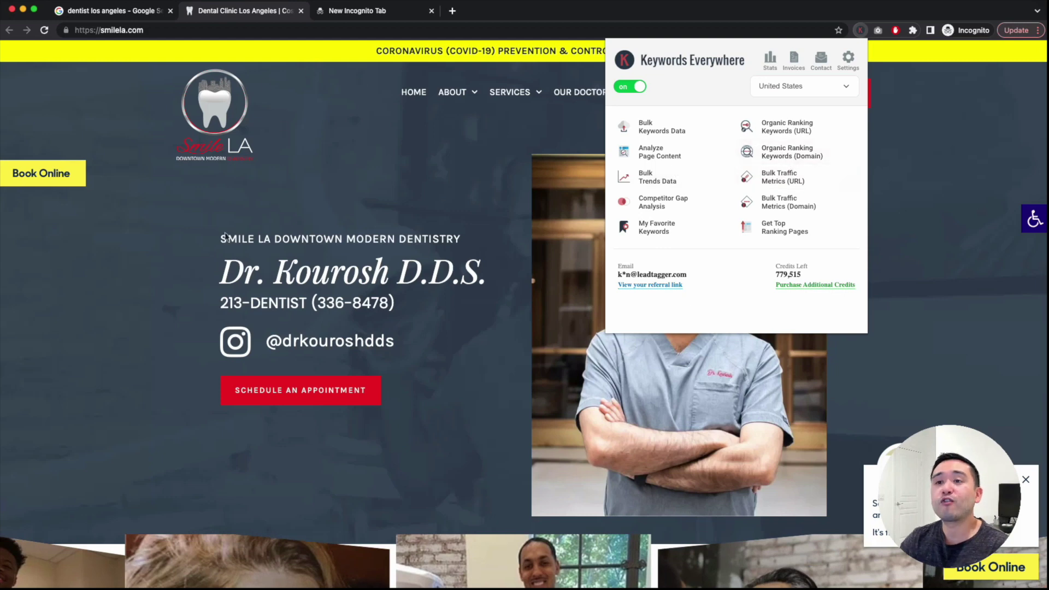
left_click(773, 156)
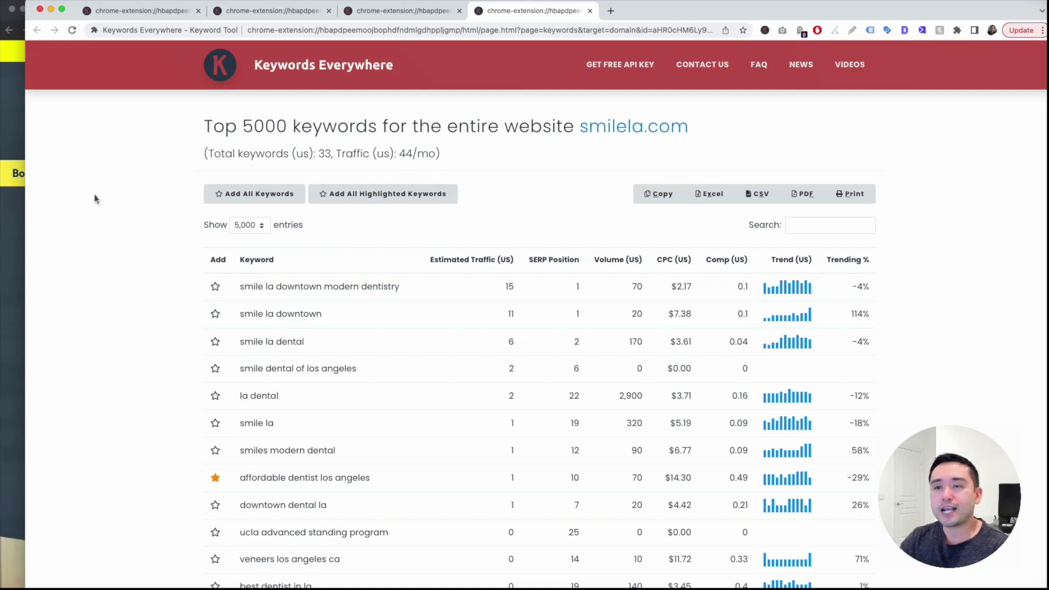
Examine the smilela.com keyword total and top rows, focusing on the SERP position of "affordable dentist los angeles"
double_click(328, 154)
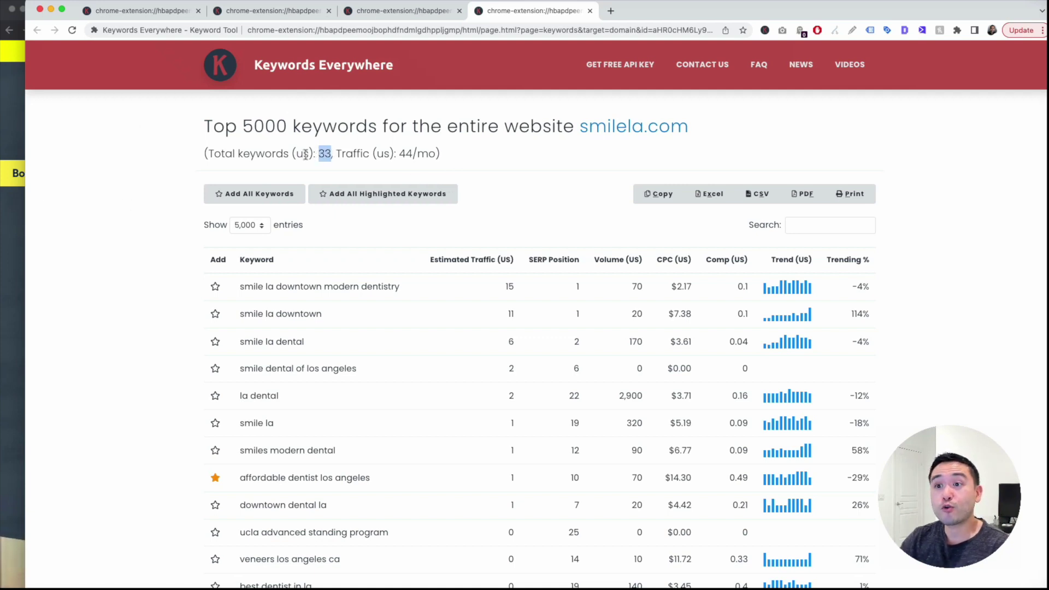
scroll(426, 163, "down", 3)
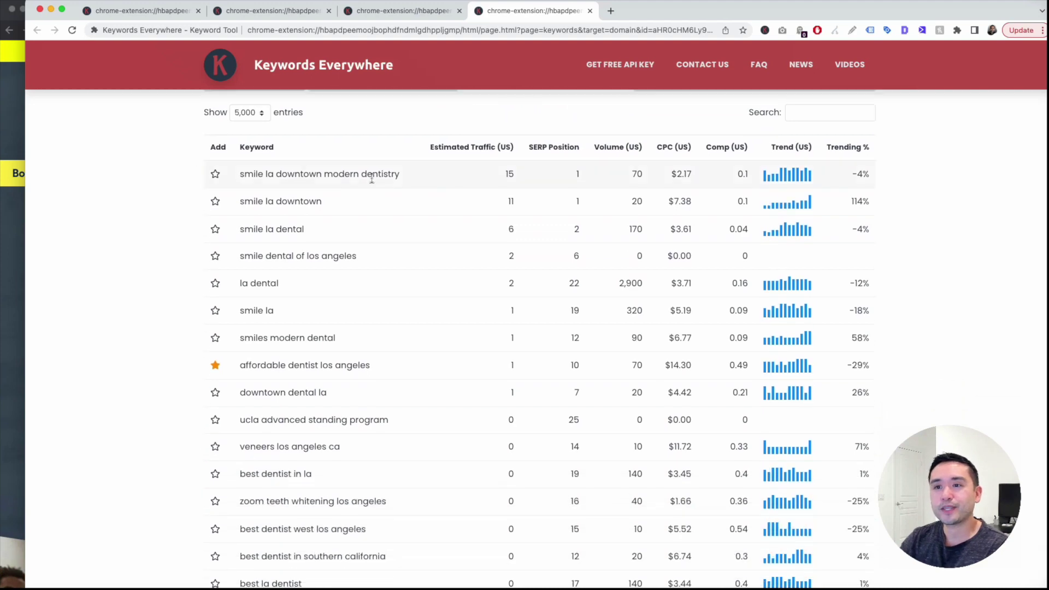
scroll(257, 396, "down", 10)
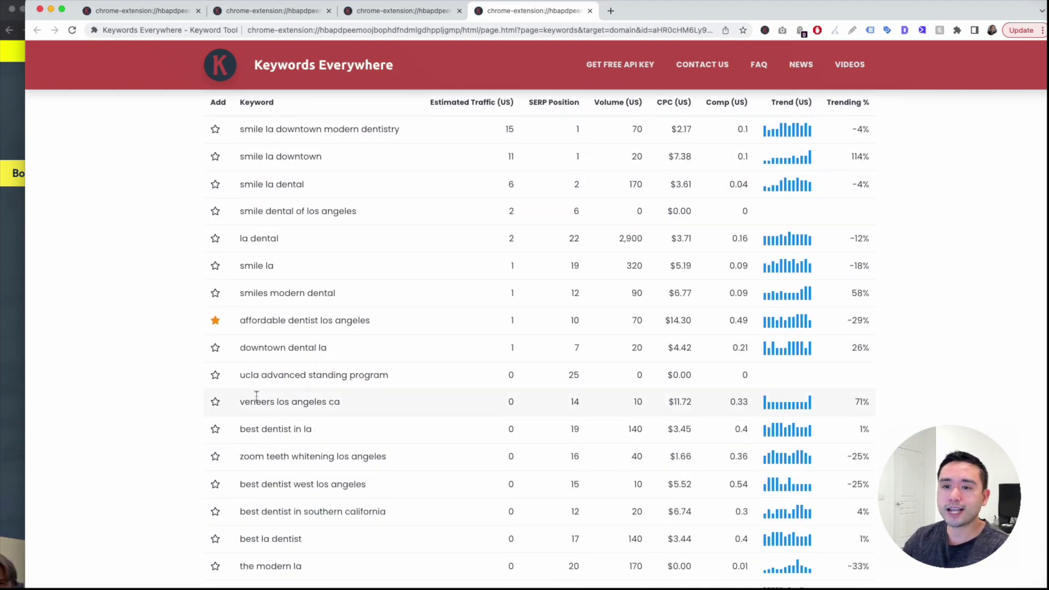
scroll(264, 387, "up", 9)
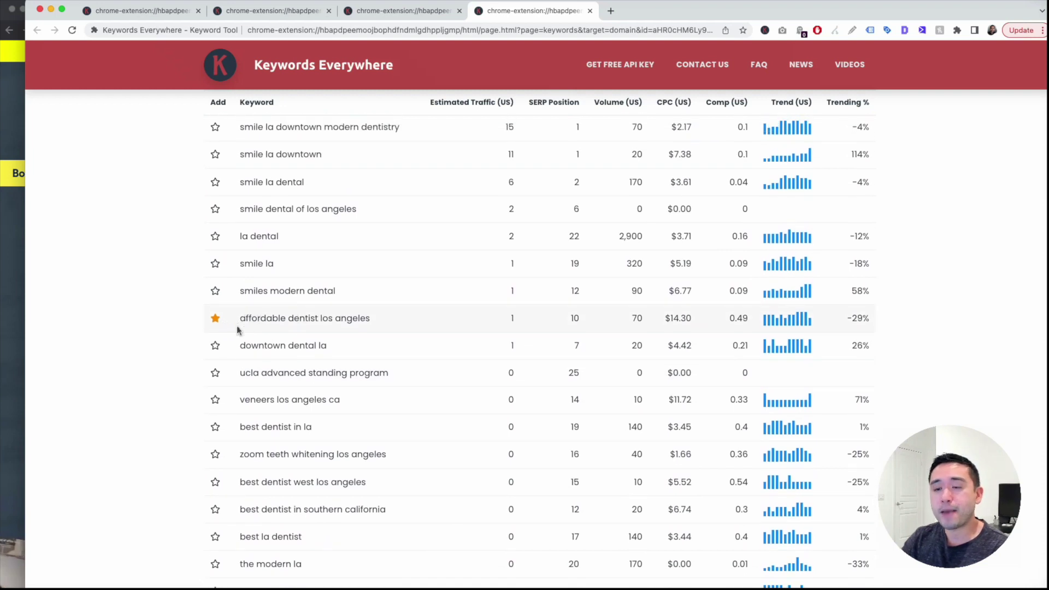
scroll(232, 328, "up", 1)
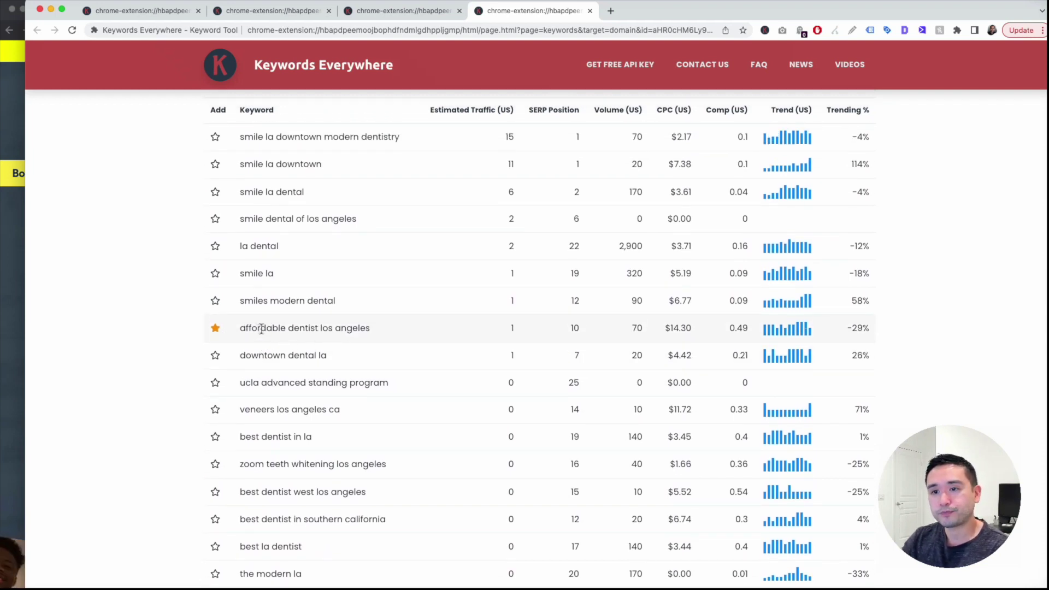
scroll(566, 332, "up", 2)
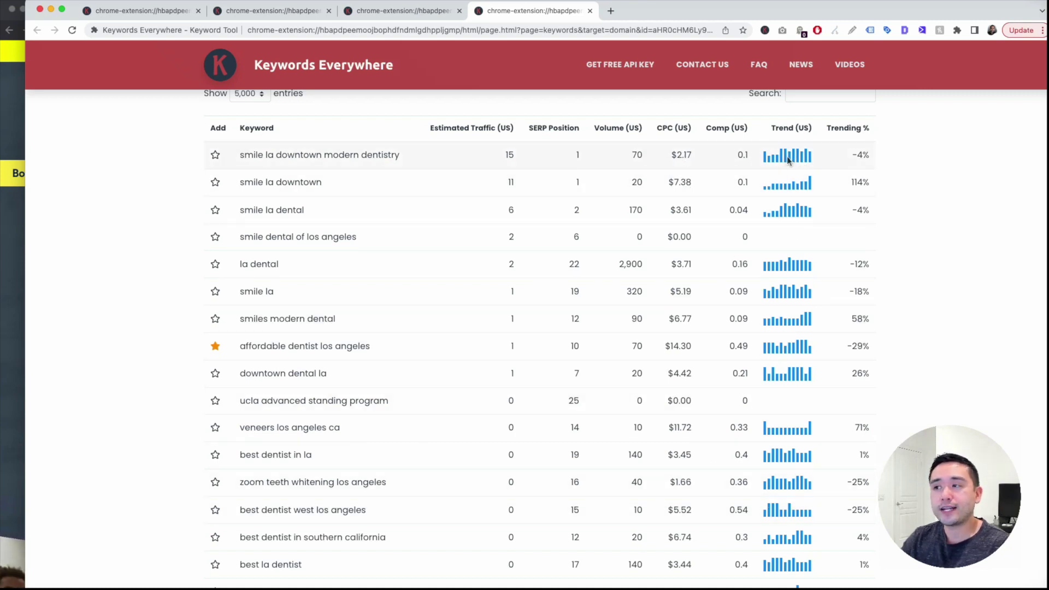
mouse_move(793, 158)
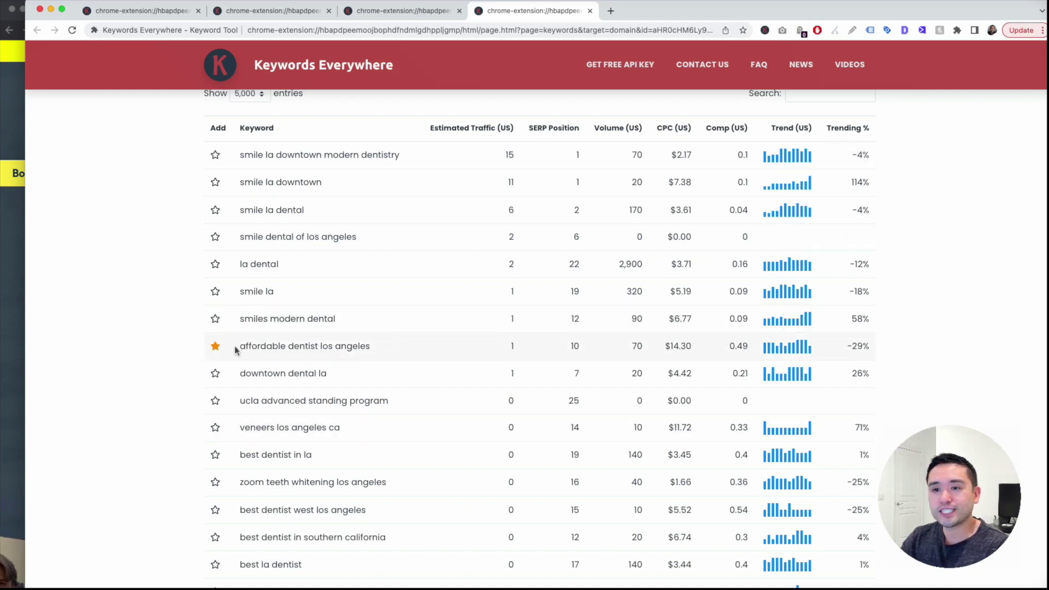
left_click_drag(242, 346, 377, 349)
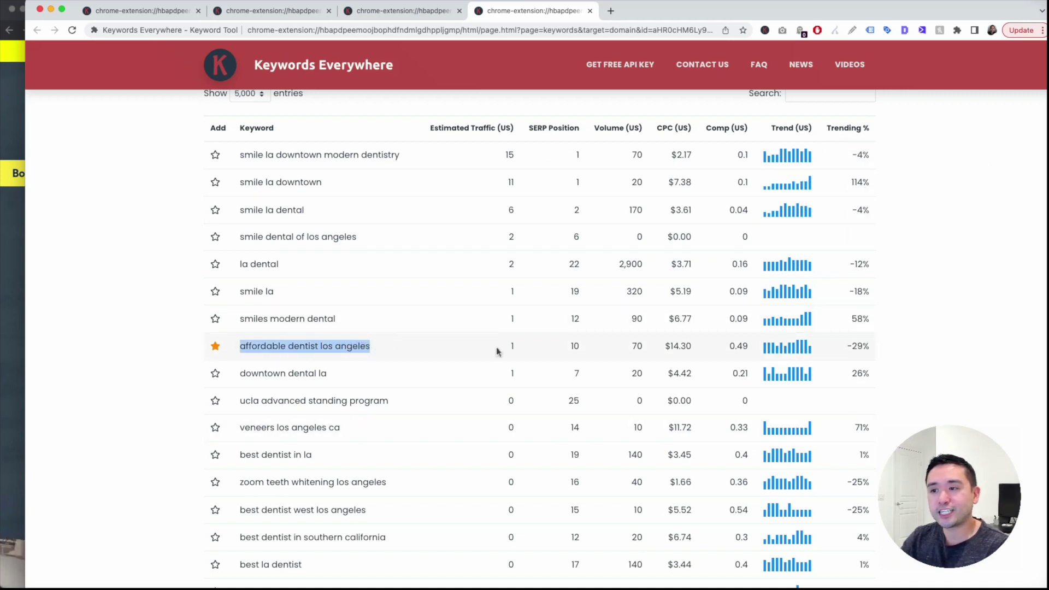
left_click_drag(571, 348, 577, 348)
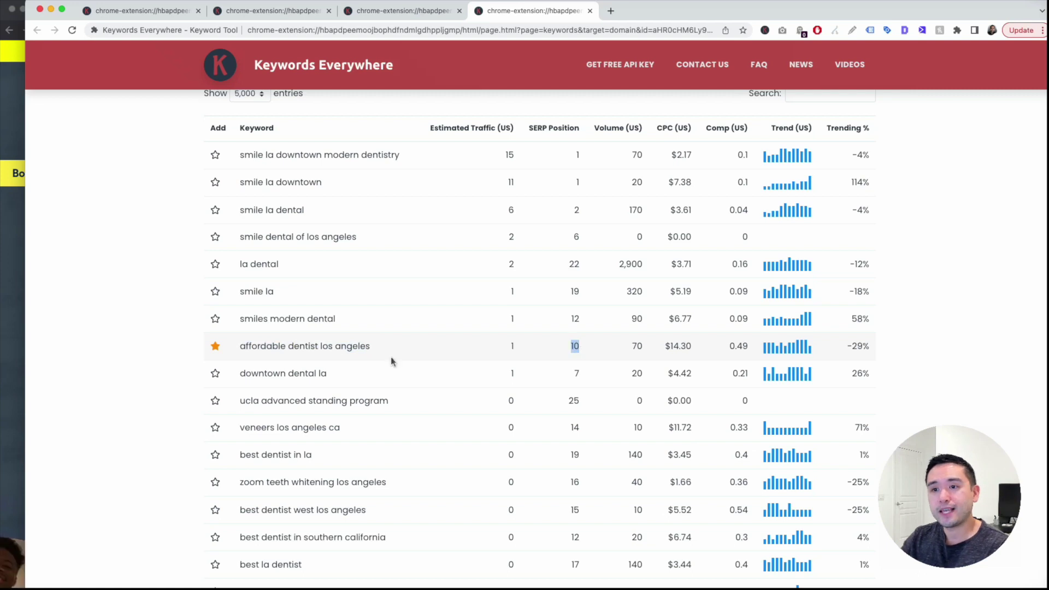
left_click_drag(242, 346, 369, 352)
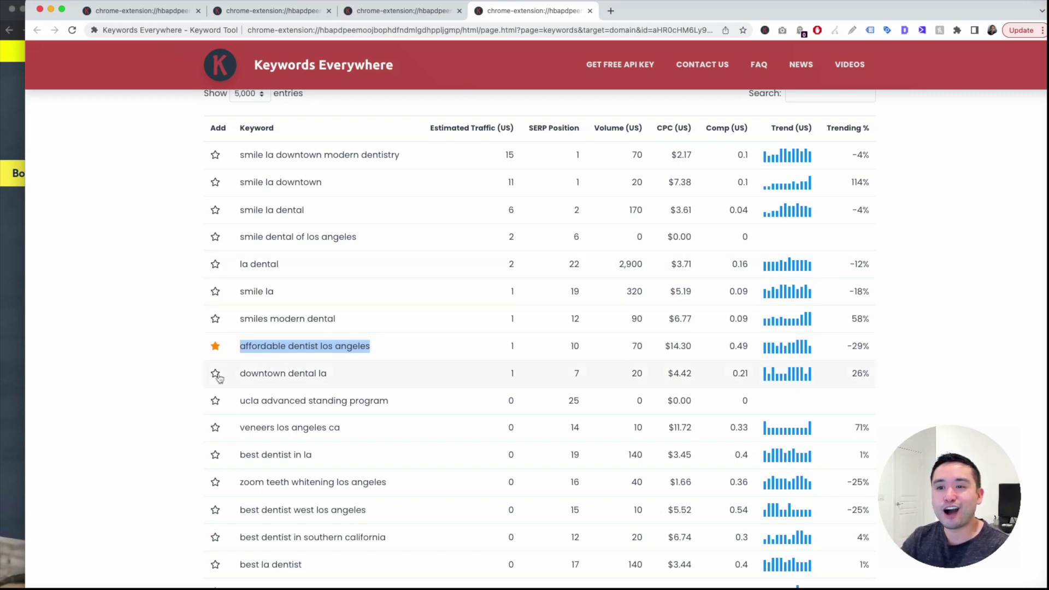
Examine the SERP position and search volume of "veneers los angeles ca" and "best dentist in southern california"
scroll(302, 359, "down", 3)
left_click_drag(254, 329, 594, 334)
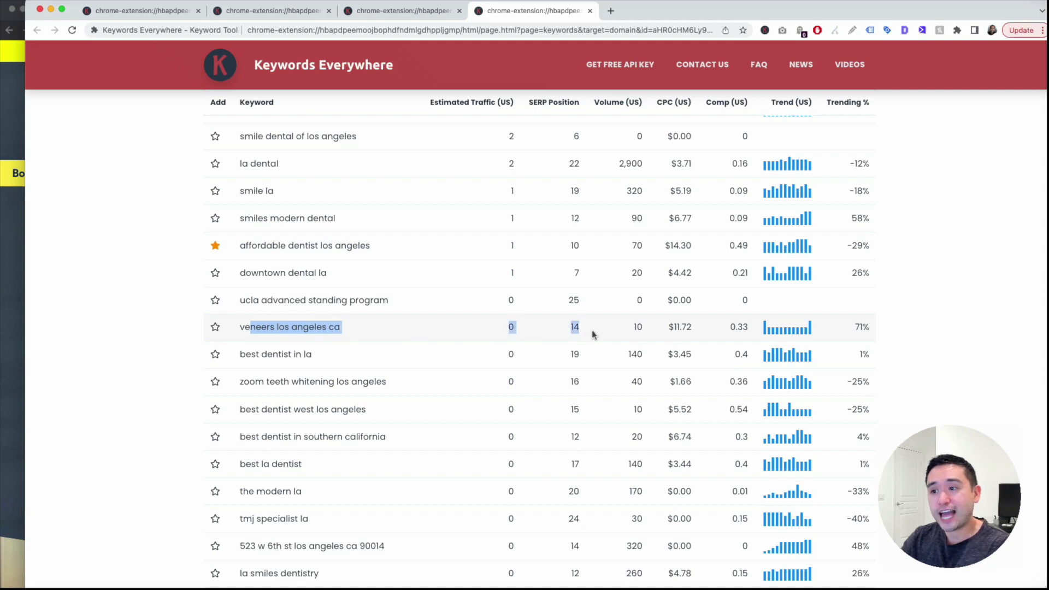
left_click(571, 328)
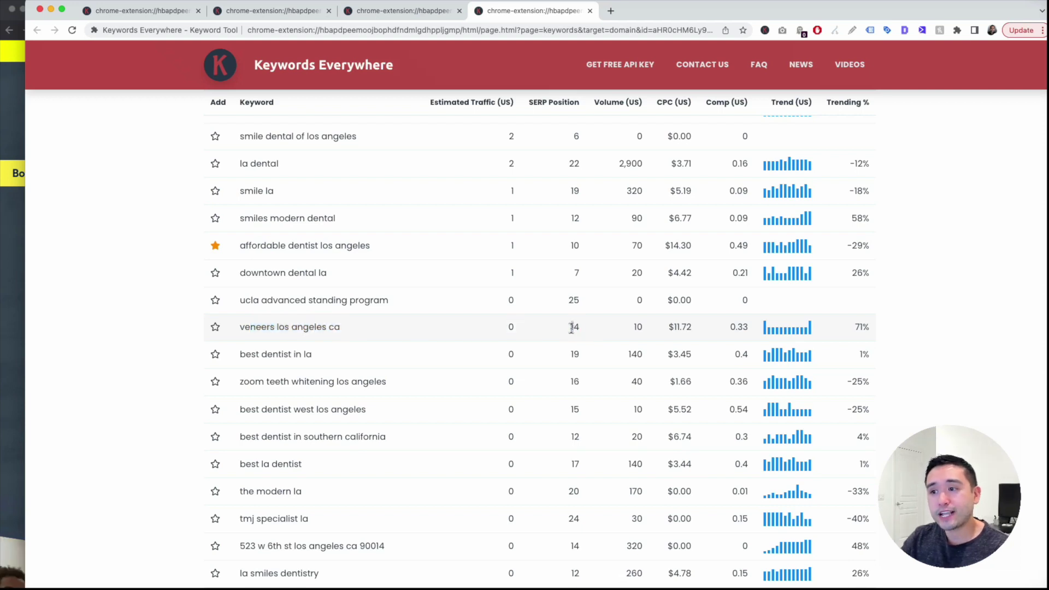
double_click(637, 327)
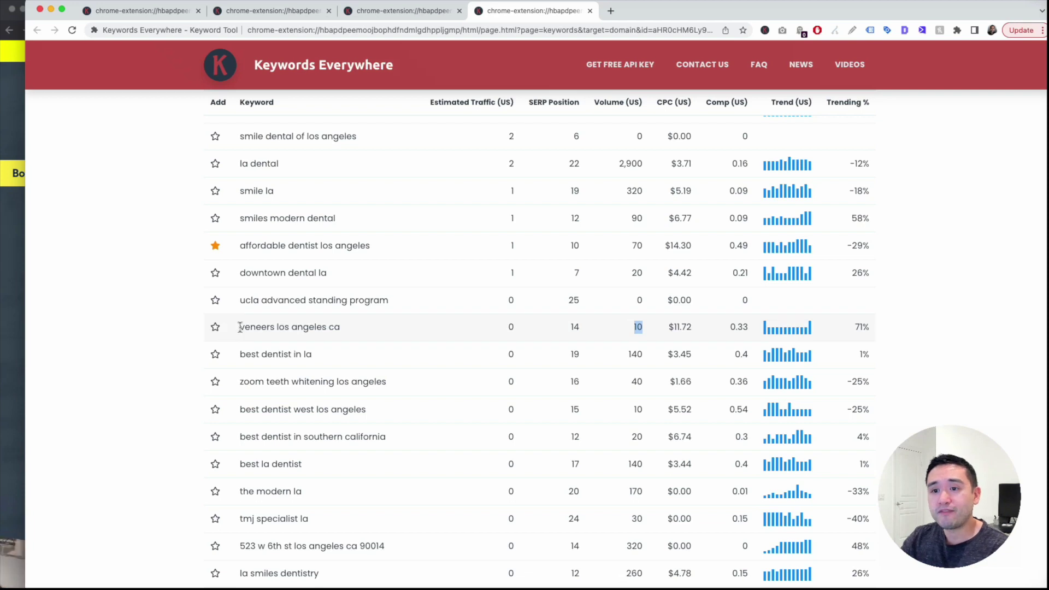
left_click_drag(241, 327, 339, 327)
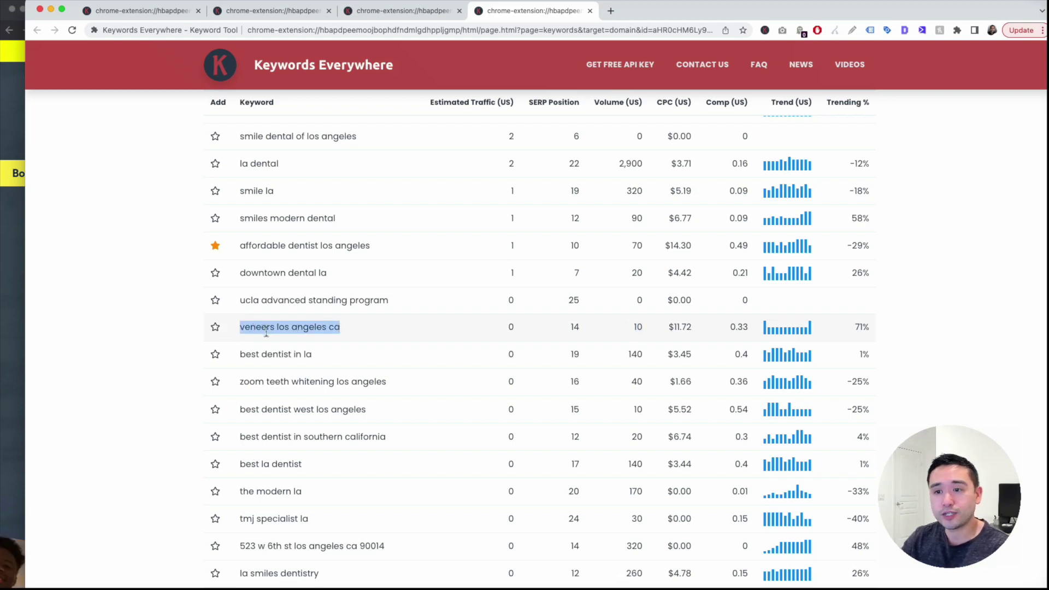
left_click_drag(250, 434, 596, 445)
left_click(578, 437)
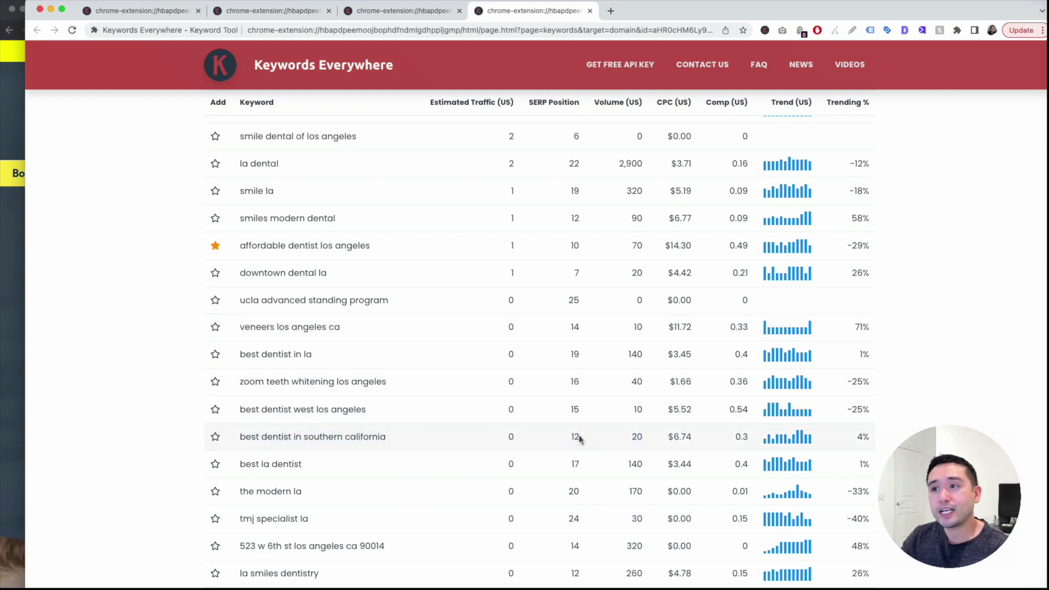
left_click_drag(635, 436, 643, 437)
left_click_drag(389, 437, 263, 437)
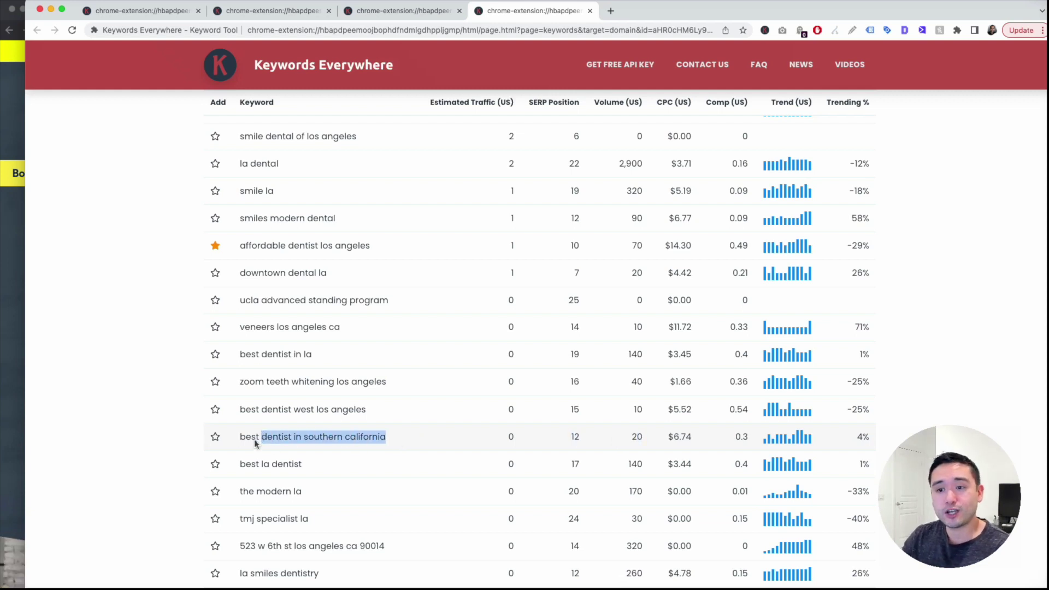
left_click_drag(247, 438, 408, 445)
Review the remaining smilela.com keywords, including the street-address query, "gum lift los angeles", "dtla smile" and "dtla dentist"
scroll(398, 441, "down", 5)
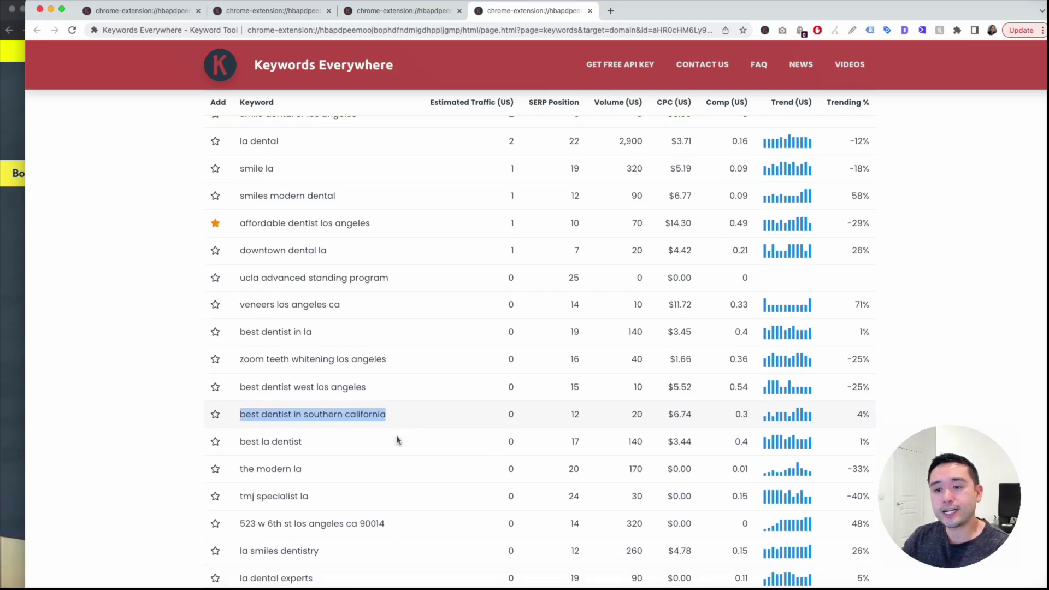
mouse_move(240, 434)
left_mouse_down()
mouse_move(393, 434)
mouse_move(244, 437)
left_mouse_up()
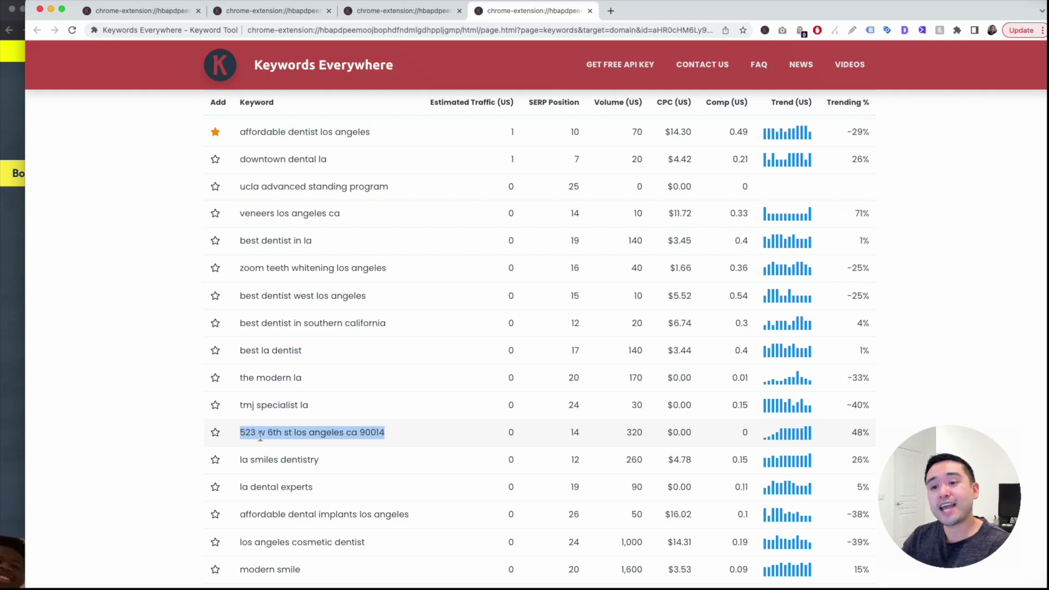
scroll(273, 441, "down", 2)
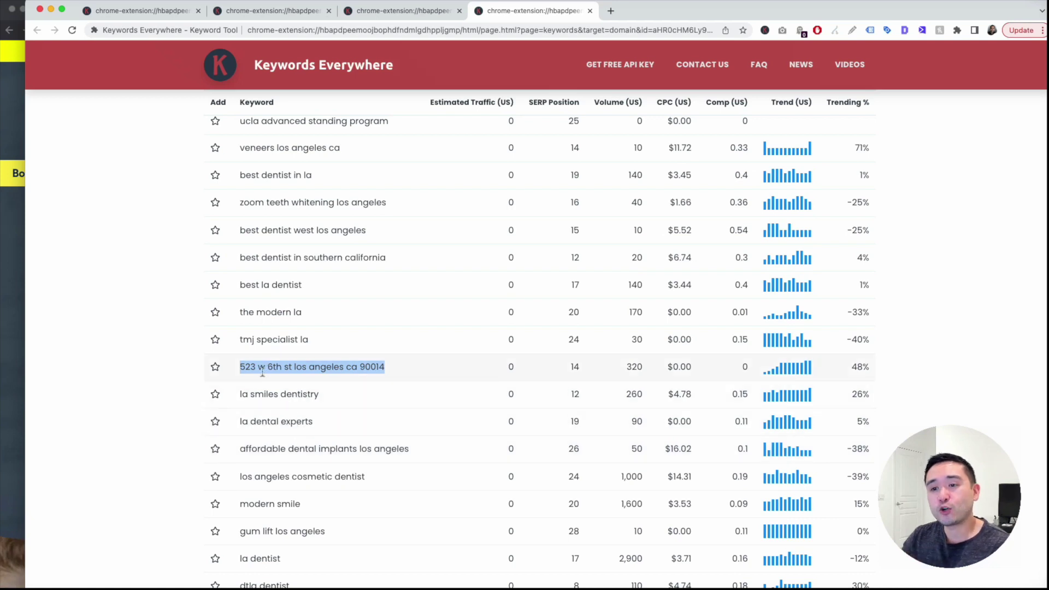
scroll(283, 381, "down", 3)
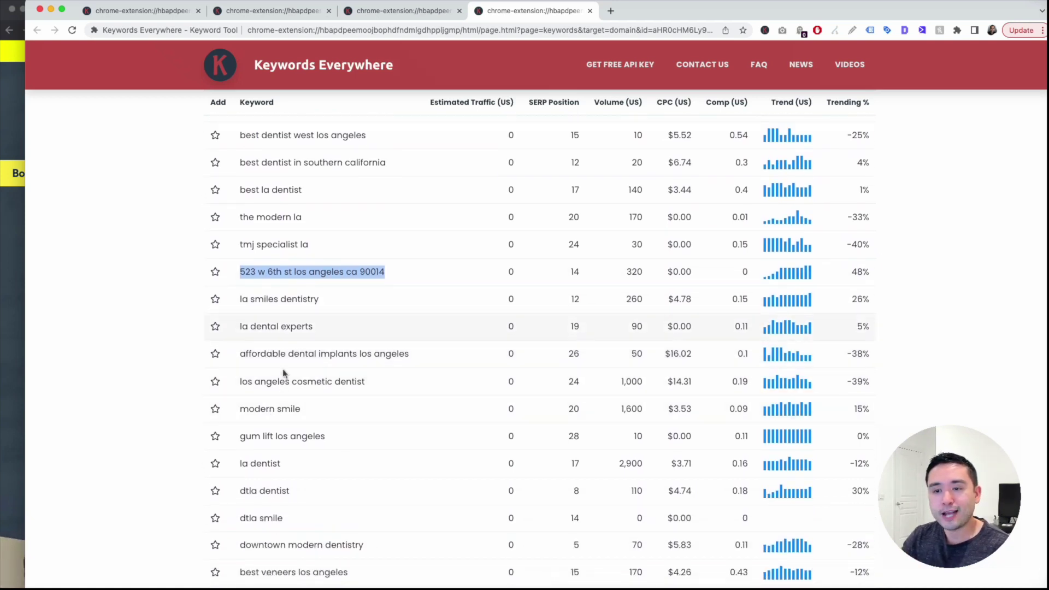
scroll(270, 432, "down", 2)
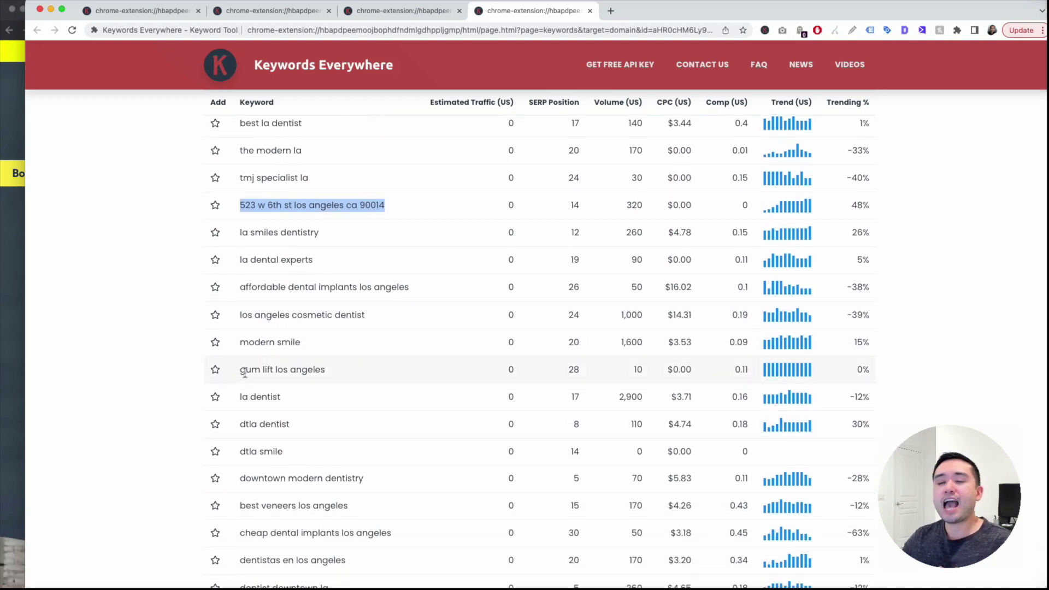
left_click_drag(244, 372, 319, 373)
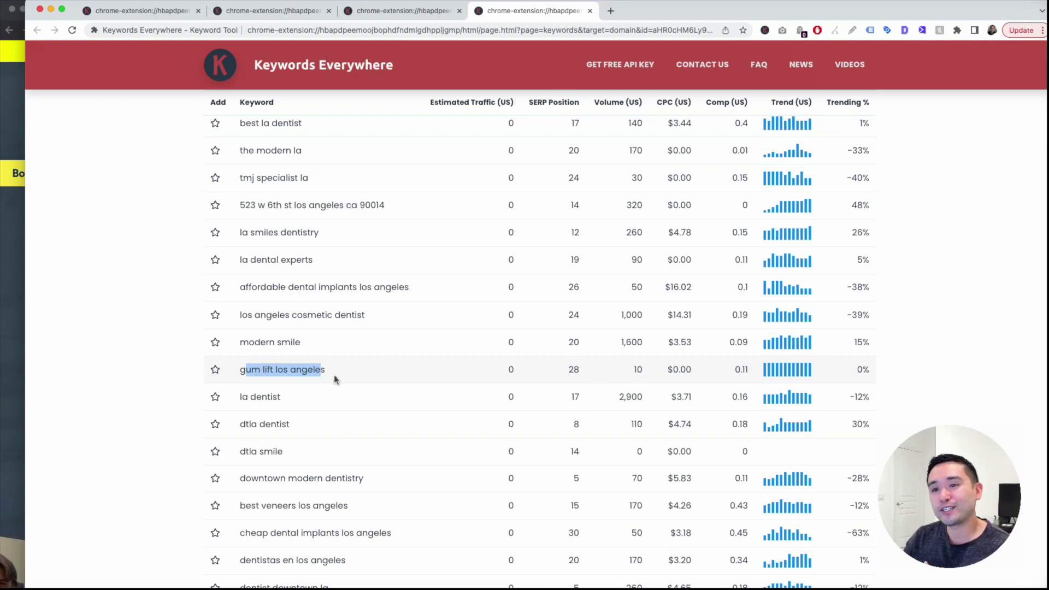
scroll(288, 381, "down", 5)
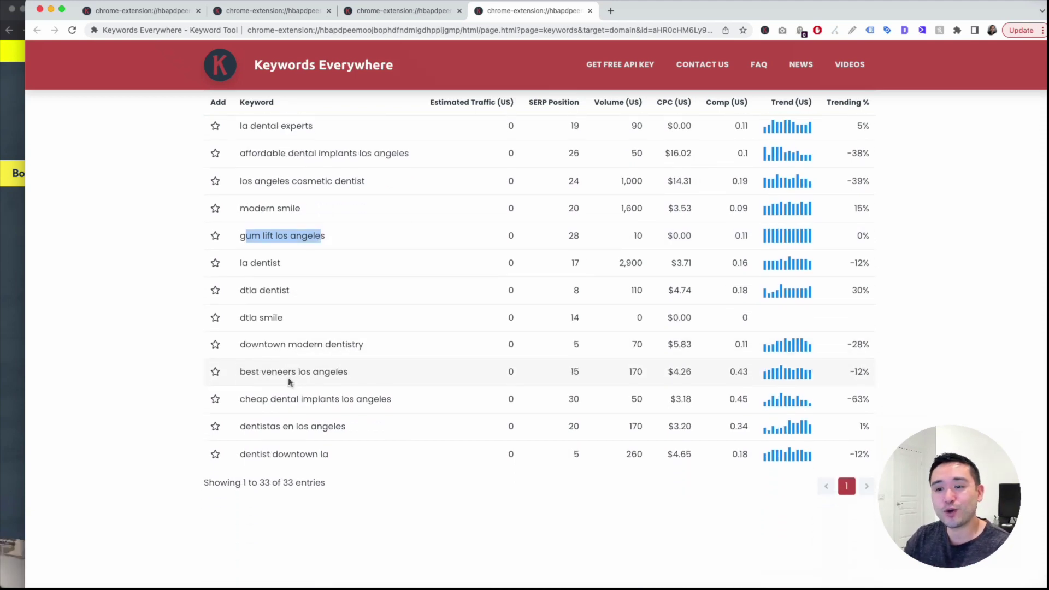
left_click_drag(242, 305, 333, 306)
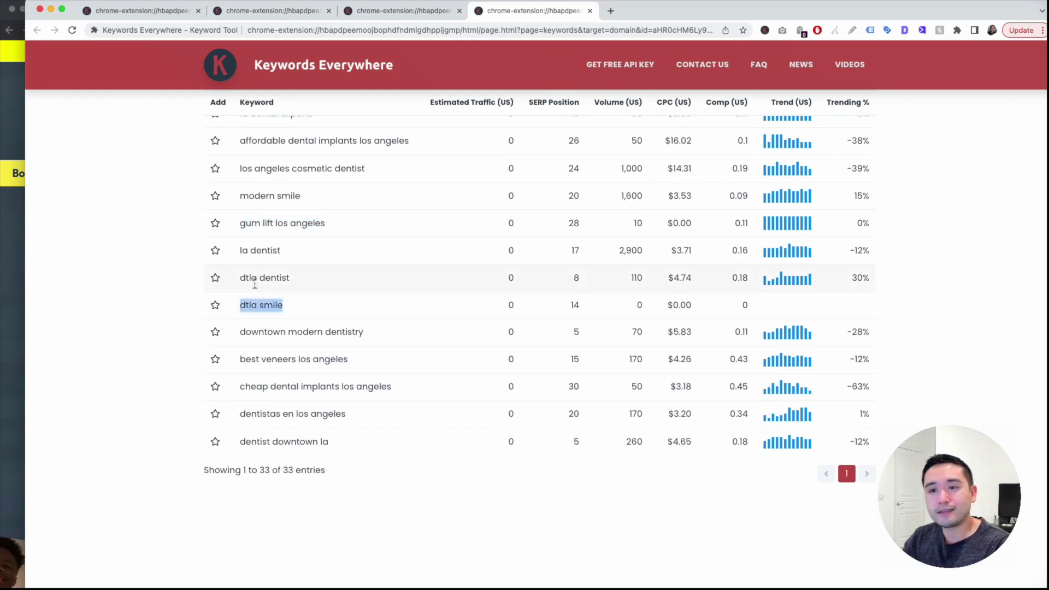
left_click_drag(246, 277, 637, 276)
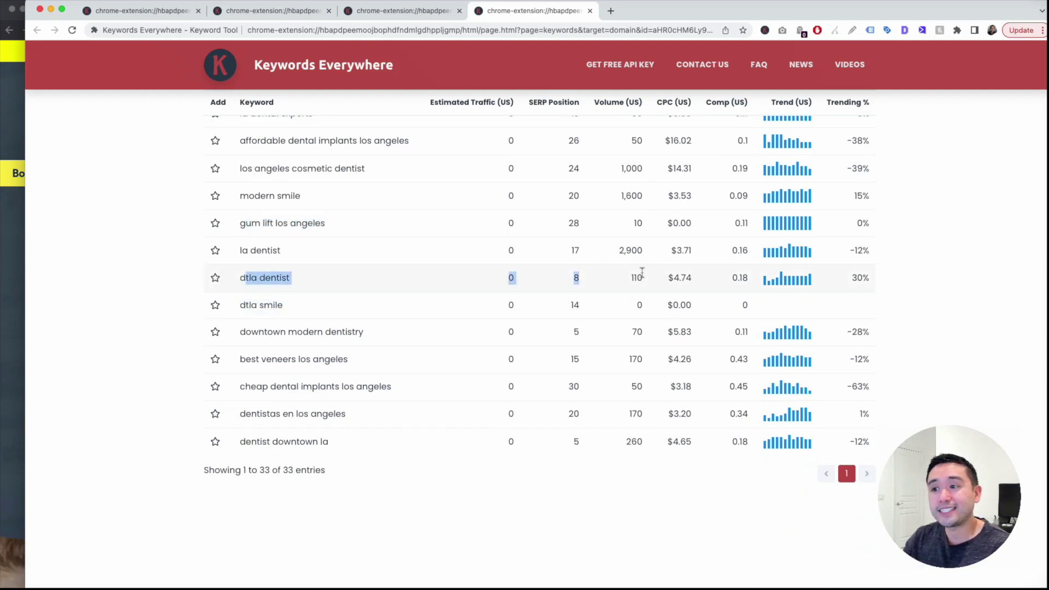
double_click(249, 279)
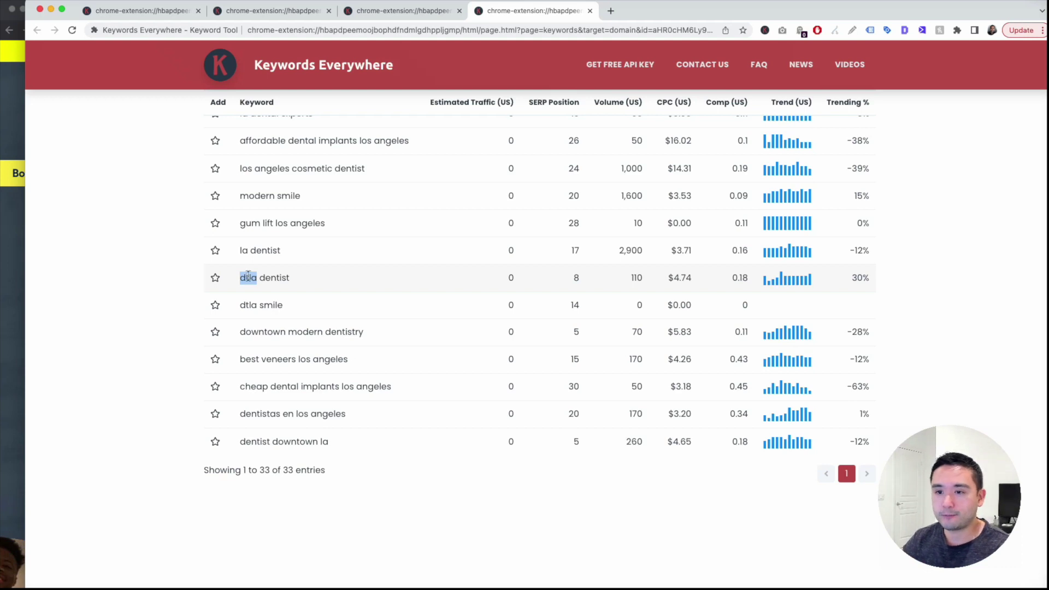
scroll(271, 305, "down", 2)
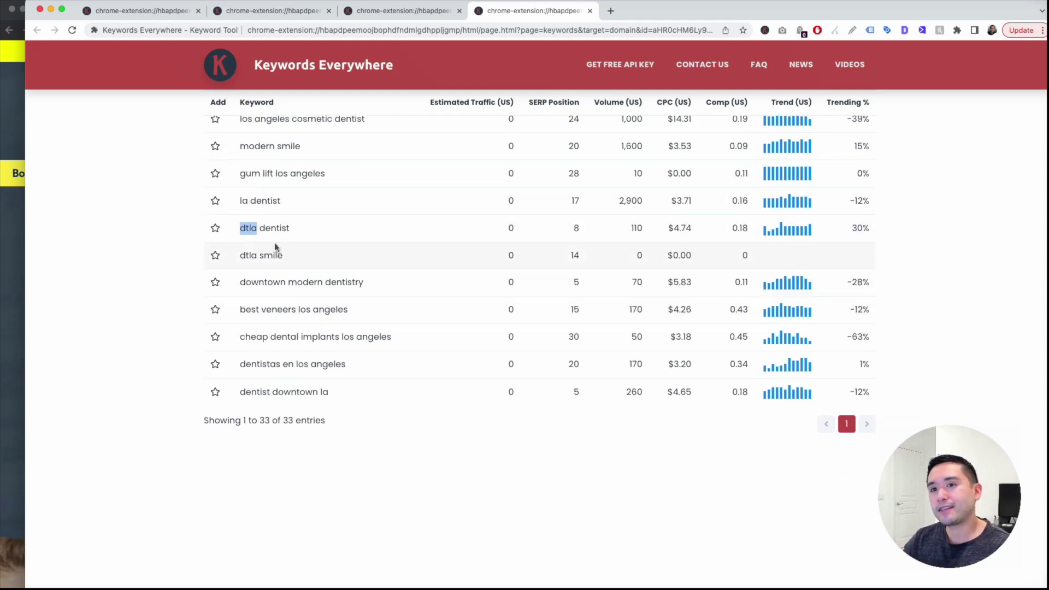
scroll(270, 235, "up", 2)
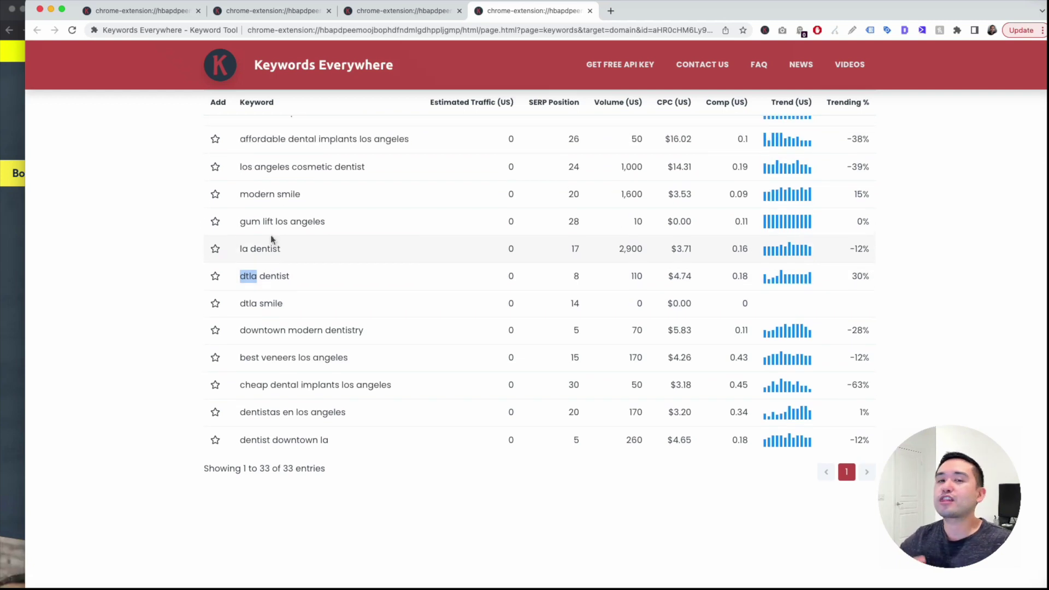
Open the My Favorite Keywords list from the Keywords Everywhere extension and review all saved keywords with their metrics
scroll(271, 239, "up", 6)
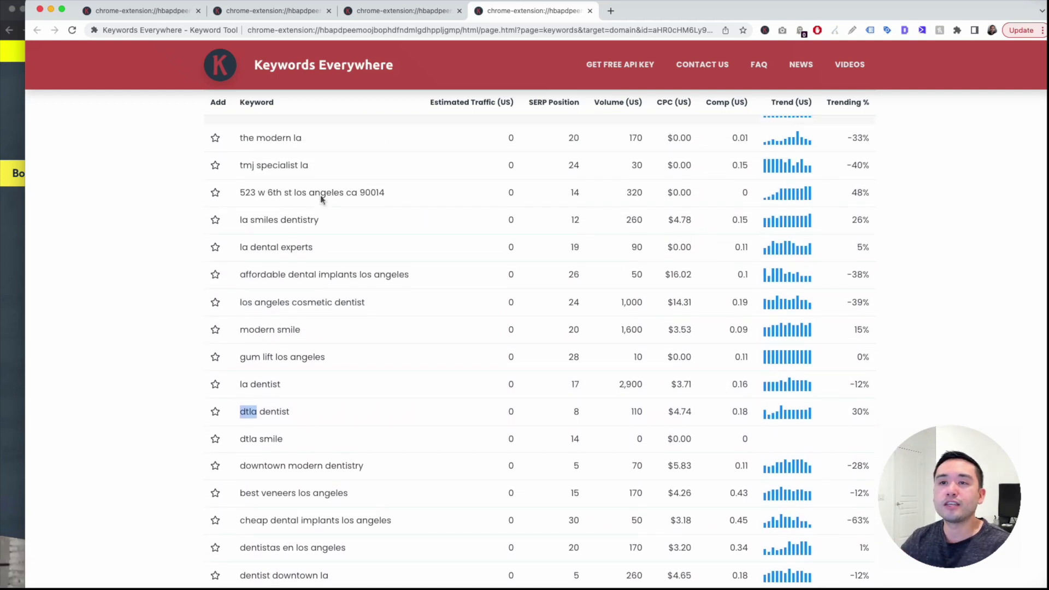
scroll(362, 191, "up", 15)
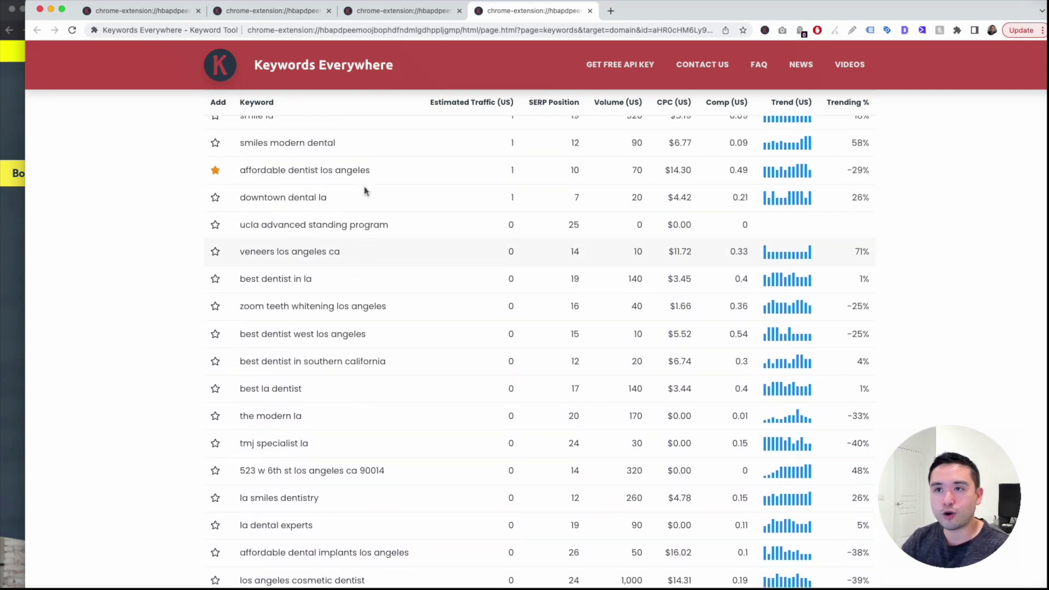
scroll(334, 187, "up", 4)
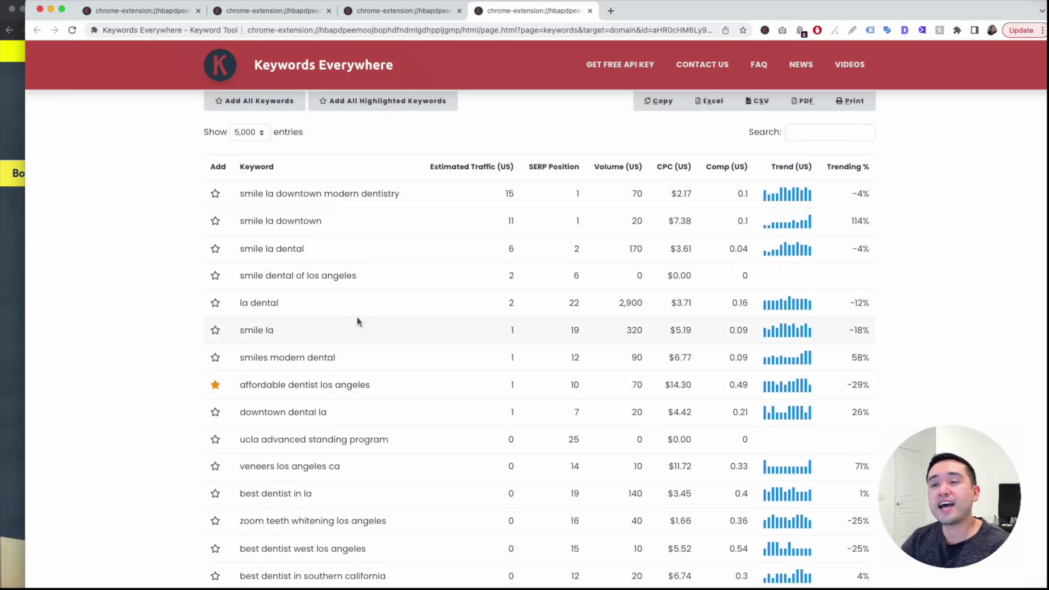
scroll(327, 178, "up", 1)
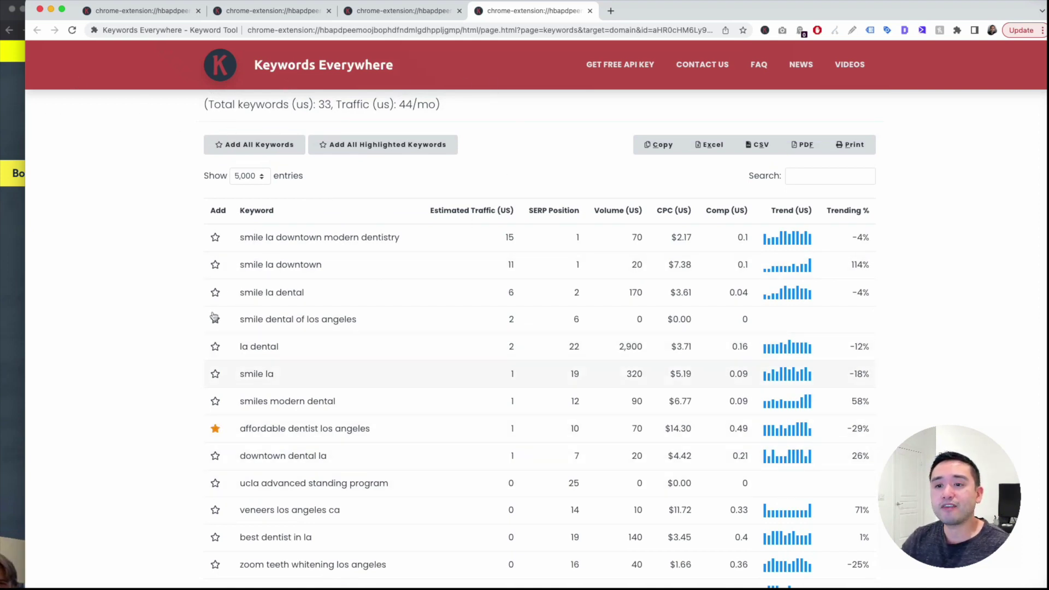
left_click(765, 30)
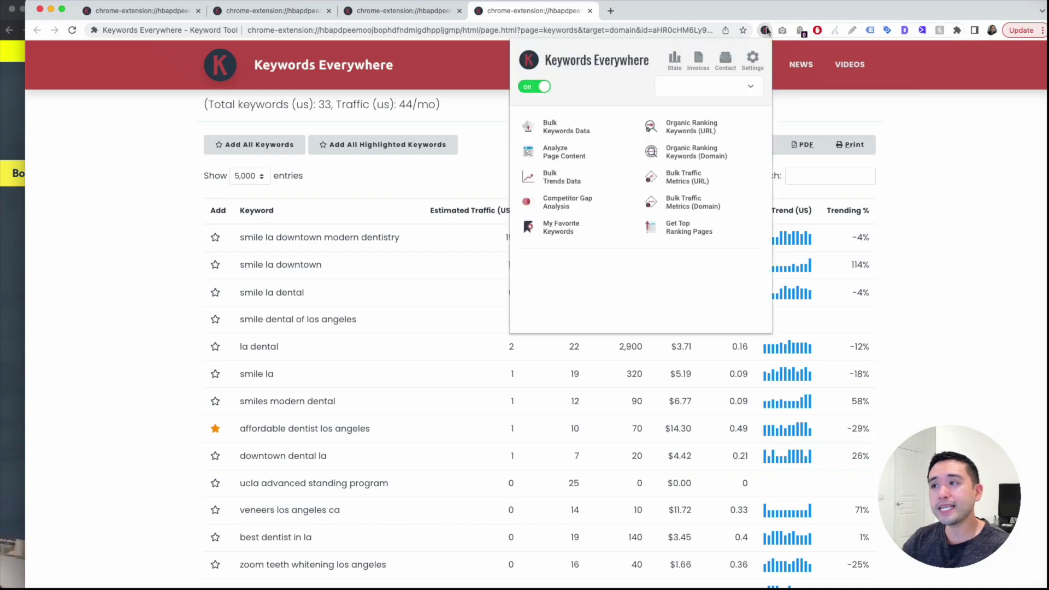
left_click(566, 228)
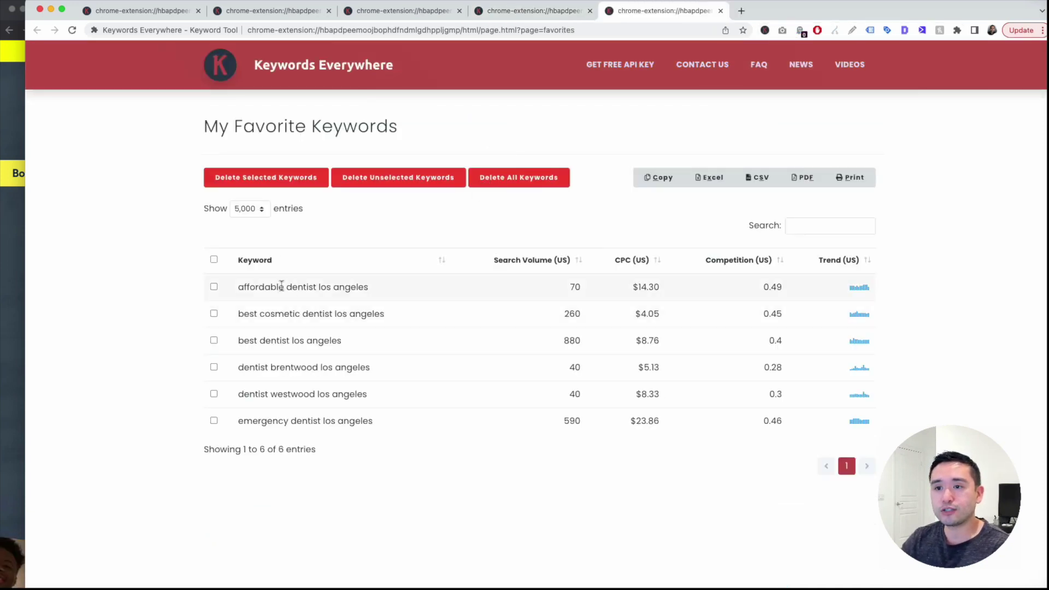
left_click_drag(236, 288, 658, 450)
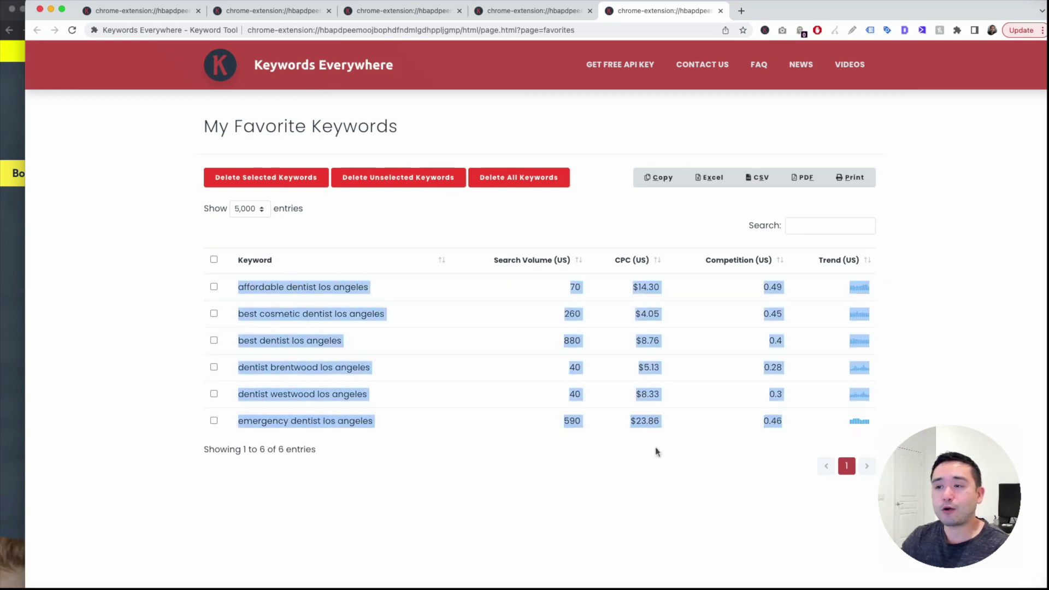
Look over the saved favorites again, from "affordable dentist los angeles" to "emergency dentist los angeles"
left_click(657, 448)
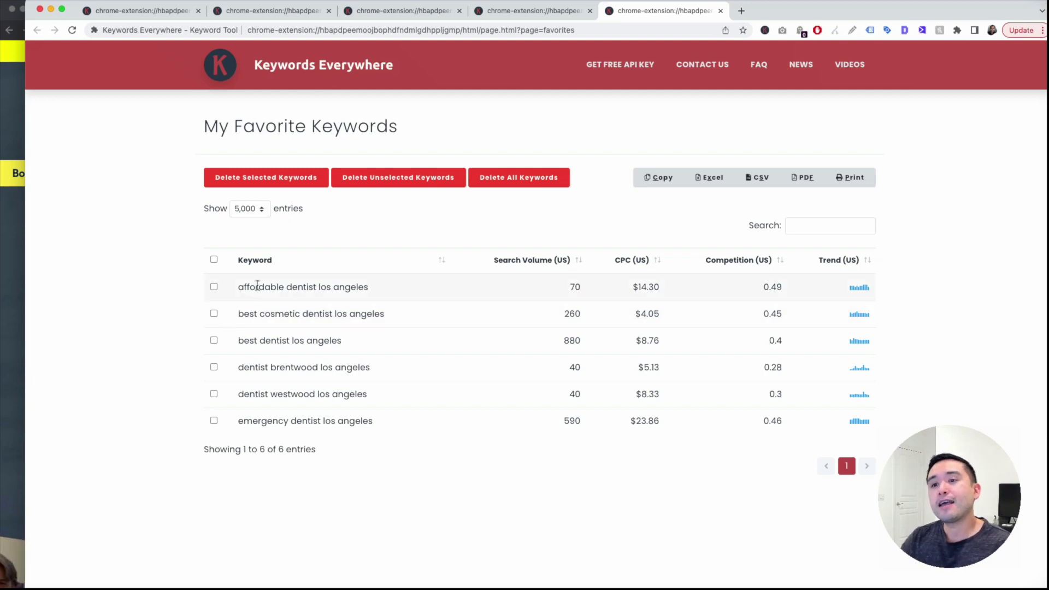
left_click_drag(247, 287, 387, 440)
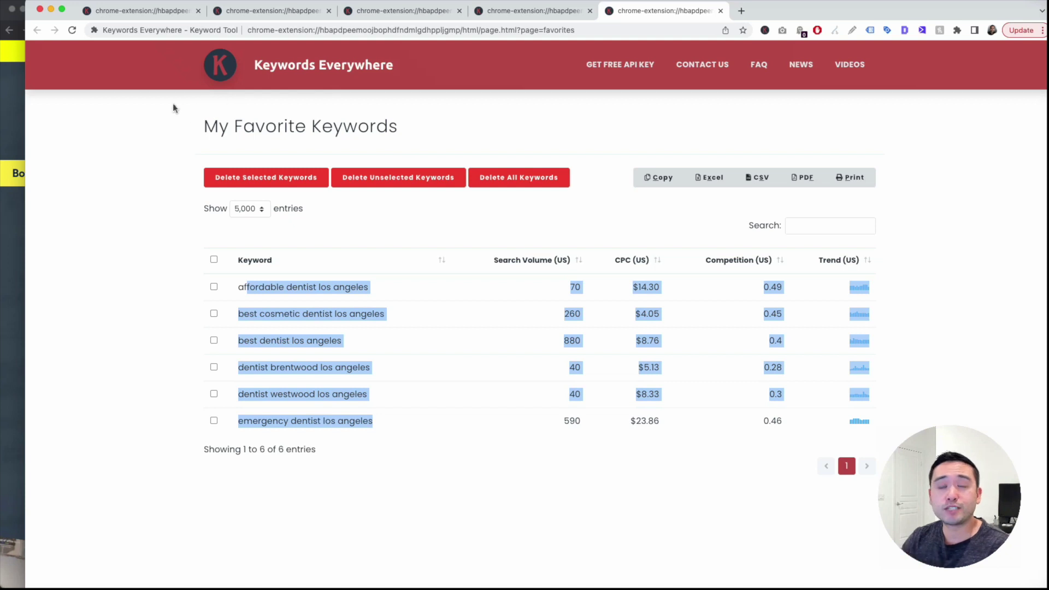
left_click(136, 105)
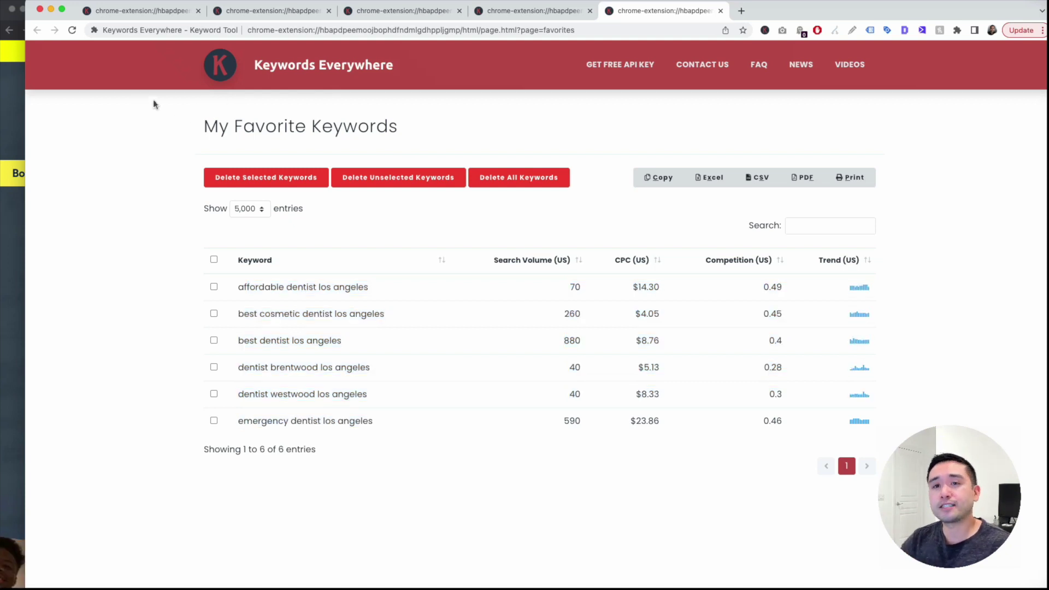
Switch to the Untitled.rtf note and copy the keyword "Cosmetic dentist Los Angeles" from the keyword list
key("super+Tab")
scroll(656, 375, "down", 5)
scroll(656, 376, "down", 5)
left_click(635, 355)
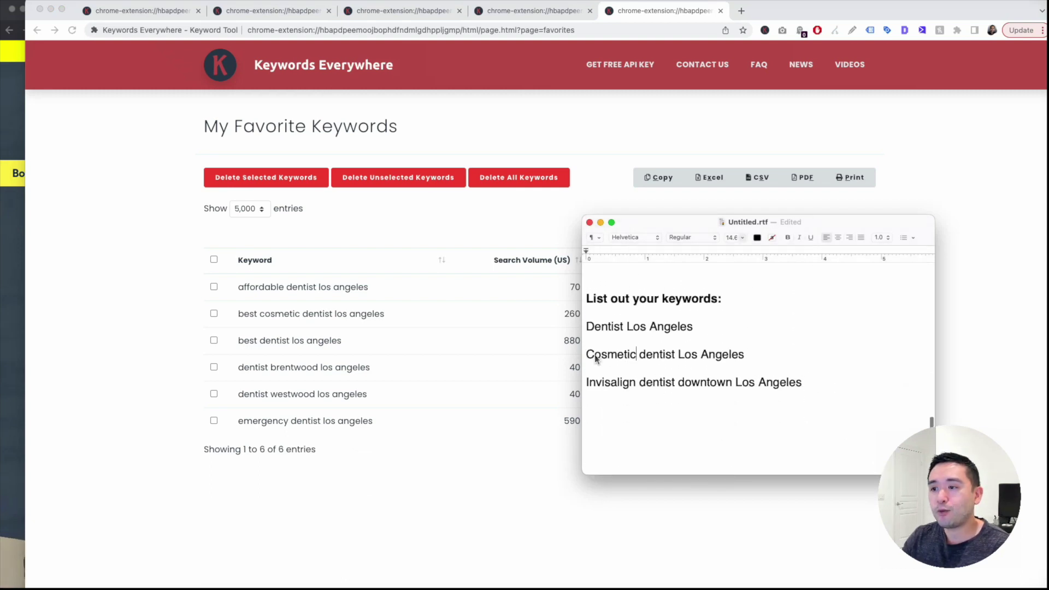
left_click_drag(589, 358, 741, 356)
key("super+c")
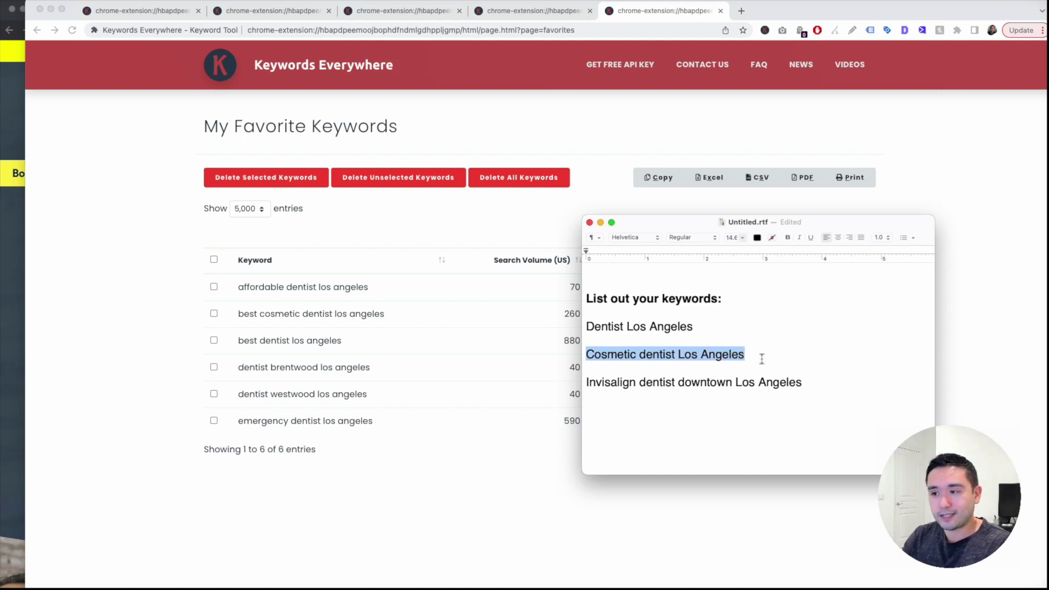
Switch back to the incognito Google results and replace the "dentist los angeles" query with a search for "Cosmetic dentist Los Angeles"
left_click(20, 155)
left_click(115, 12)
triple_click(204, 59)
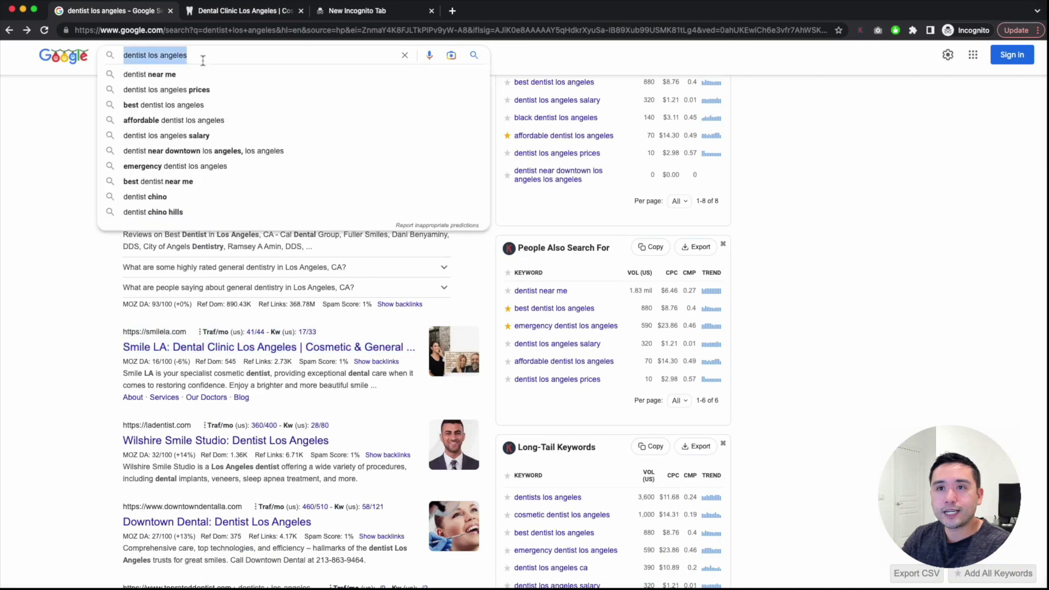
key("super+v")
key("Return")
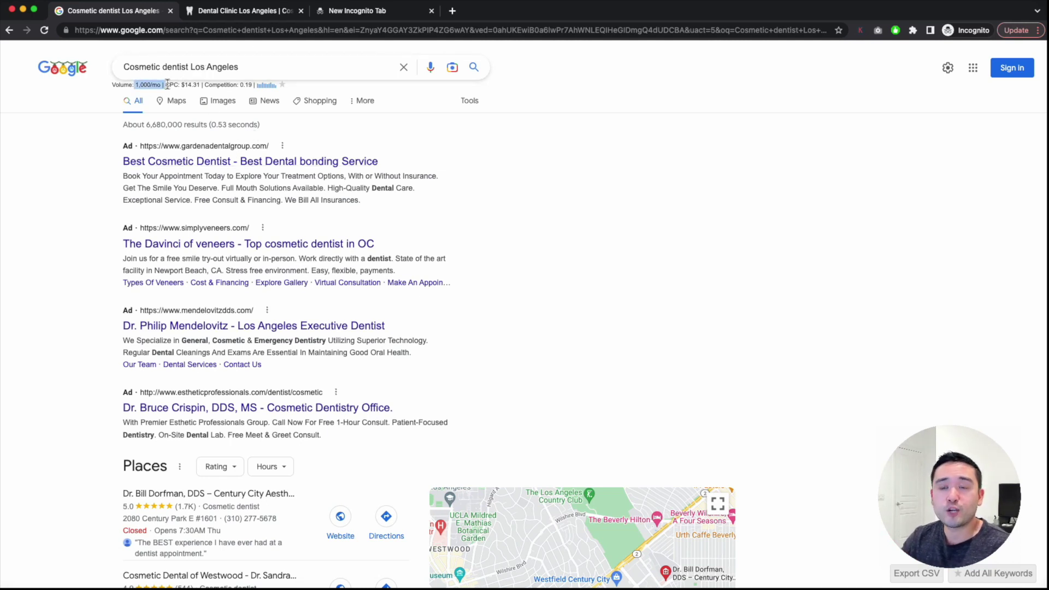
Examine the search suggestions and the Related Keywords, People Also Search For and Long-Tail Keywords lists for "Cosmetic dentist Los Angeles"
left_click(236, 64)
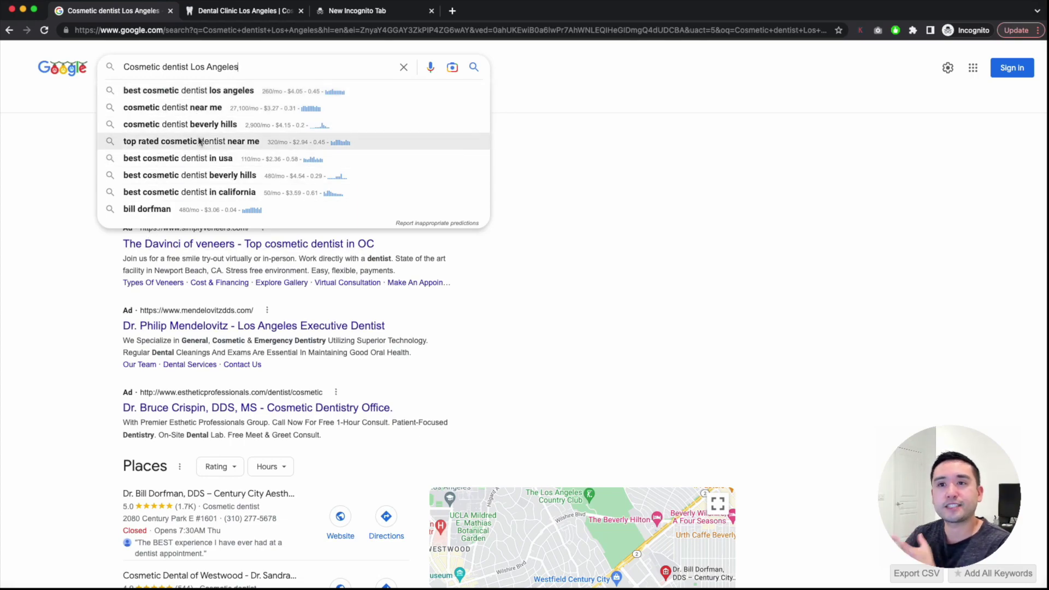
scroll(753, 139, "down", 20)
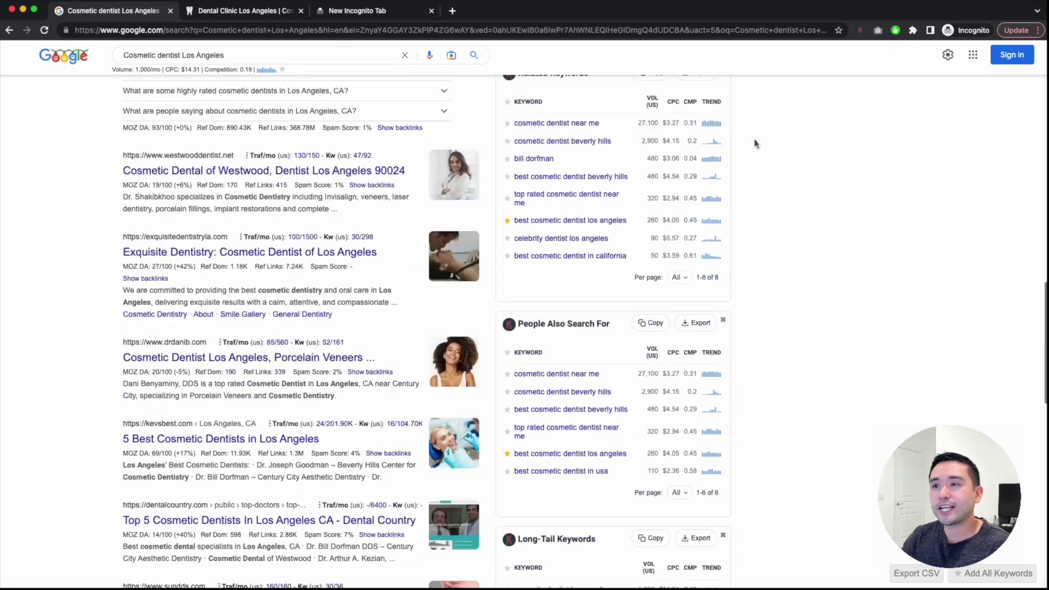
scroll(747, 145, "up", 1)
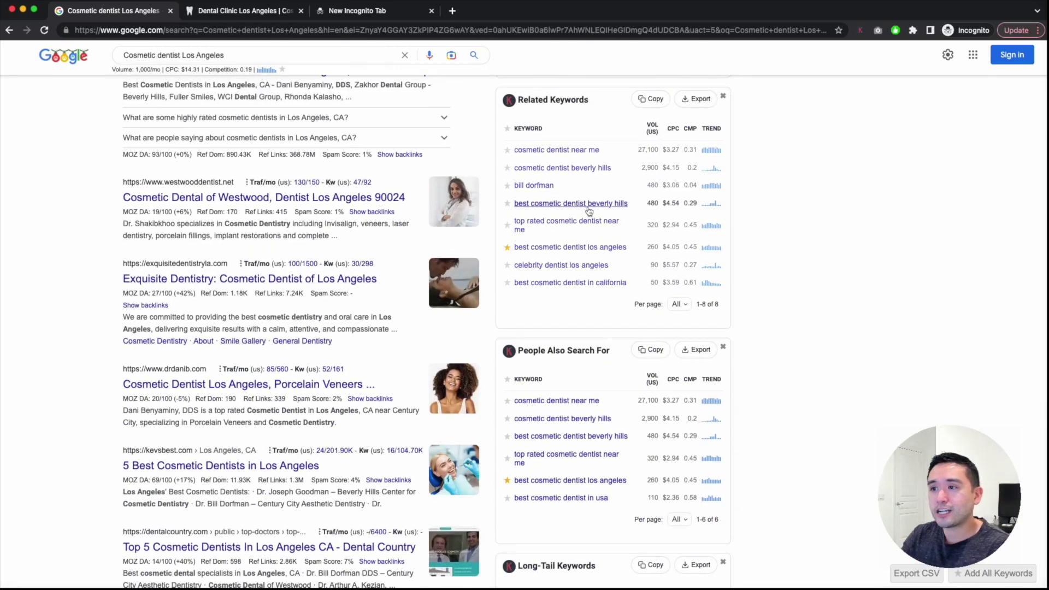
scroll(642, 204, "down", 5)
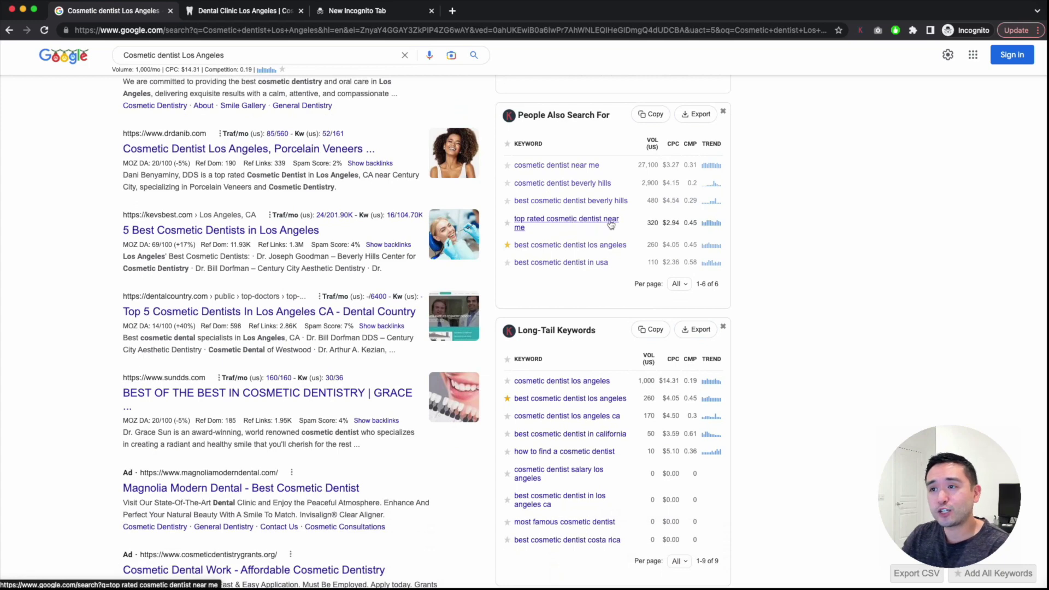
scroll(606, 226, "down", 1)
scroll(533, 176, "up", 2)
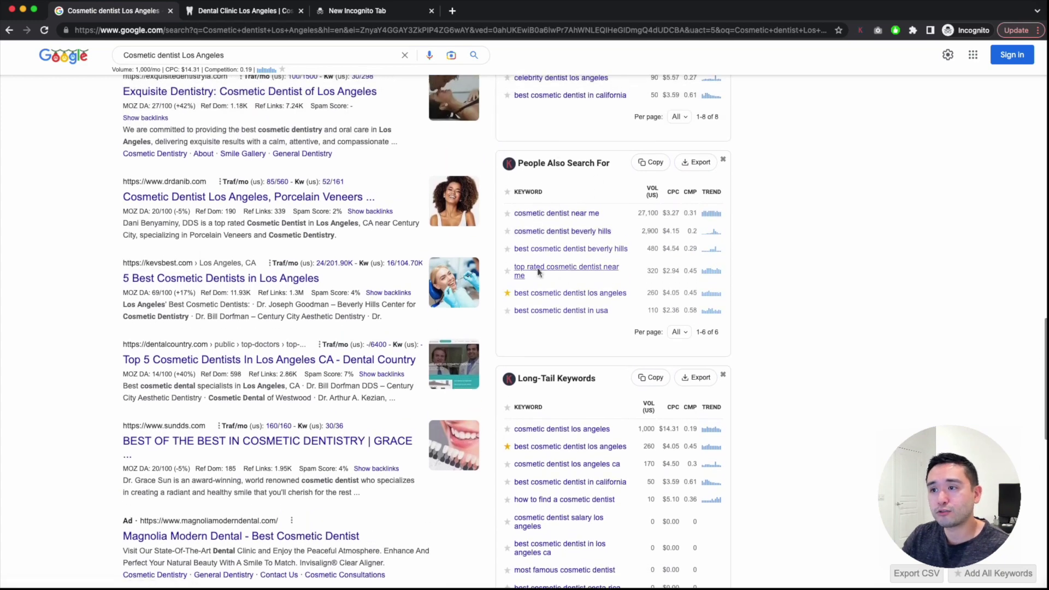
scroll(538, 269, "down", 3)
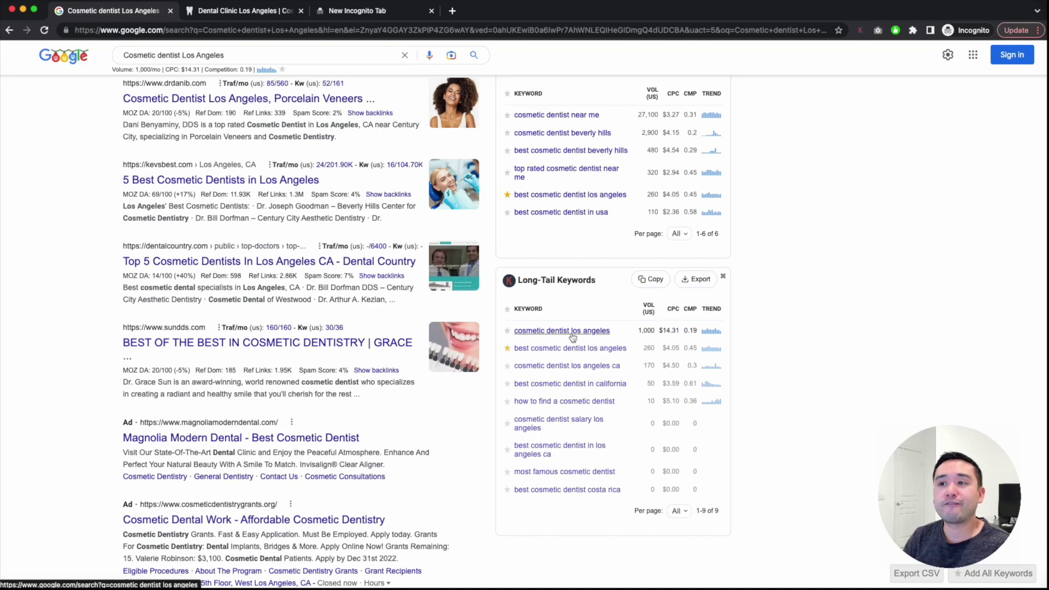
Run the Keywords Everywhere long-tail keyword search for "Cosmetic dentist Los Angeles" (US)
scroll(571, 337, "up", 10)
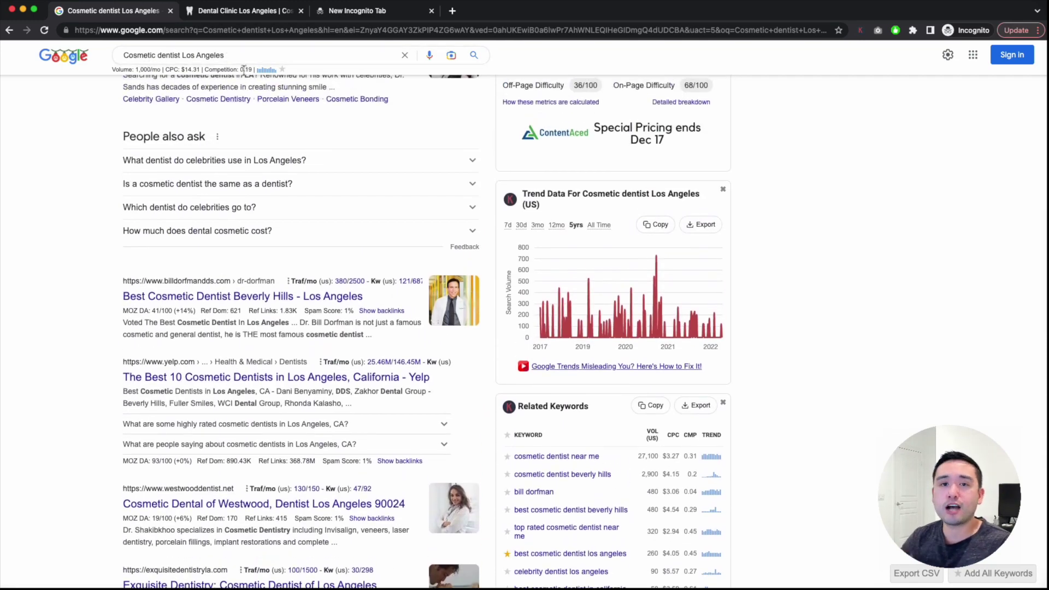
scroll(424, 149, "up", 3)
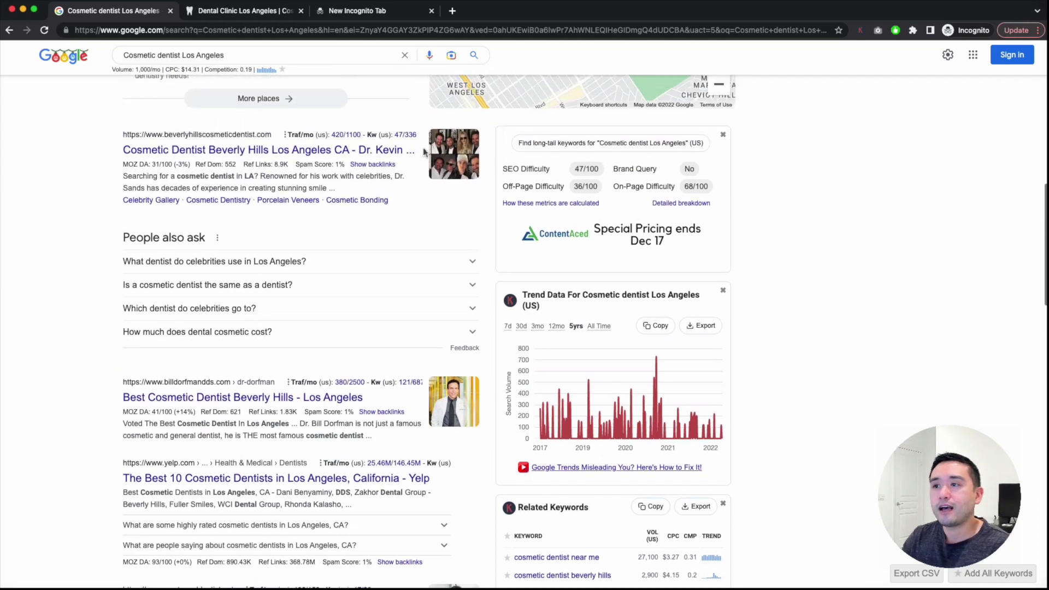
key("super+t")
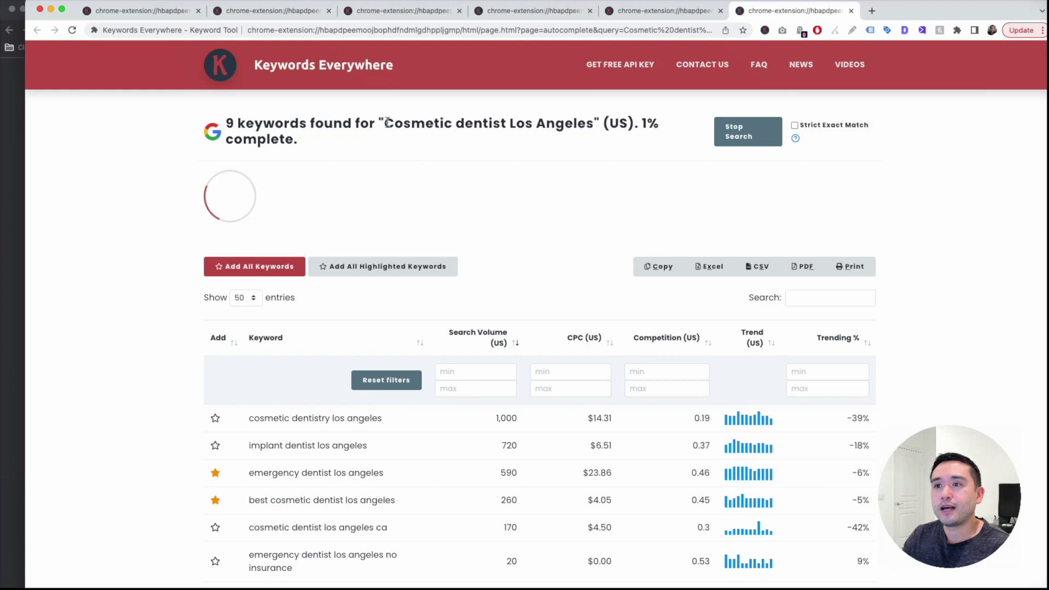
left_click_drag(384, 123, 546, 116)
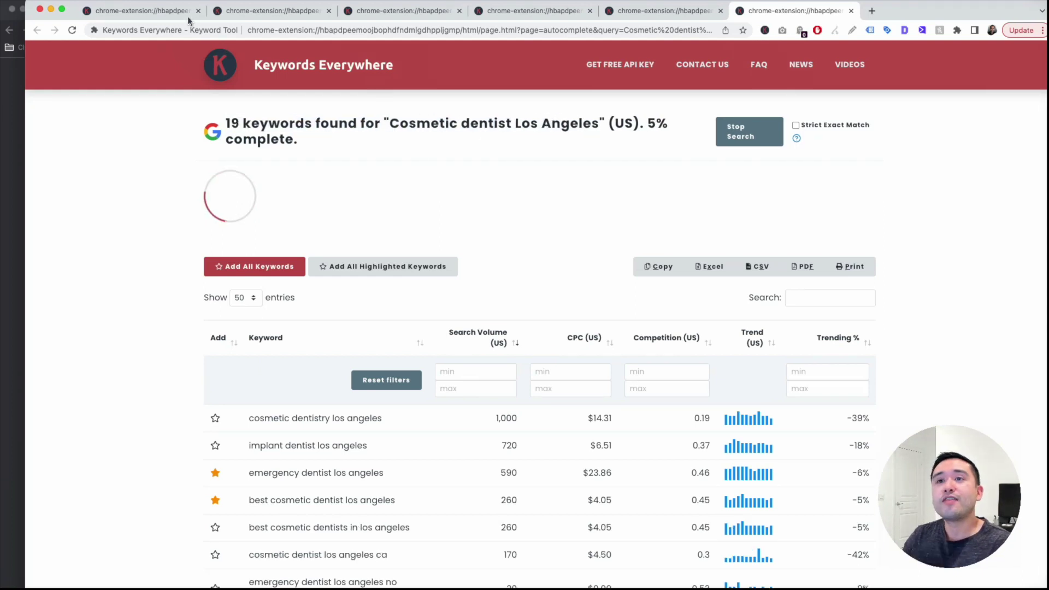
Return to the Google results for "Cosmetic dentist Los Angeles" and view the first listings on the page
left_click(17, 79)
left_click(109, 11)
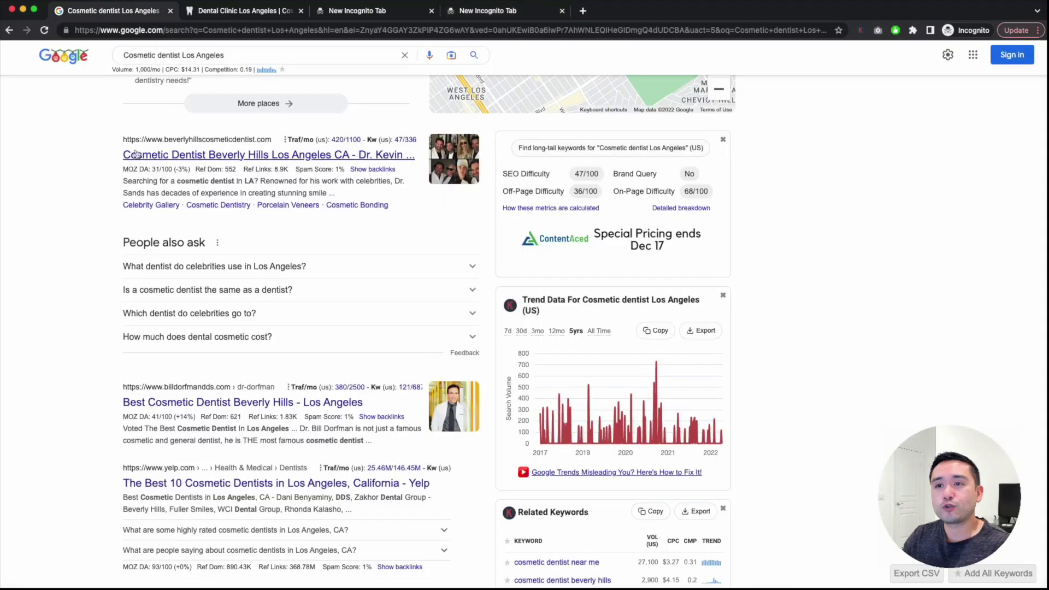
scroll(79, 159, "up", 2)
scroll(79, 160, "up", 5)
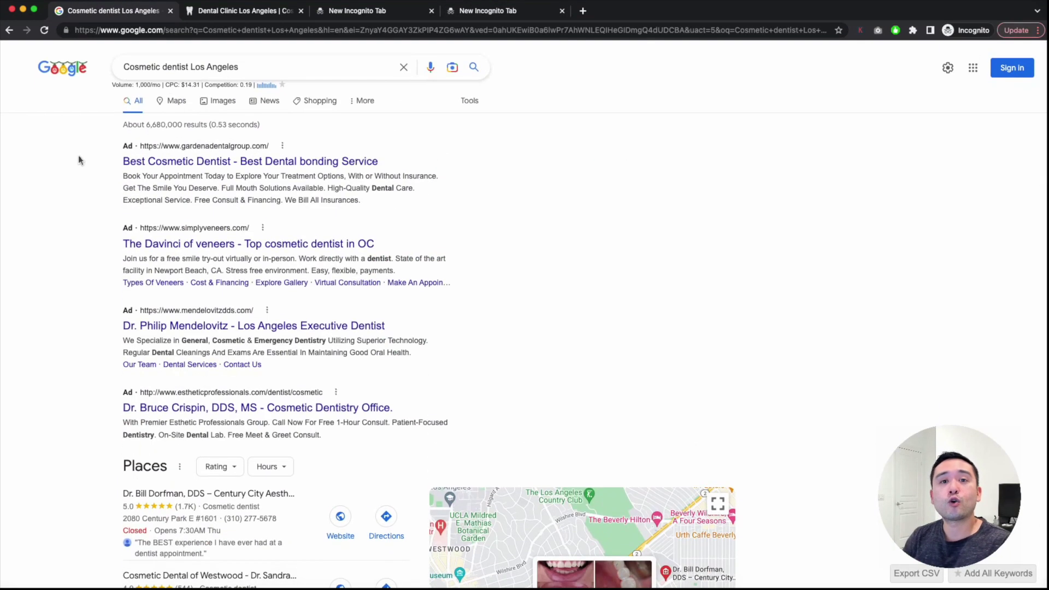